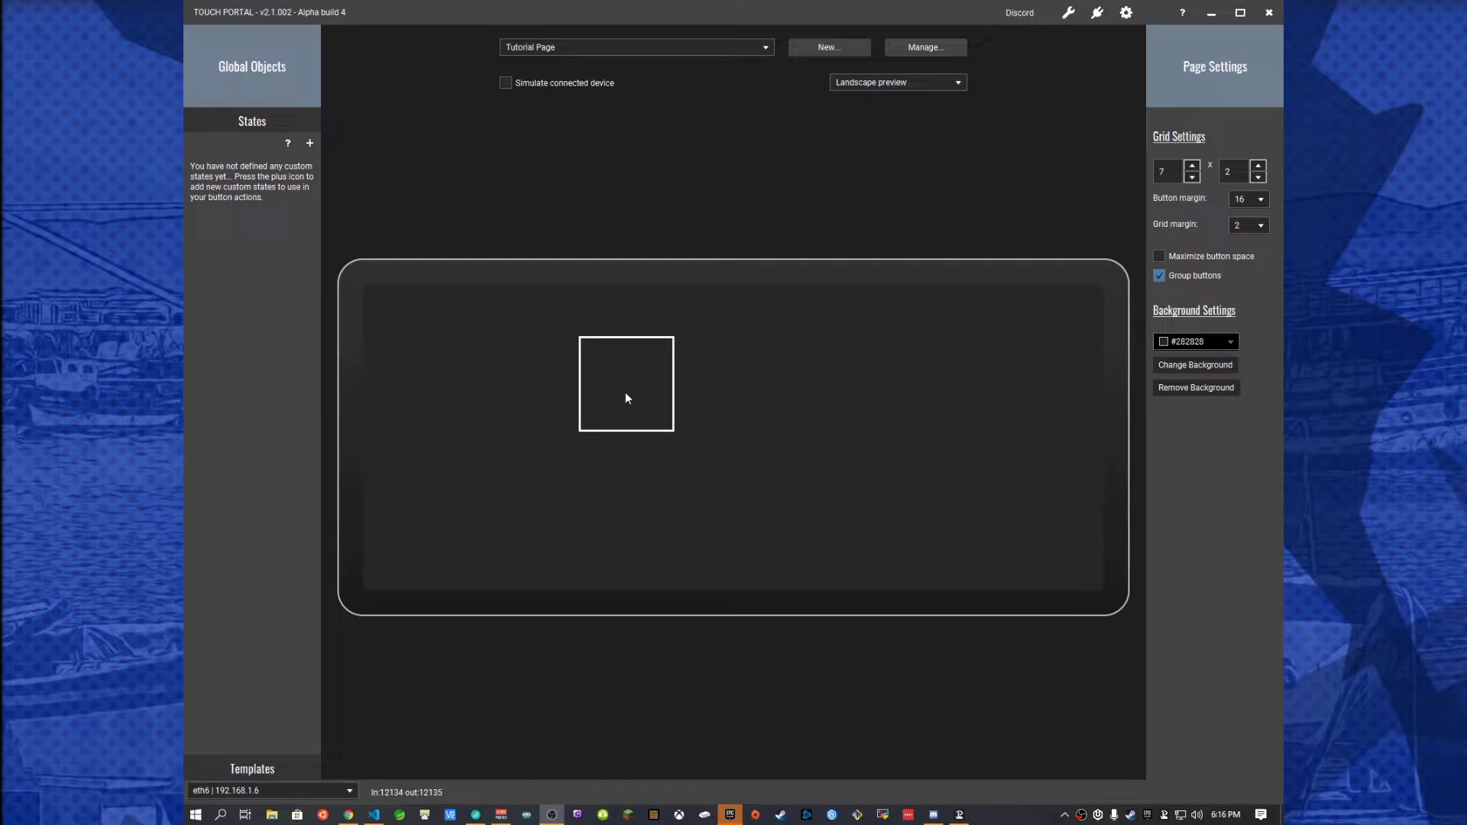
Step: Try moving the Tutorial button between cells, then start a Go To Page action and cancel the editor
{"action": "mouse_move", "coordinate": [623, 395]}
{"action": "left_mouse_down"}
{"action": "mouse_move", "coordinate": [563, 383]}
{"action": "mouse_move", "coordinate": [665, 390]}
{"action": "mouse_move", "coordinate": [625, 384]}
{"action": "left_mouse_up"}
{"action": "mouse_move", "coordinate": [619, 389]}
{"action": "left_mouse_down"}
{"action": "mouse_move", "coordinate": [560, 390]}
{"action": "mouse_move", "coordinate": [611, 394]}
{"action": "left_mouse_up"}
{"action": "double_click", "coordinate": [622, 403]}
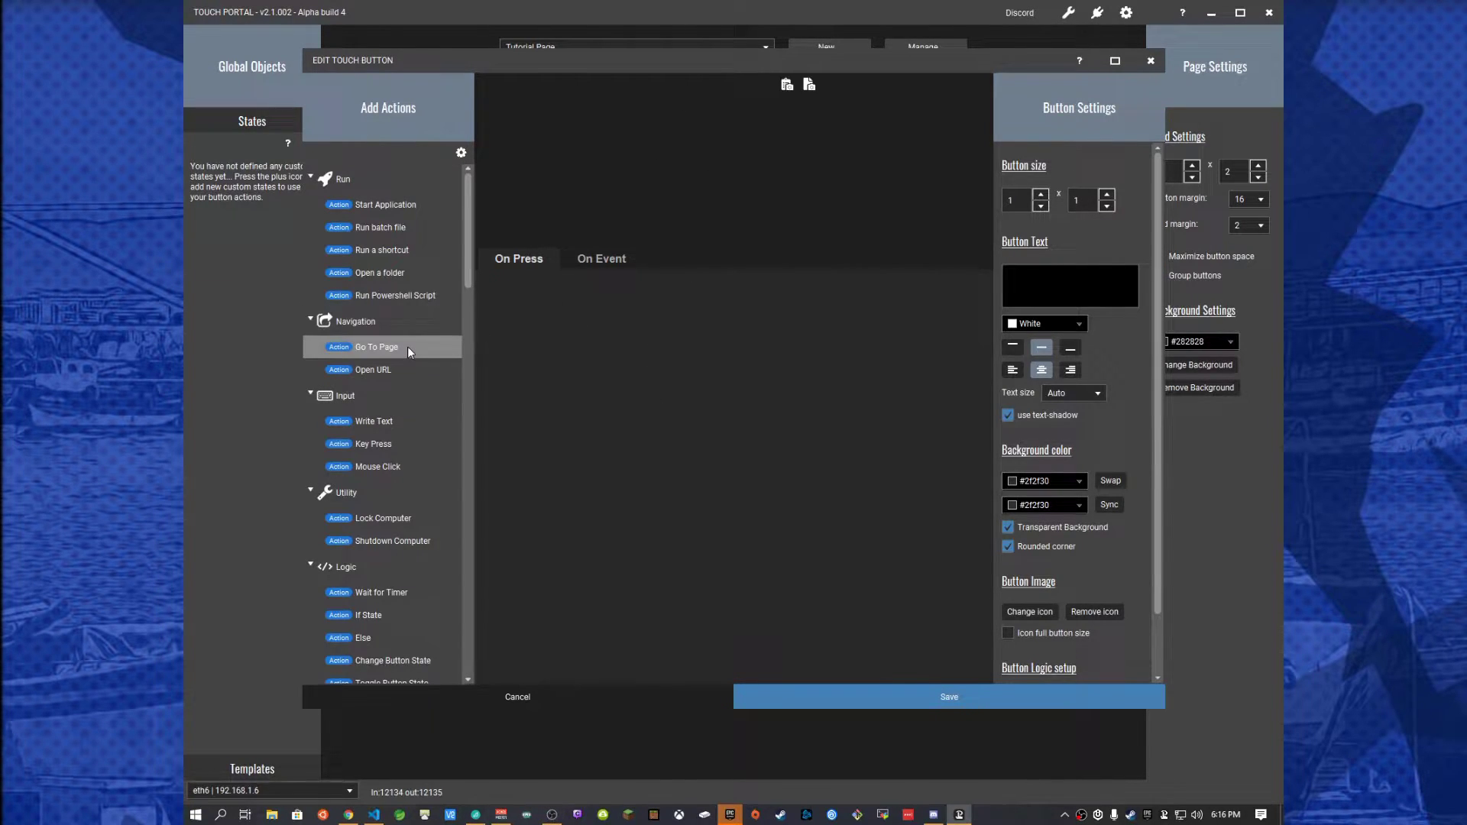
{"action": "left_click_drag", "start_coordinate": [406, 346], "coordinate": [617, 290]}
{"action": "left_click", "coordinate": [618, 290]}
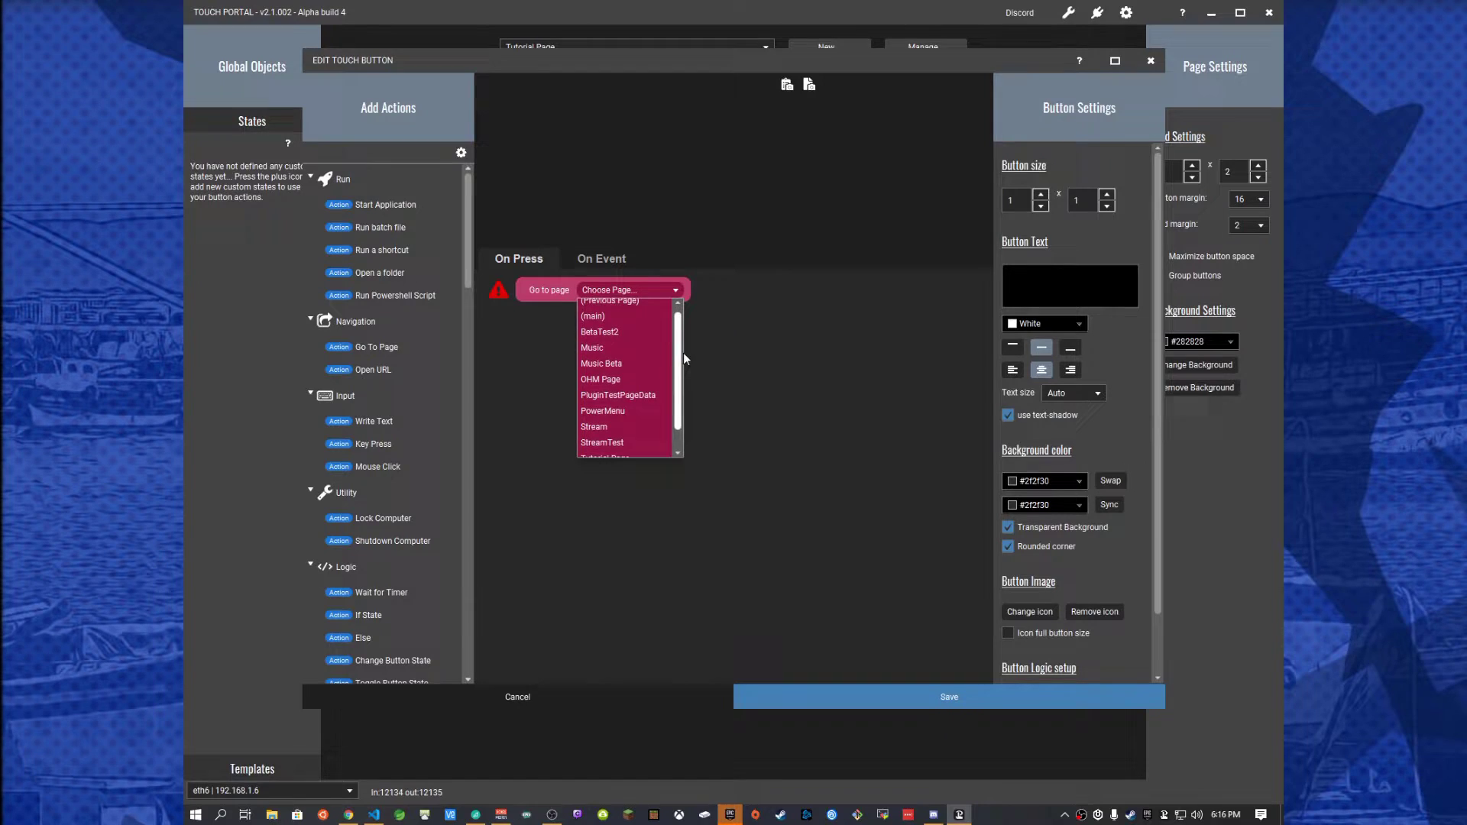
{"action": "left_click", "coordinate": [648, 684]}
{"action": "left_click", "coordinate": [651, 696]}
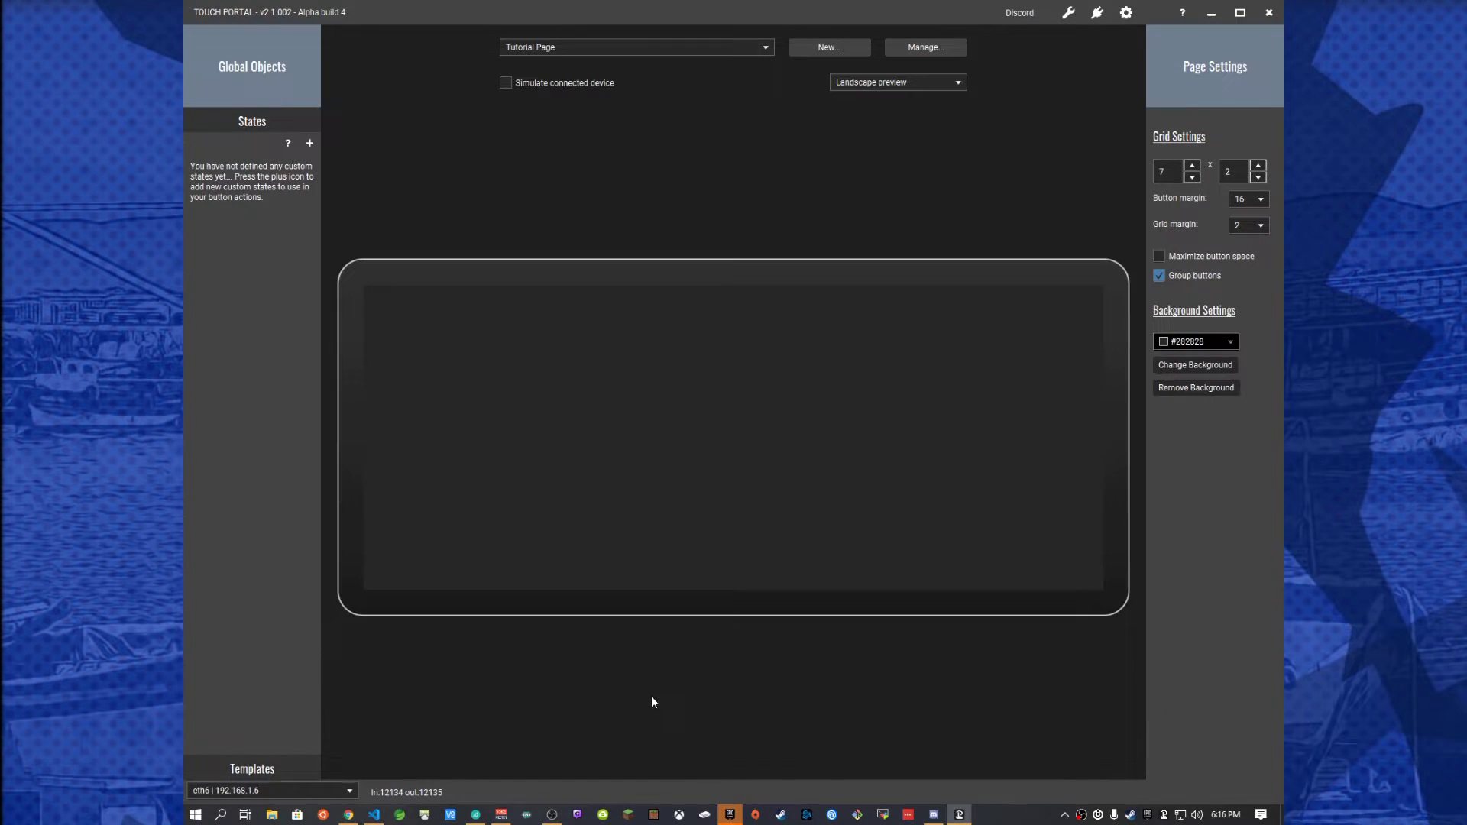
Step: Create new pages named BRB and Starting Soon!!!
{"action": "left_click", "coordinate": [831, 48]}
{"action": "type", "text": "BRB"}
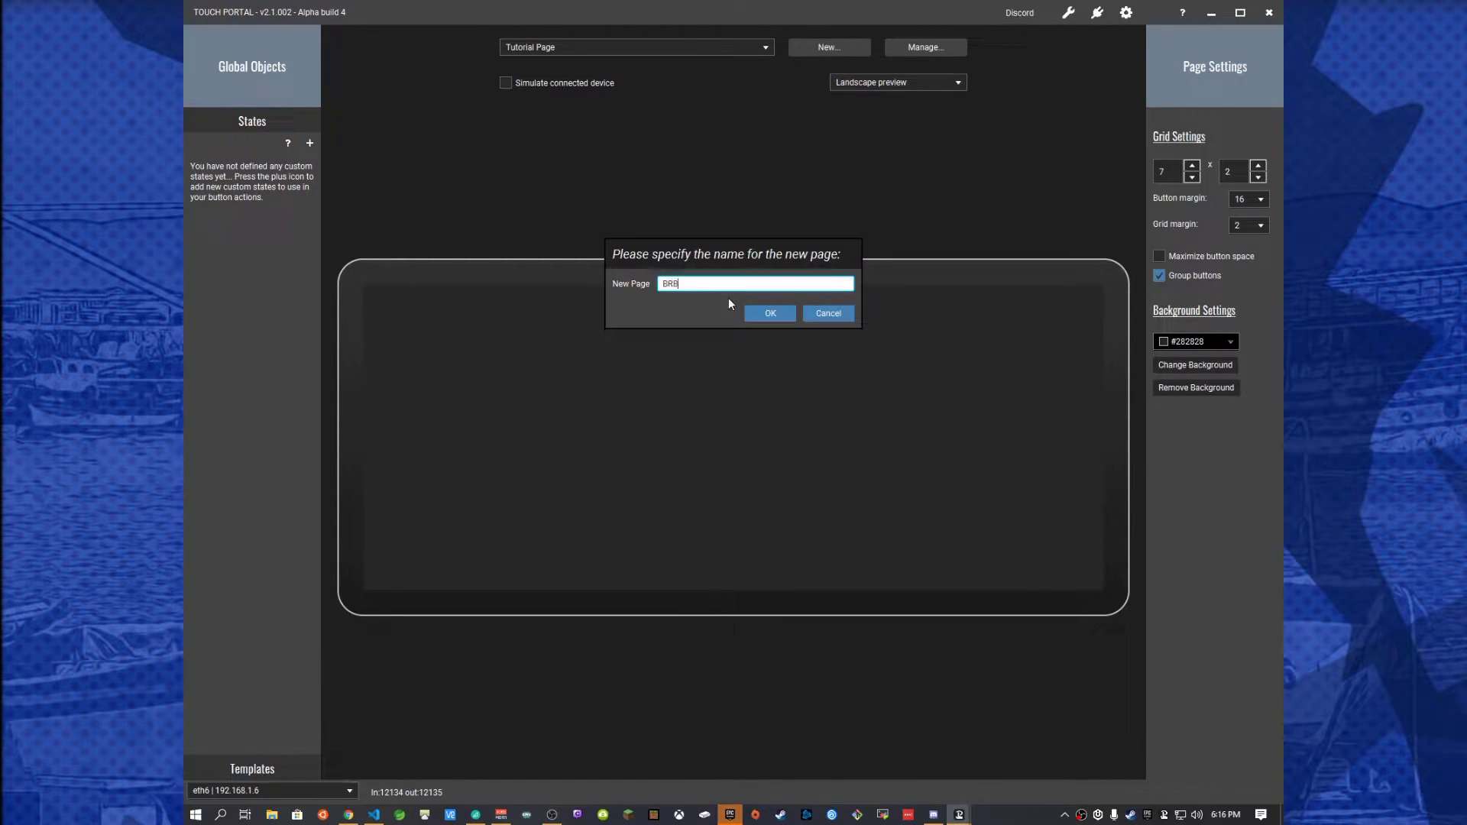
{"action": "key", "text": "Return"}
{"action": "left_click", "coordinate": [833, 48]}
{"action": "type", "text": "Starting Soon!!"}
{"action": "key", "text": "Return"}
{"action": "key", "text": "Return"}
{"action": "type", "text": "Starting Soon!!"}
{"action": "key", "text": "Return"}
{"action": "left_click", "coordinate": [581, 47]}
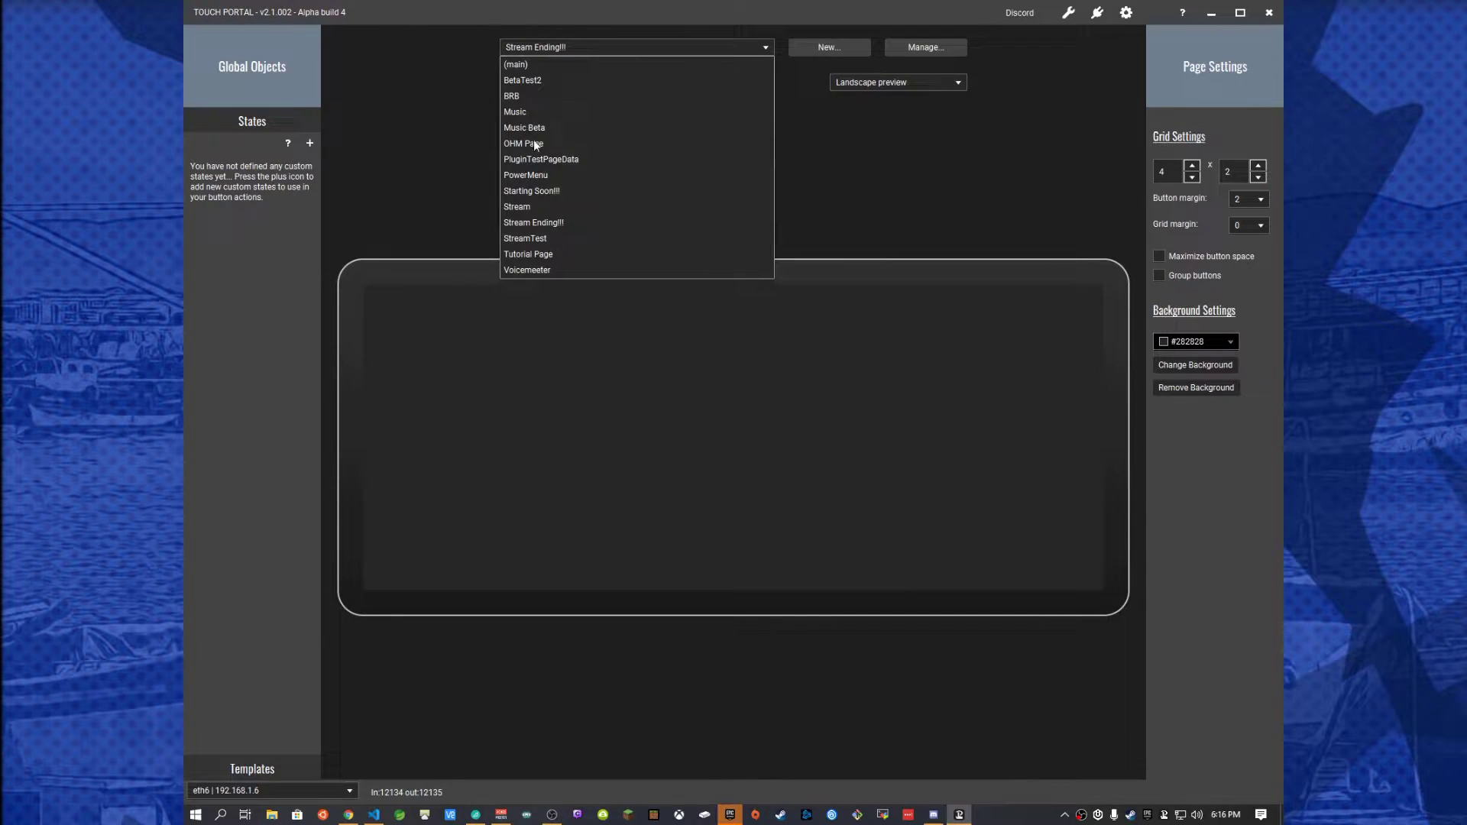
Step: On the Tutorial Page, give the button a Go To Page action targeting Starting Soon!!!
{"action": "left_click", "coordinate": [535, 273]}
{"action": "left_click", "coordinate": [625, 413]}
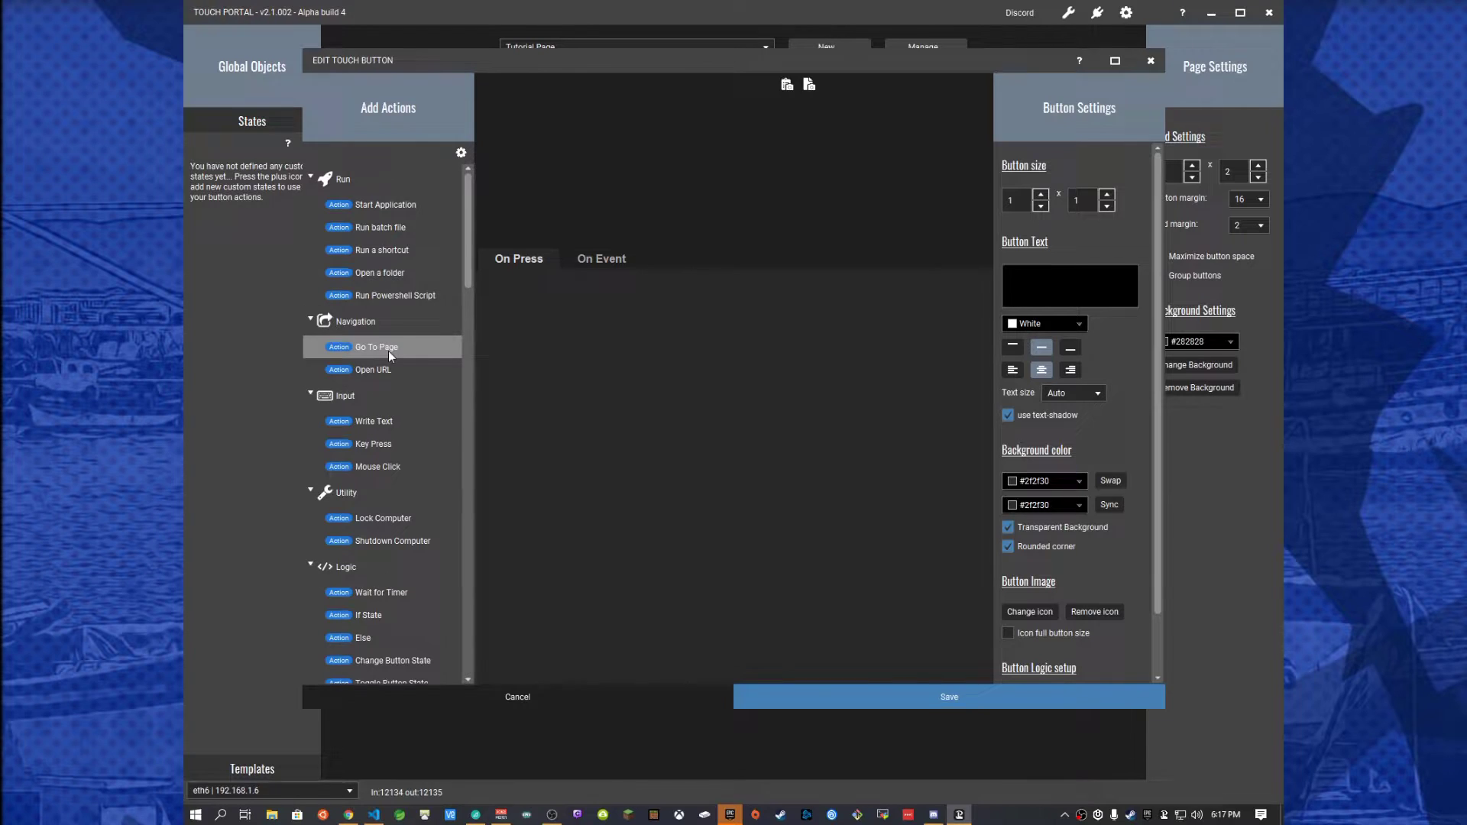
{"action": "left_click_drag", "start_coordinate": [388, 351], "coordinate": [639, 301]}
{"action": "left_click", "coordinate": [655, 291]}
{"action": "scroll", "coordinate": [630, 405], "scroll_direction": "down", "scroll_amount": 2}
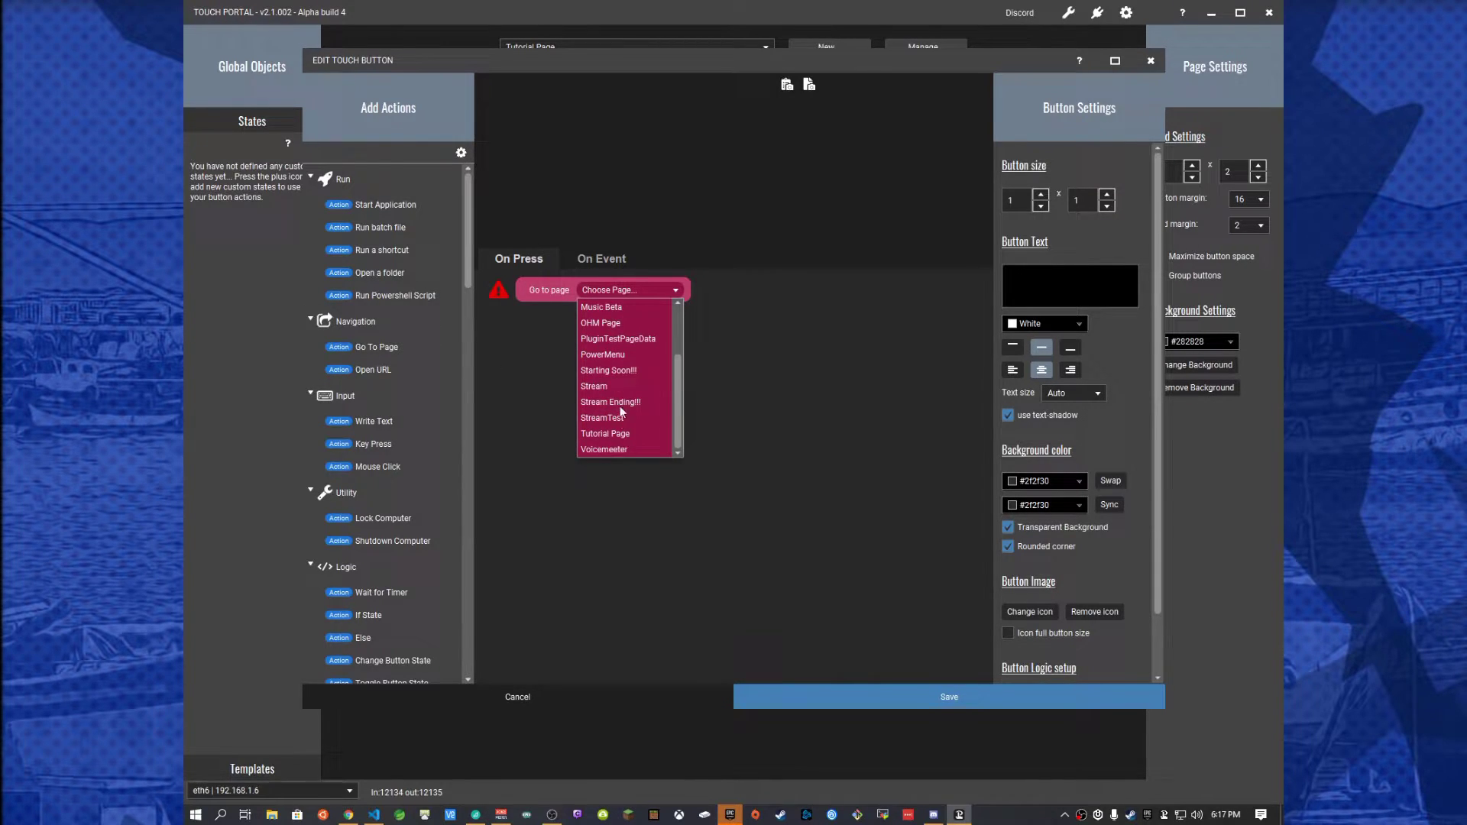
{"action": "left_click", "coordinate": [632, 376]}
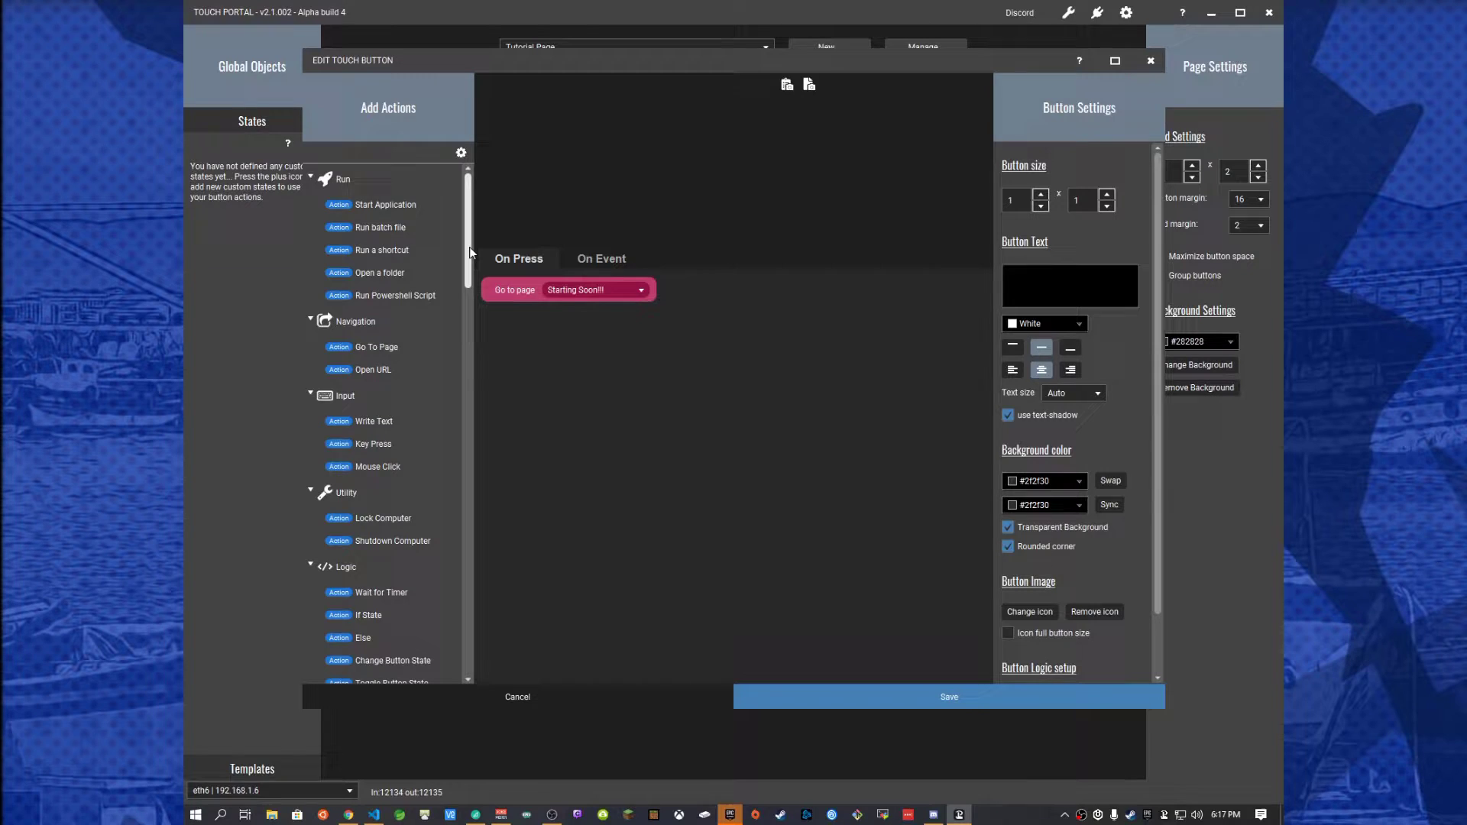
Step: Add an OBS Set Scene action for Starting Soon - Timer, ordered before the page jump
{"action": "left_click_drag", "start_coordinate": [470, 253], "coordinate": [546, 379]}
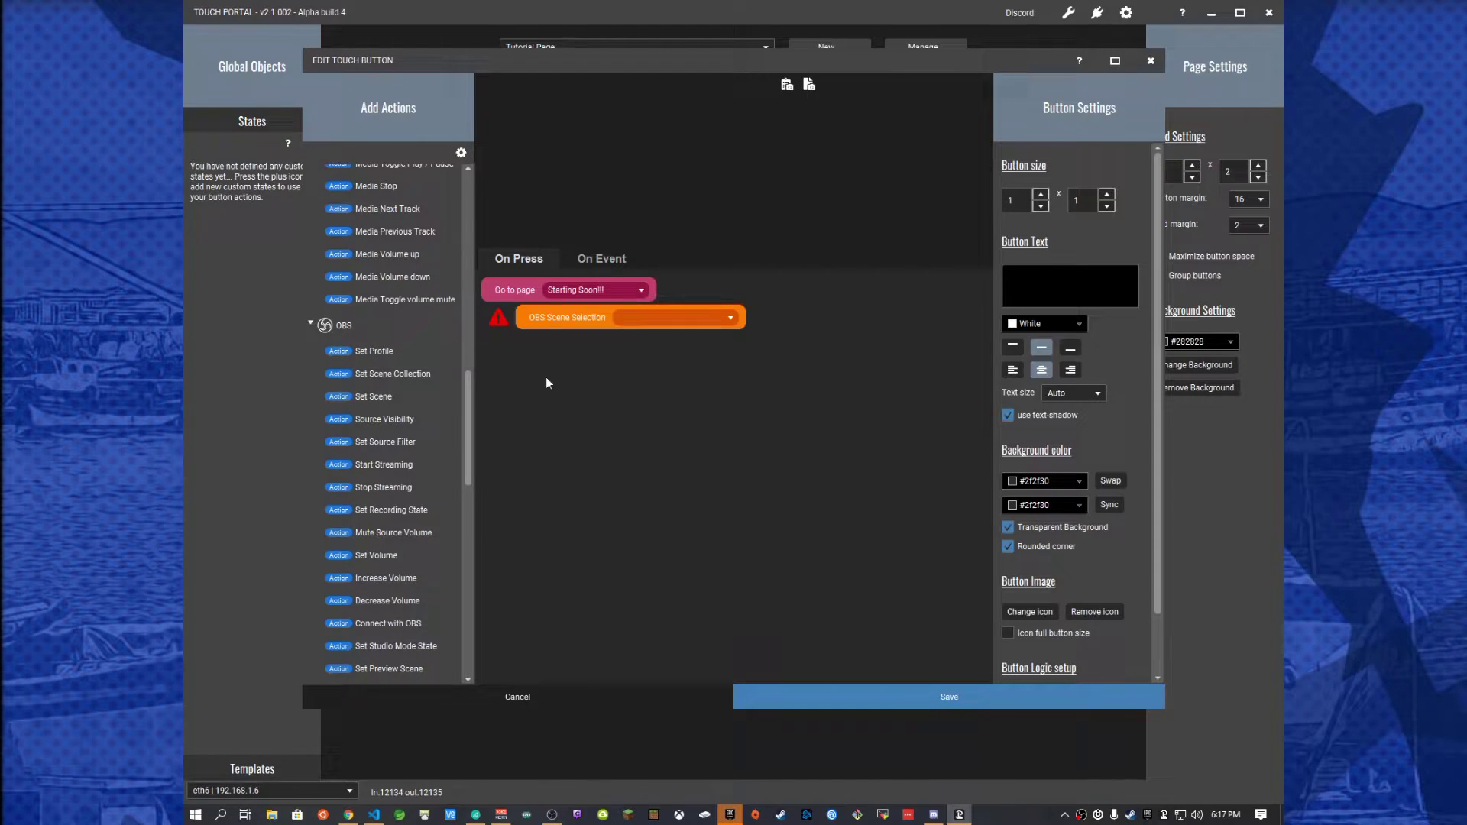
{"action": "left_click", "coordinate": [712, 320]}
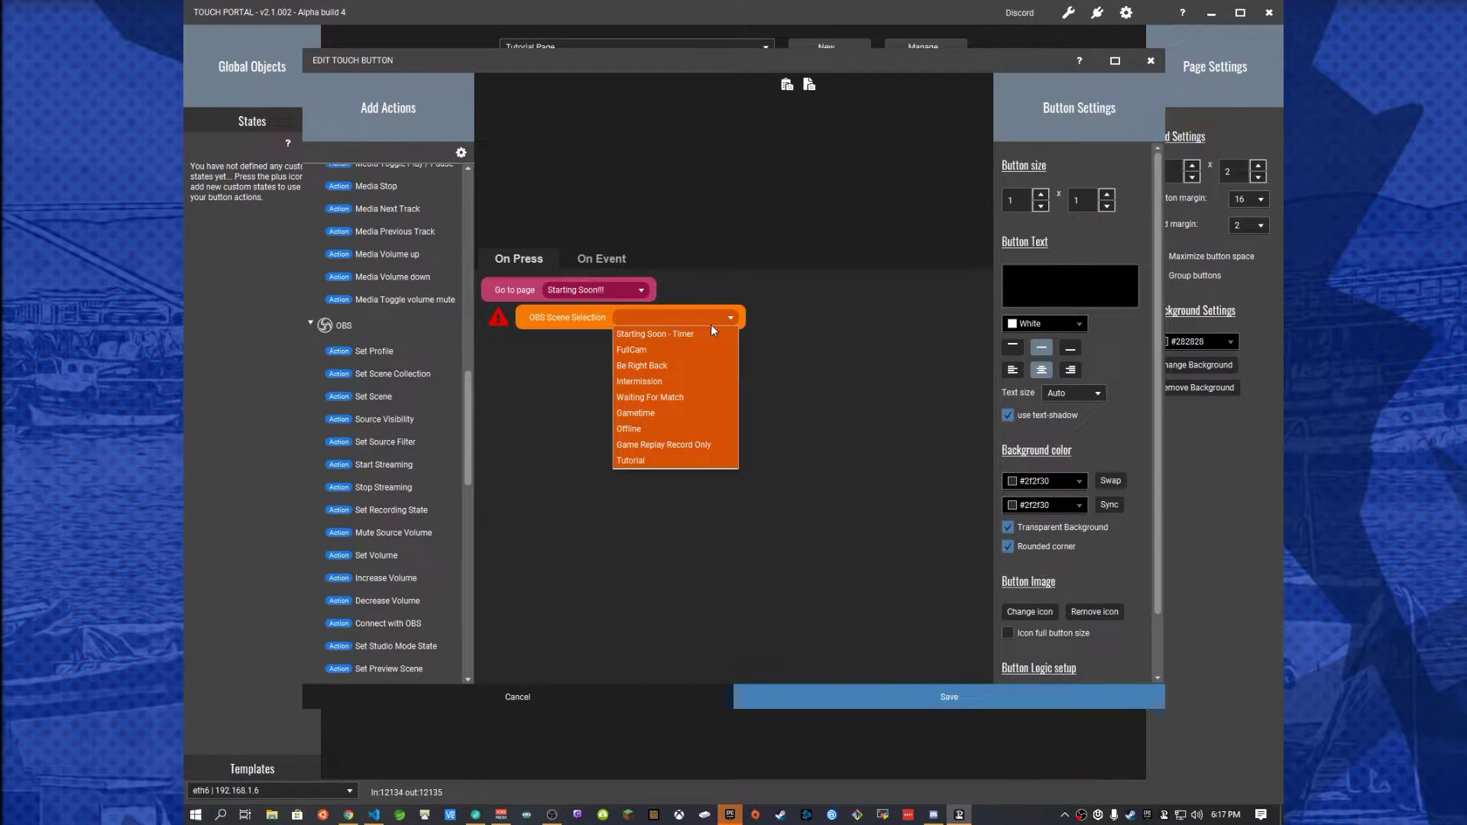
{"action": "left_click", "coordinate": [671, 334]}
{"action": "left_click_drag", "start_coordinate": [548, 323], "coordinate": [531, 295]}
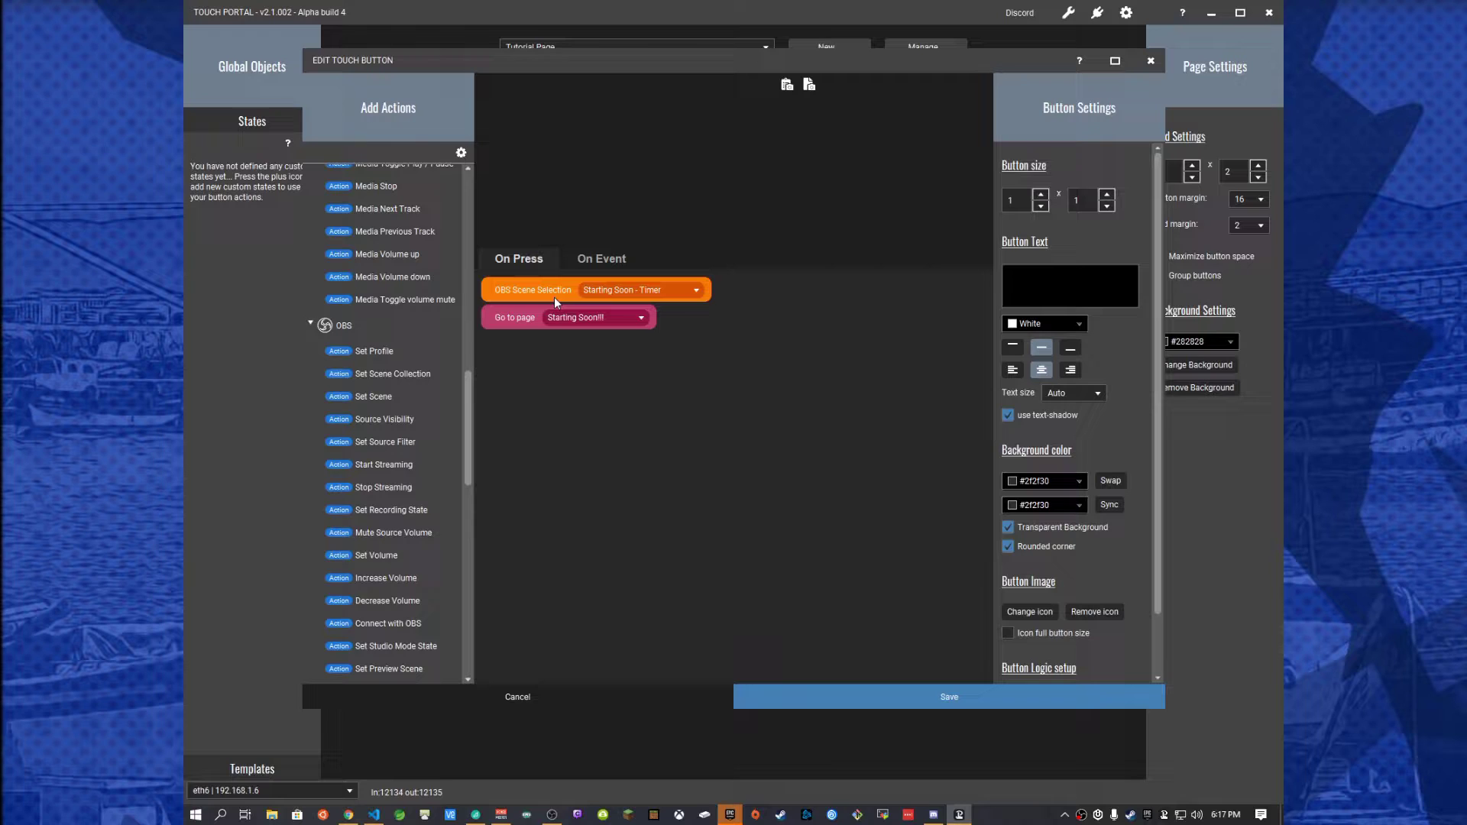
{"action": "left_click", "coordinate": [600, 260]}
{"action": "left_click", "coordinate": [516, 259]}
Step: Add an On Scene Selected event for when the active scene is Starting Soon - Timer
{"action": "left_click", "coordinate": [599, 260]}
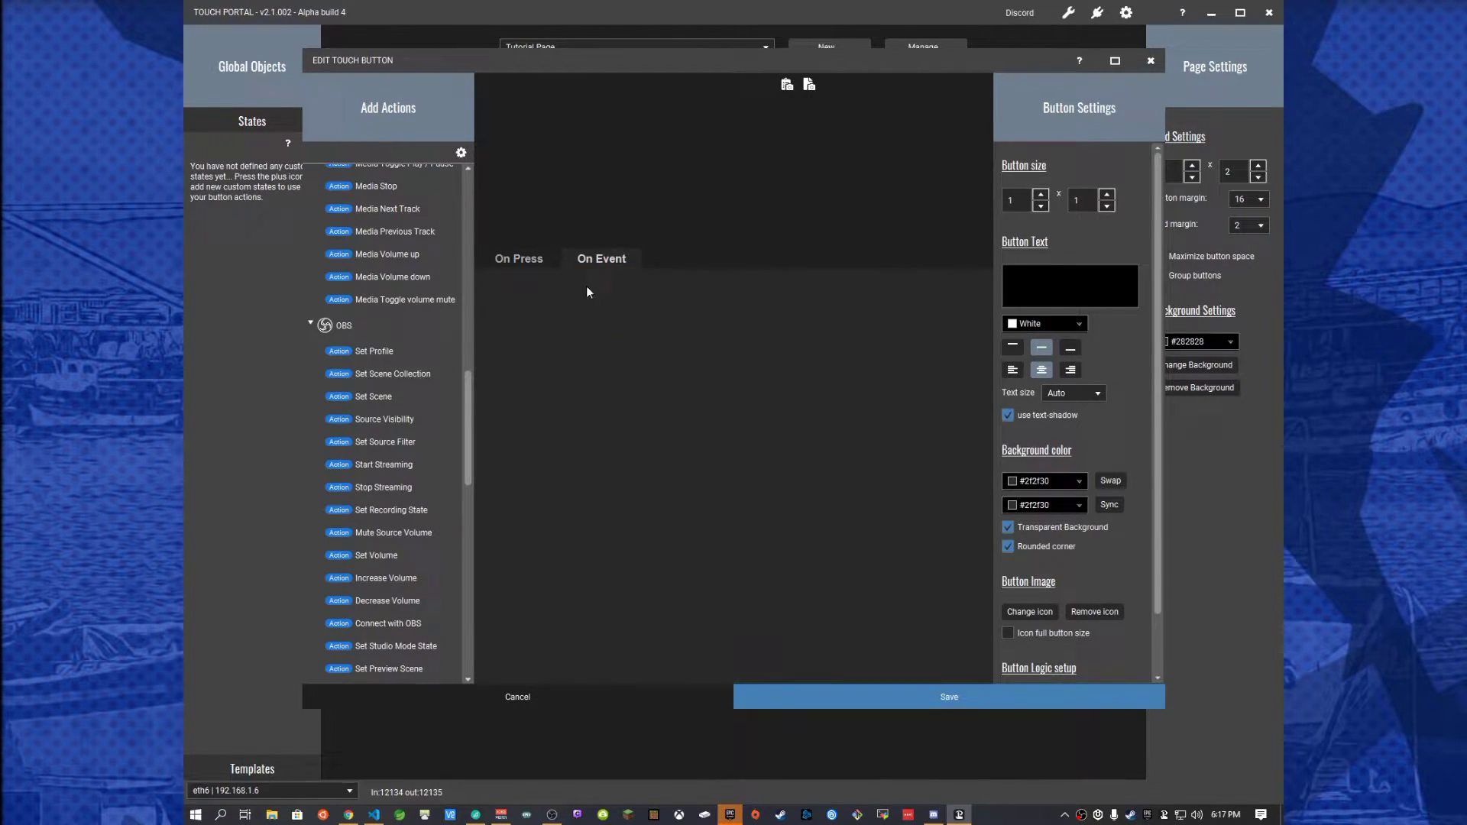
{"action": "left_click_drag", "start_coordinate": [469, 428], "coordinate": [474, 509]}
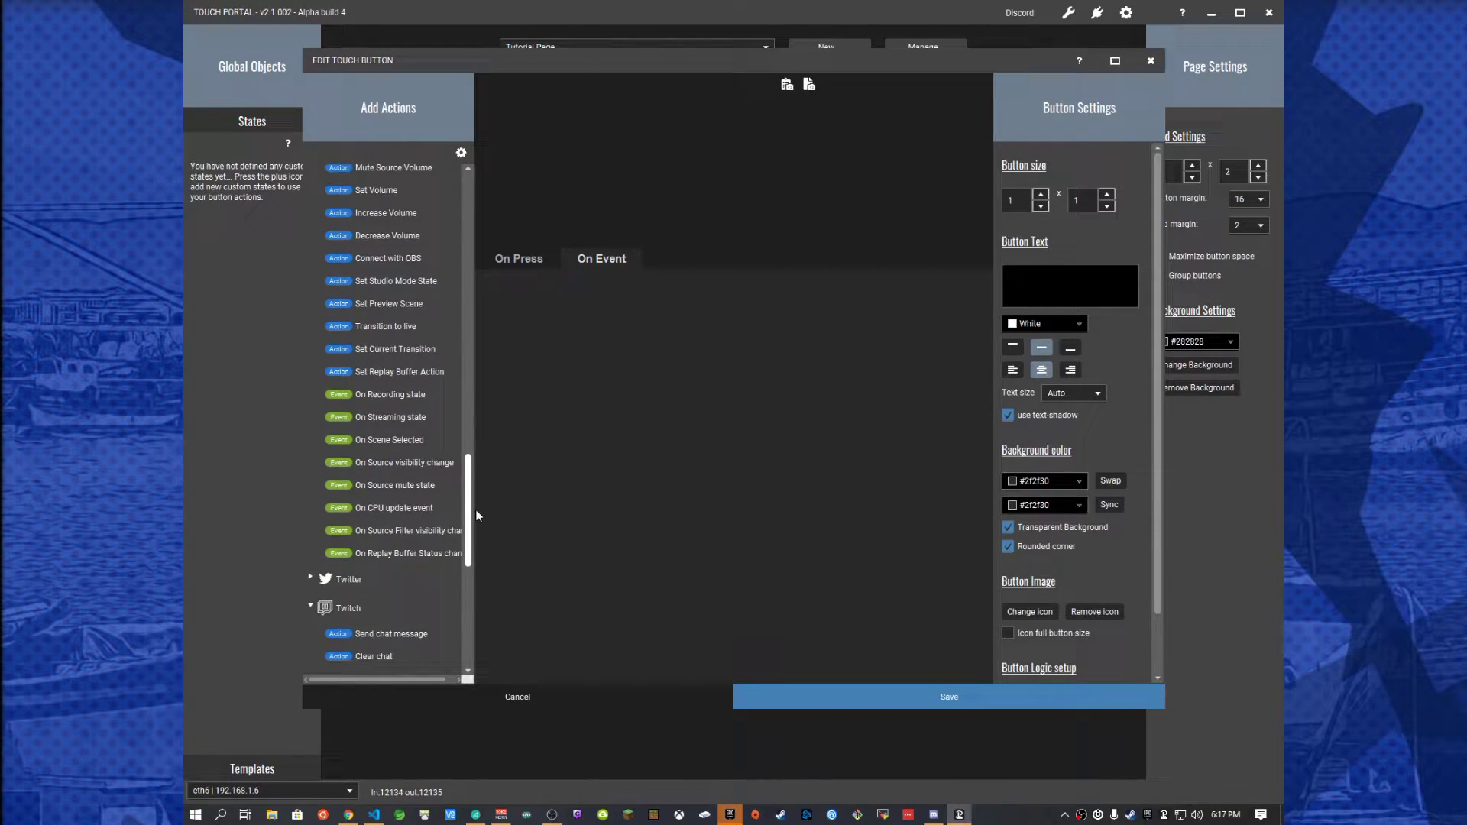
{"action": "double_click", "coordinate": [407, 432]}
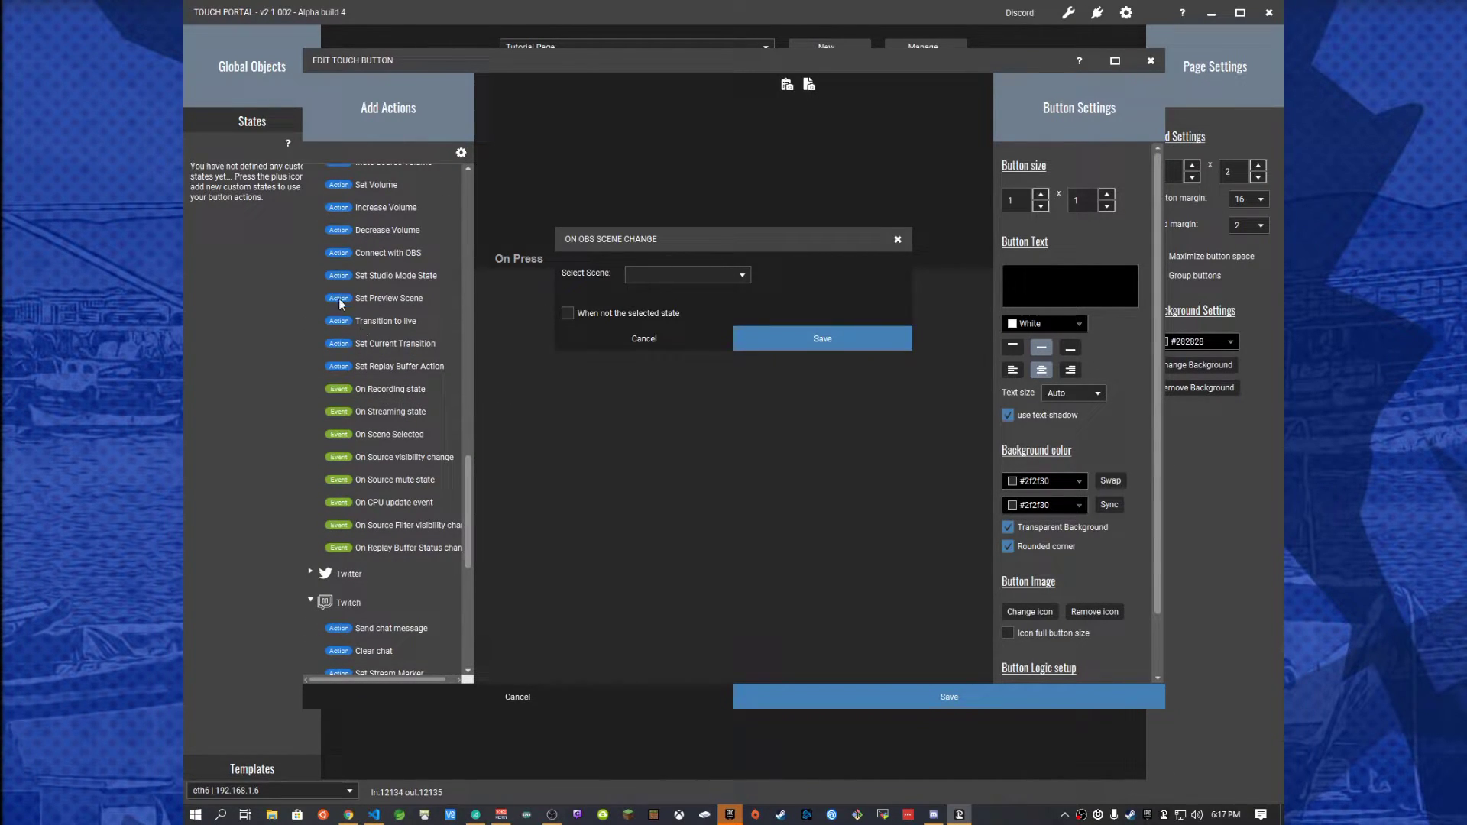
{"action": "left_click", "coordinate": [677, 273]}
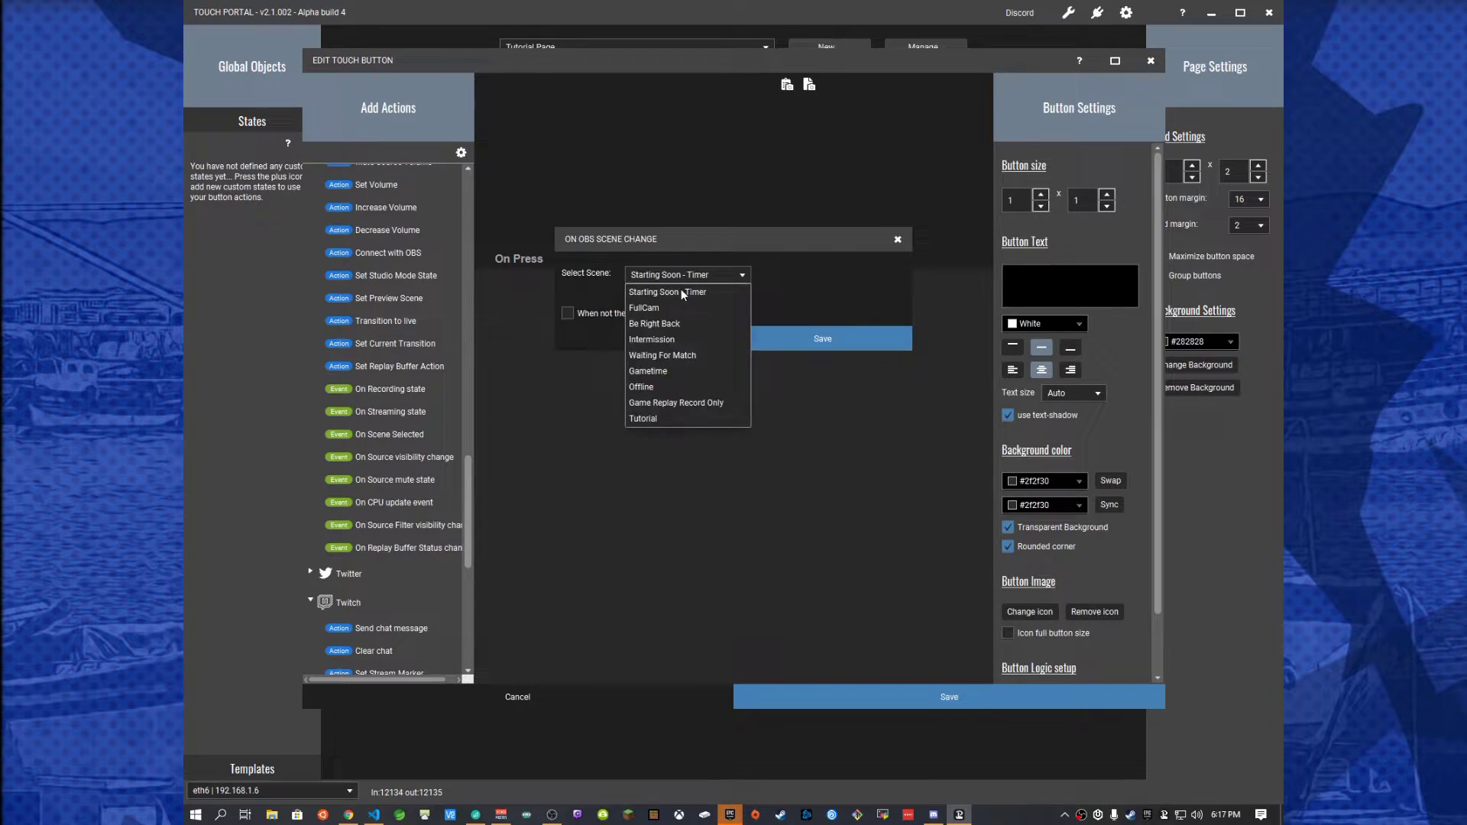
{"action": "left_click", "coordinate": [681, 289]}
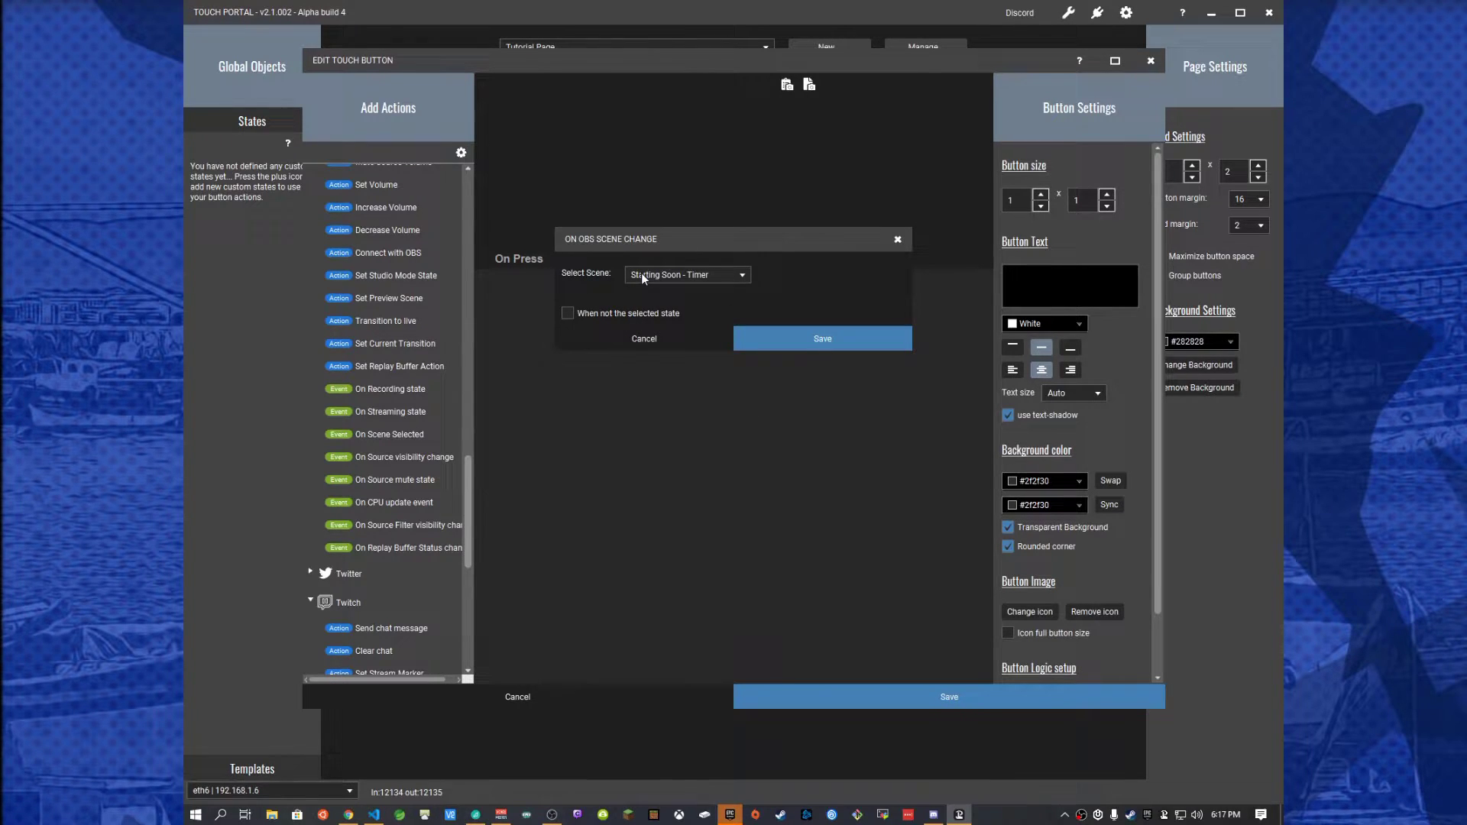
{"action": "left_click", "coordinate": [764, 337]}
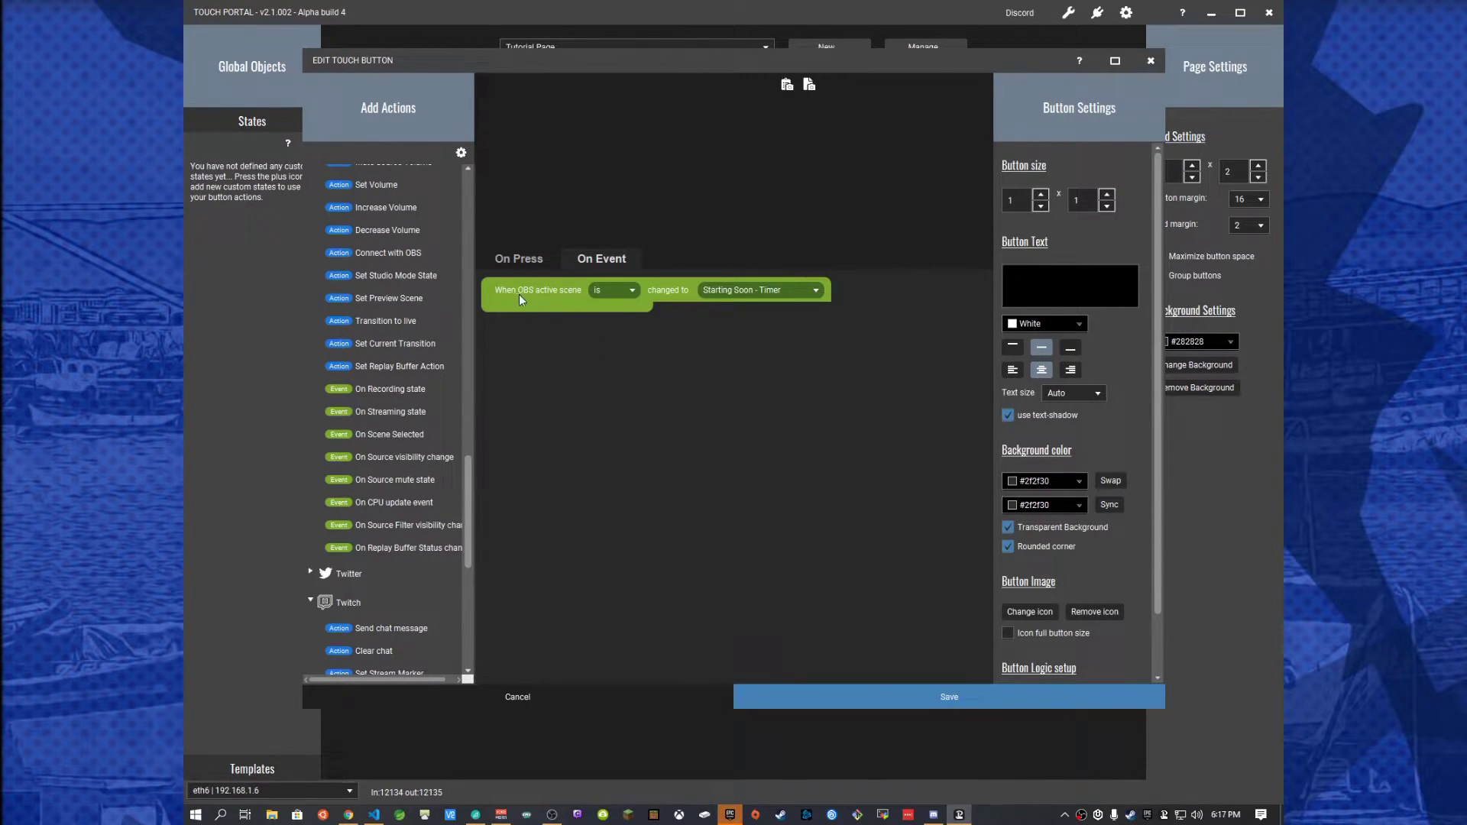
Step: Add a second scene event for when Starting Soon - Timer is not the active scene
{"action": "left_click", "coordinate": [634, 290]}
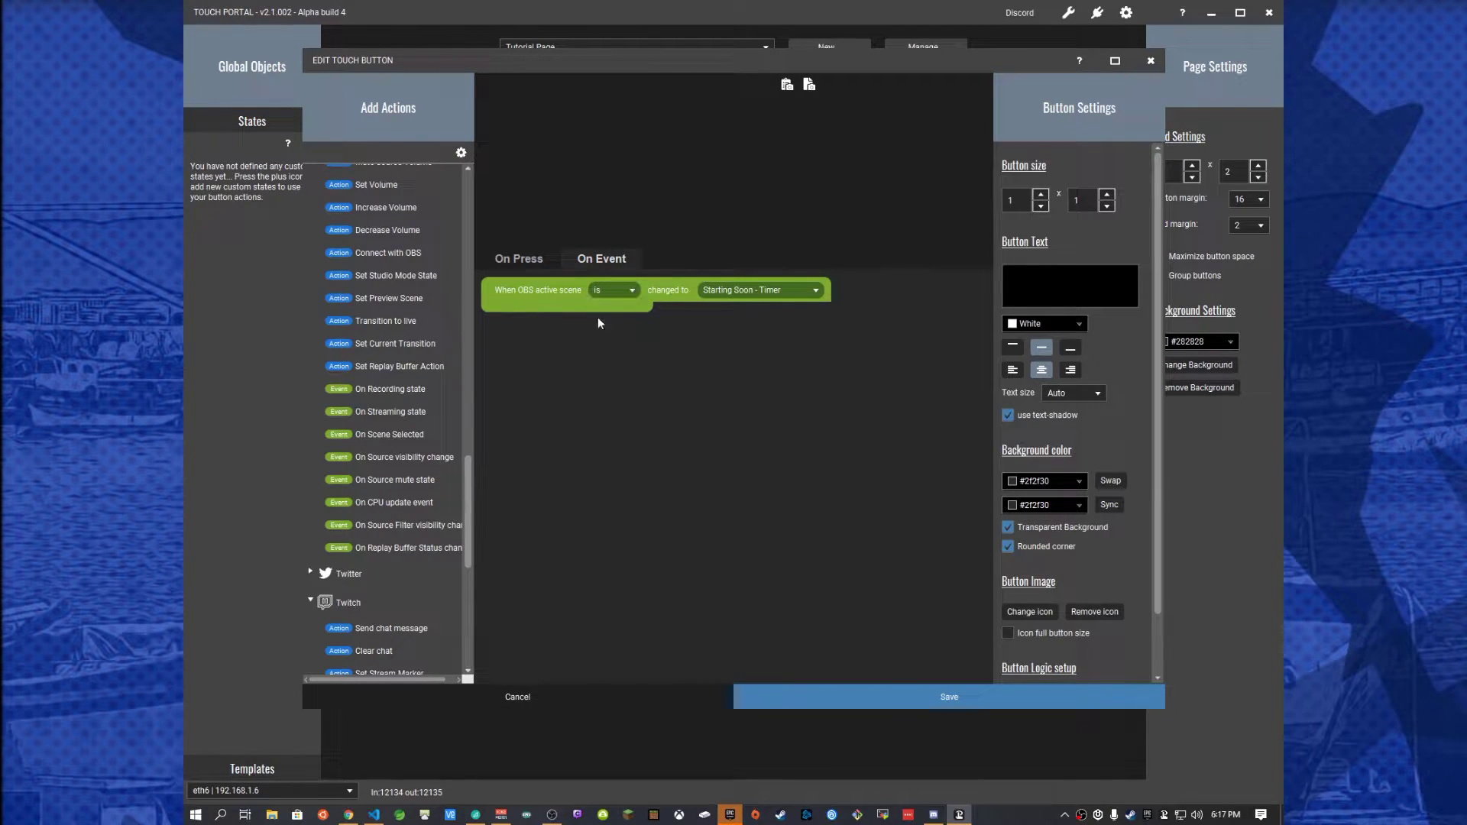
{"action": "double_click", "coordinate": [375, 435]}
{"action": "left_click", "coordinate": [662, 276]}
{"action": "left_click", "coordinate": [671, 292]}
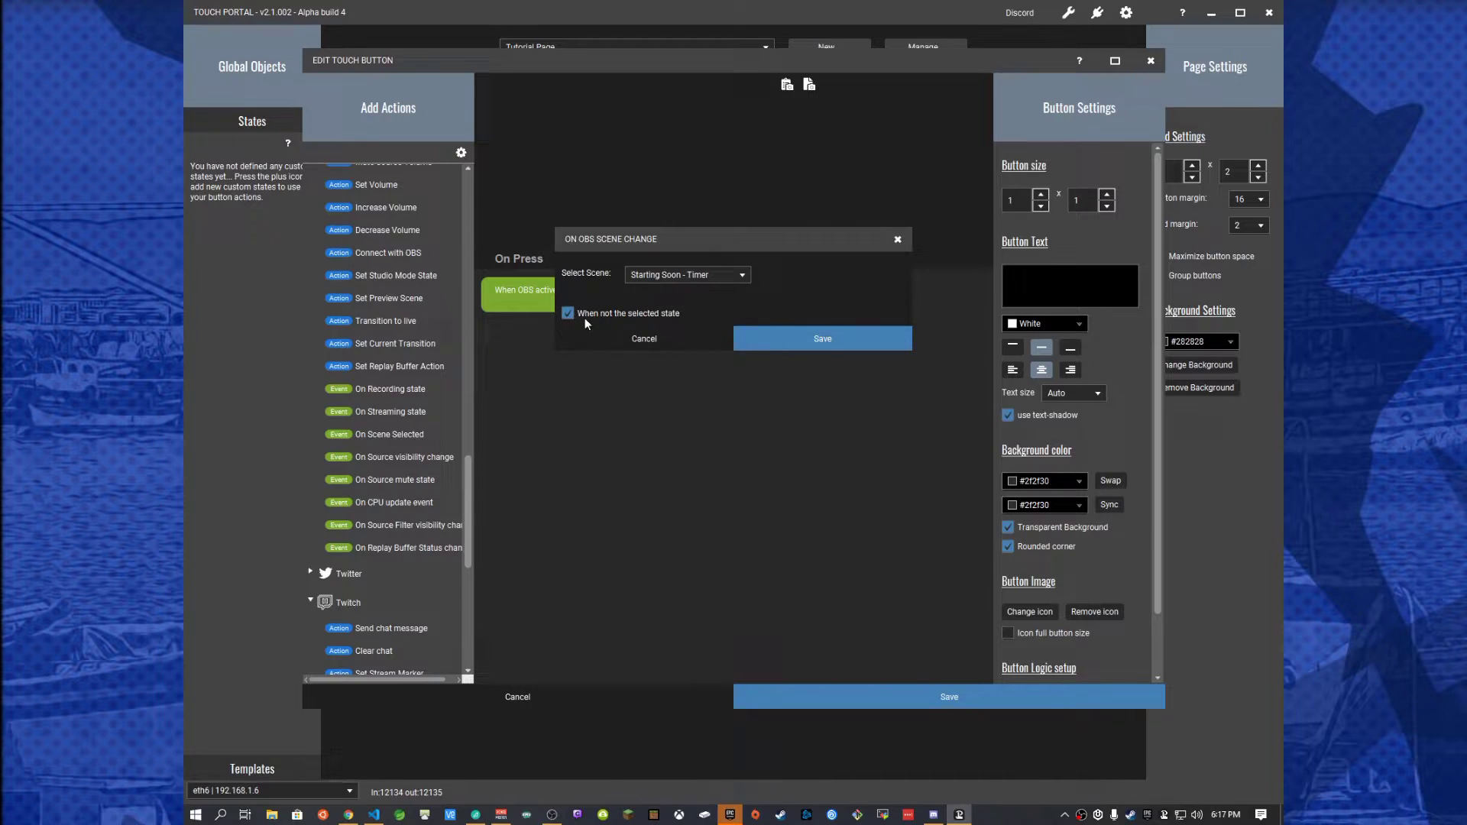
{"action": "left_click", "coordinate": [772, 339]}
{"action": "scroll", "coordinate": [1084, 558], "scroll_direction": "down", "scroll_amount": 1}
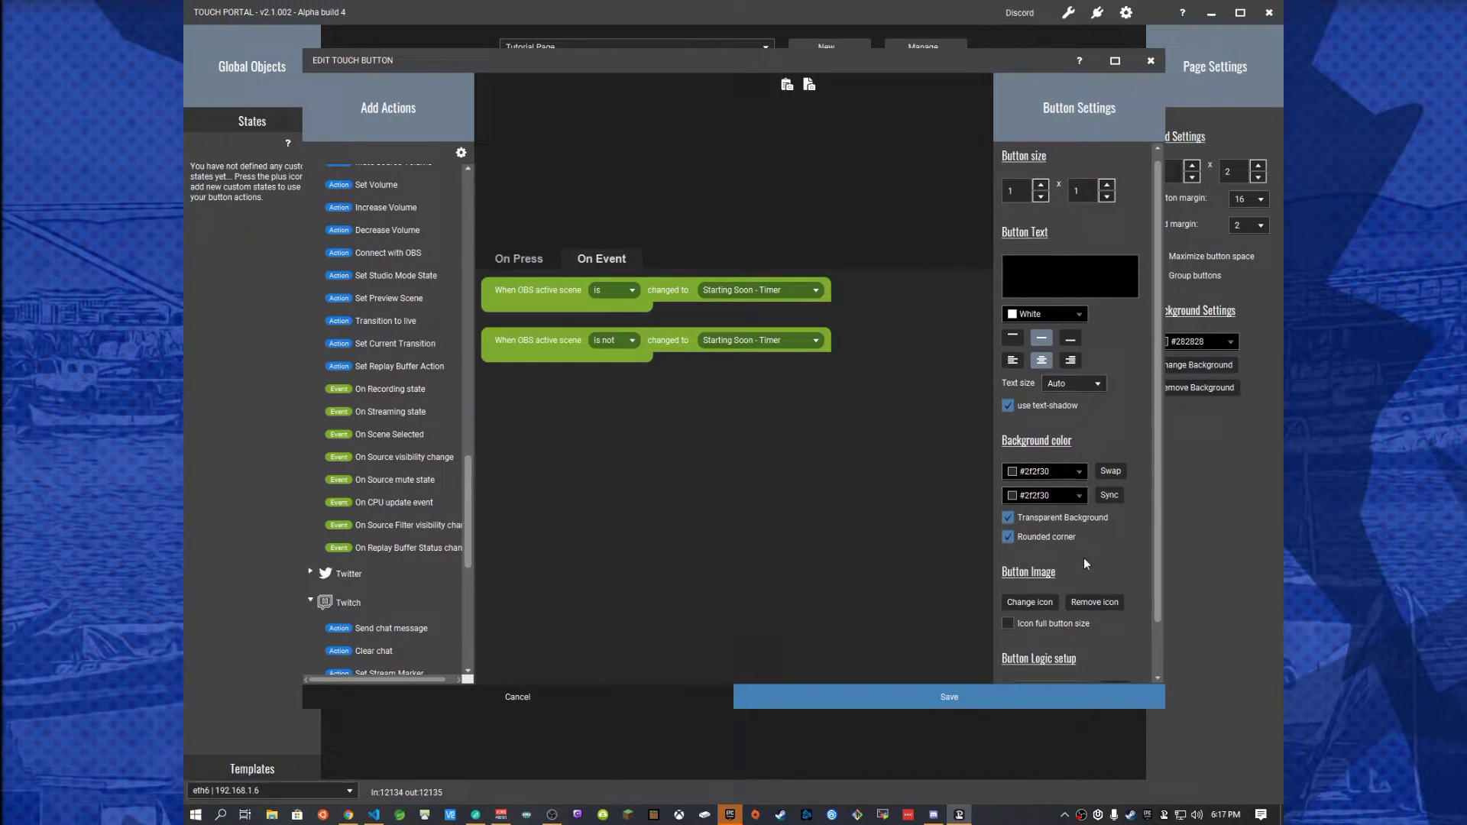
Step: Set the button image to the second START icon from the Spdermn02 Icons - OBS Scenes pack
{"action": "left_click", "coordinate": [1031, 602]}
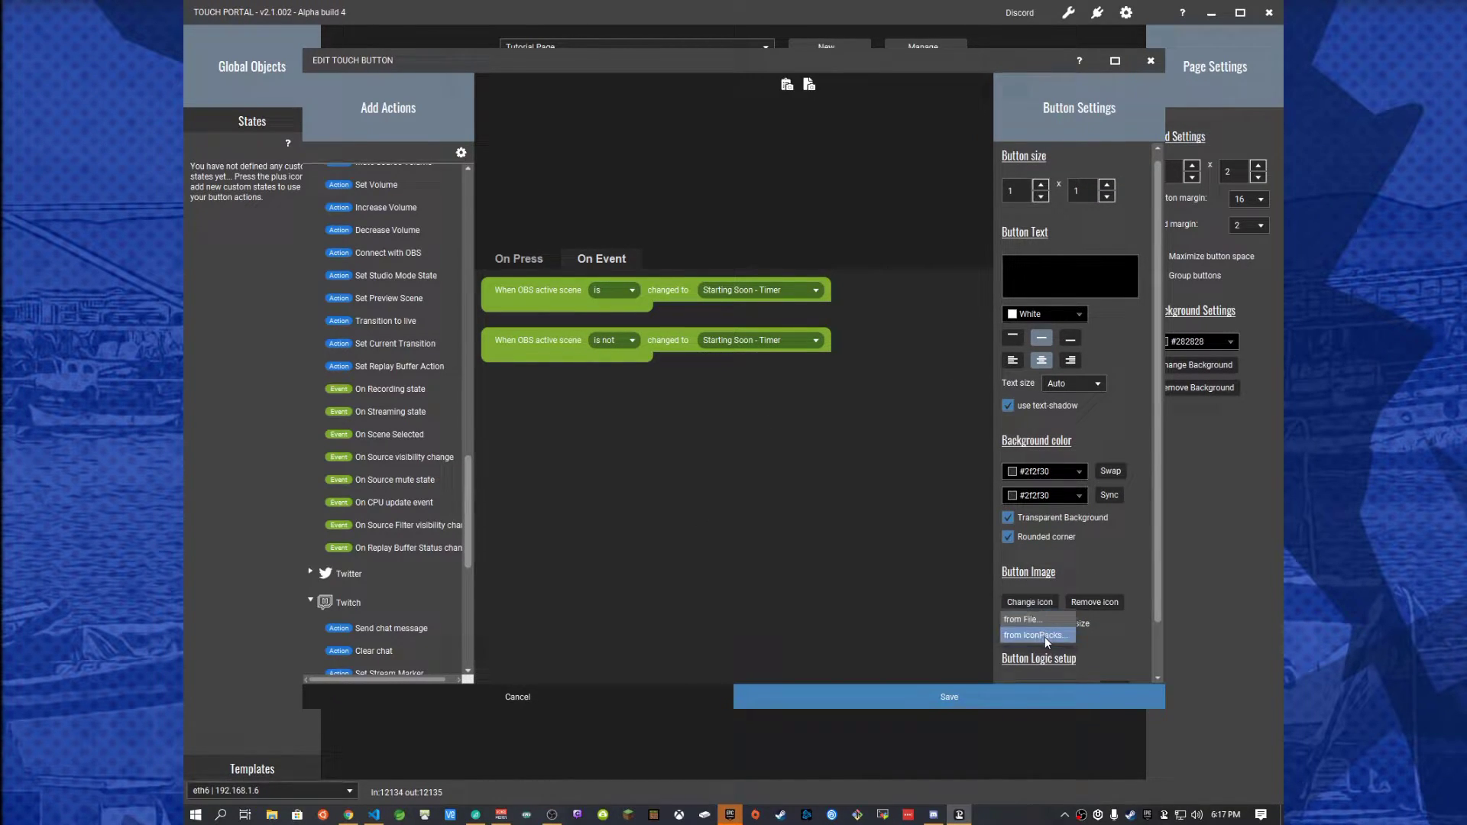
{"action": "left_click", "coordinate": [724, 189]}
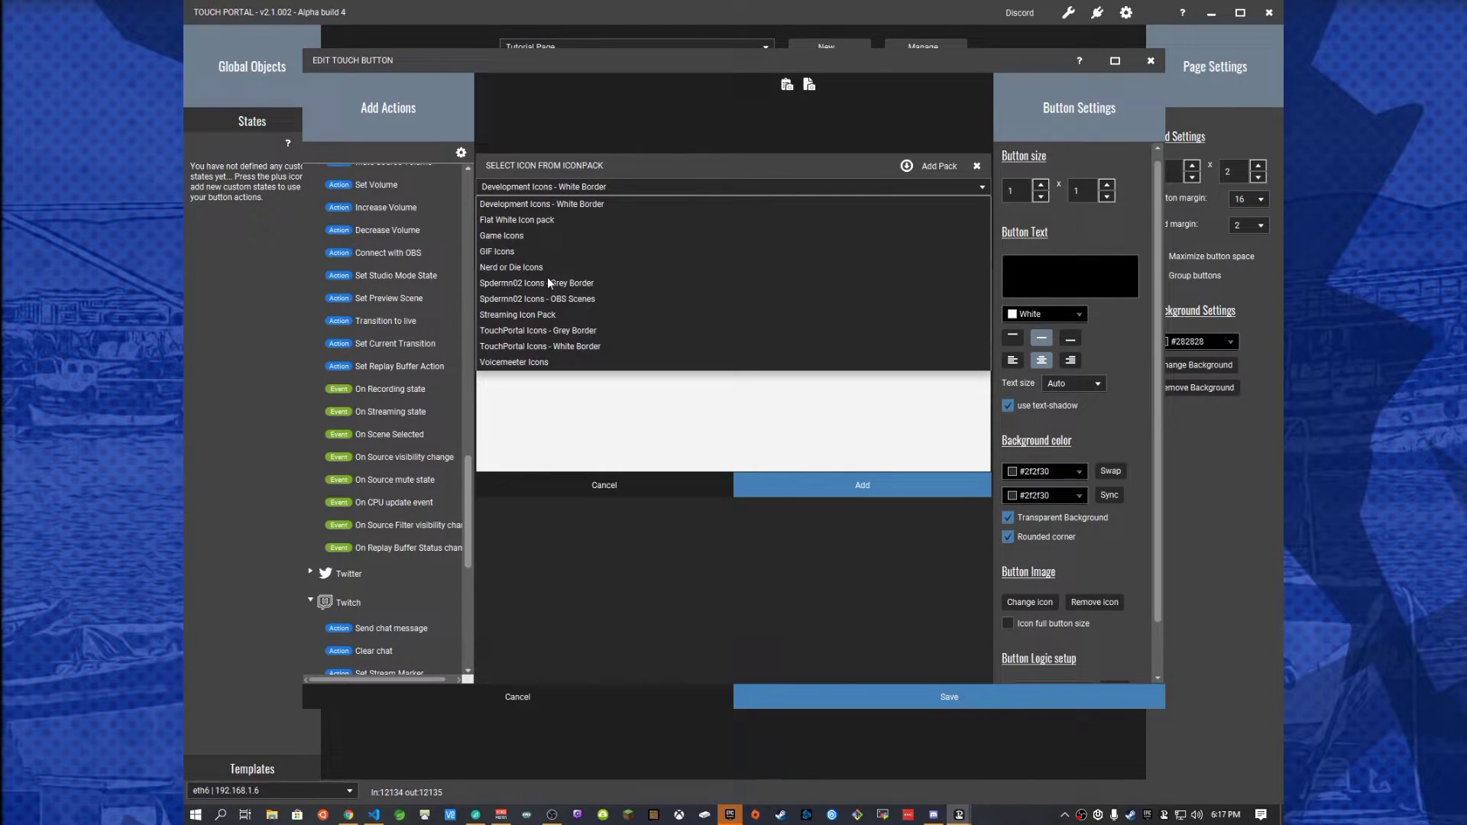
{"action": "left_click", "coordinate": [528, 315]}
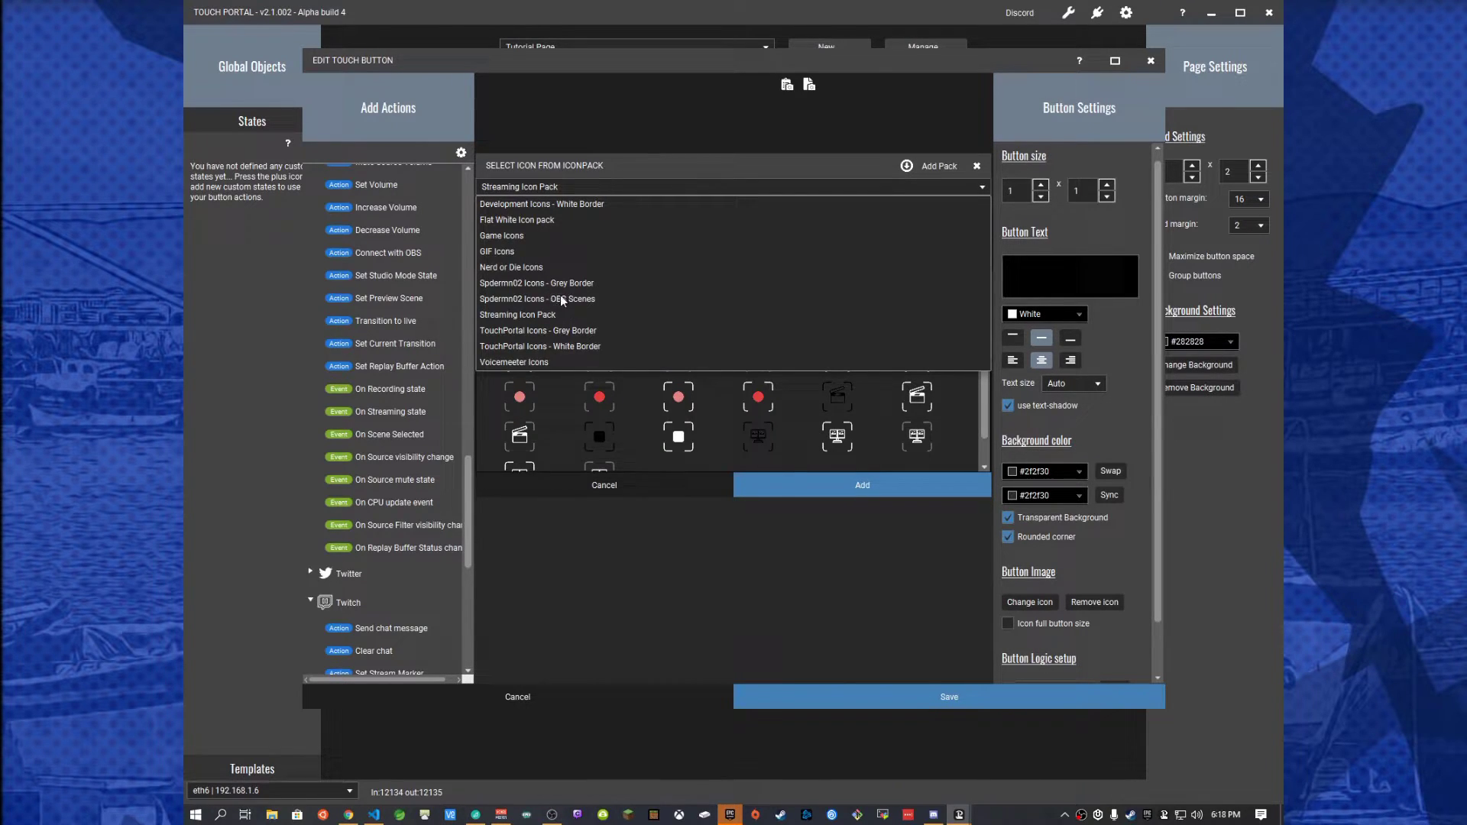
{"action": "left_click", "coordinate": [561, 298]}
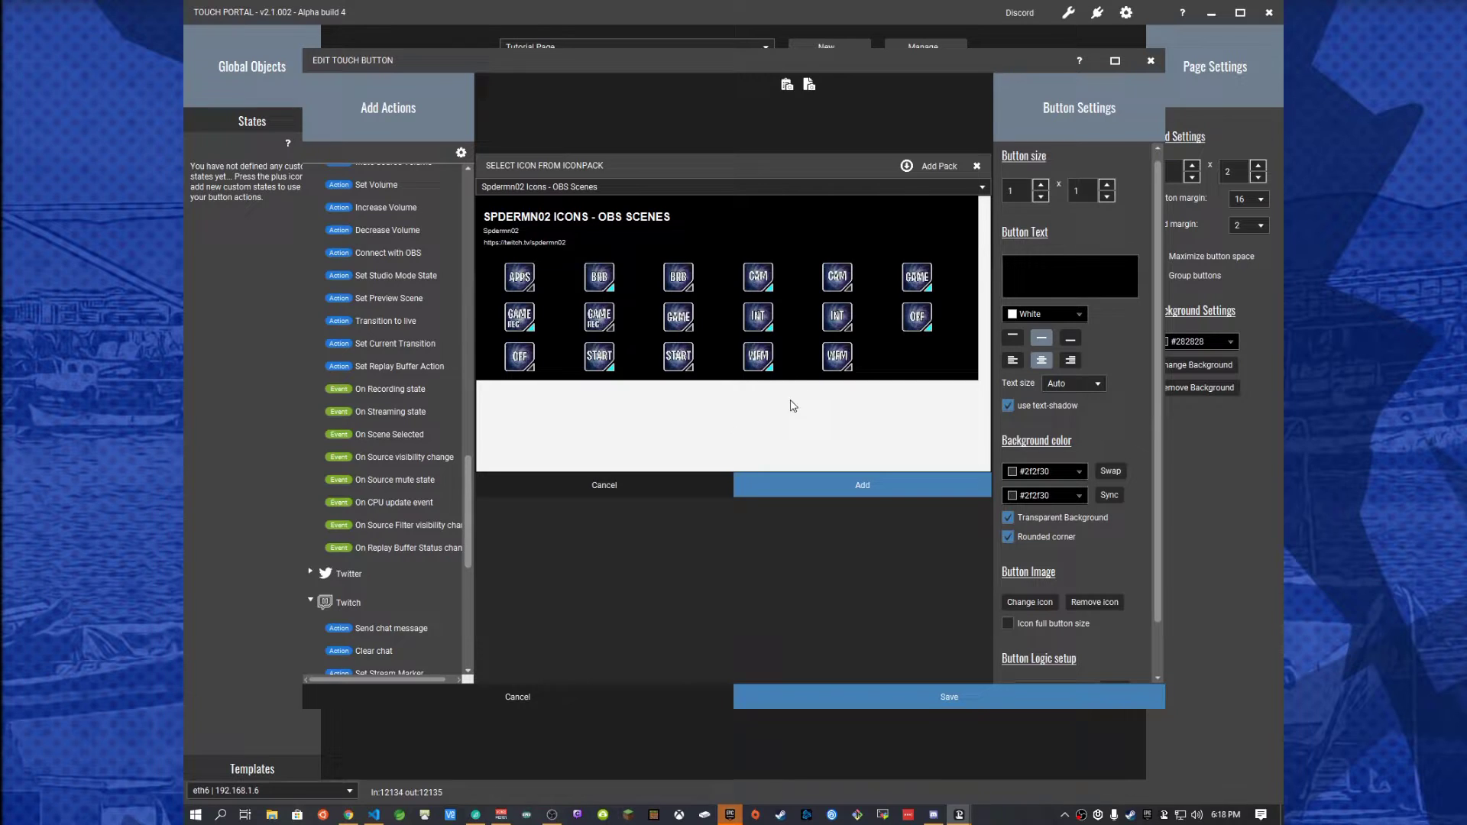
{"action": "left_click", "coordinate": [679, 358]}
{"action": "left_click", "coordinate": [847, 488]}
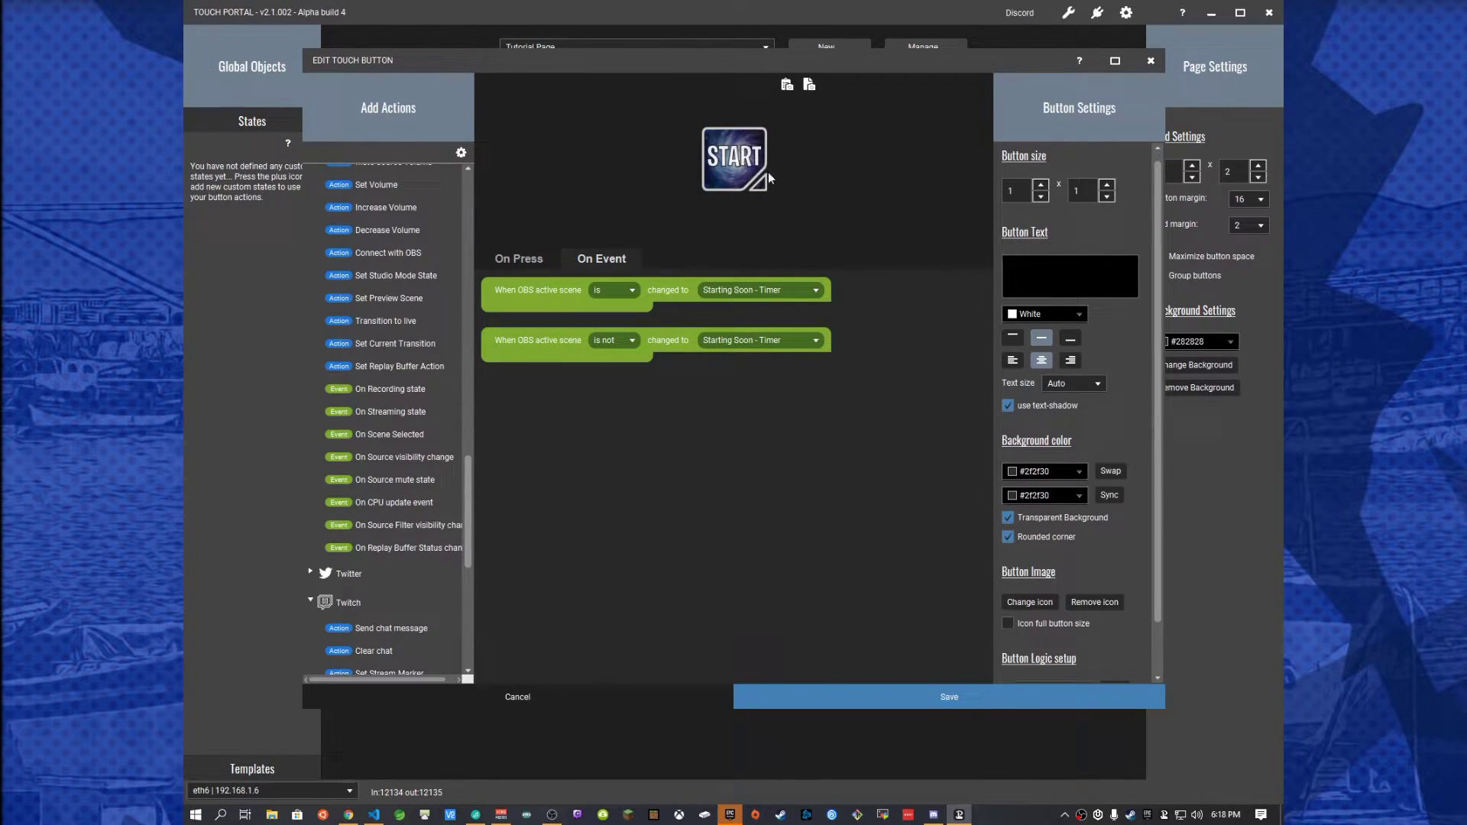
{"action": "scroll", "coordinate": [1070, 620], "scroll_direction": "down", "scroll_amount": 2}
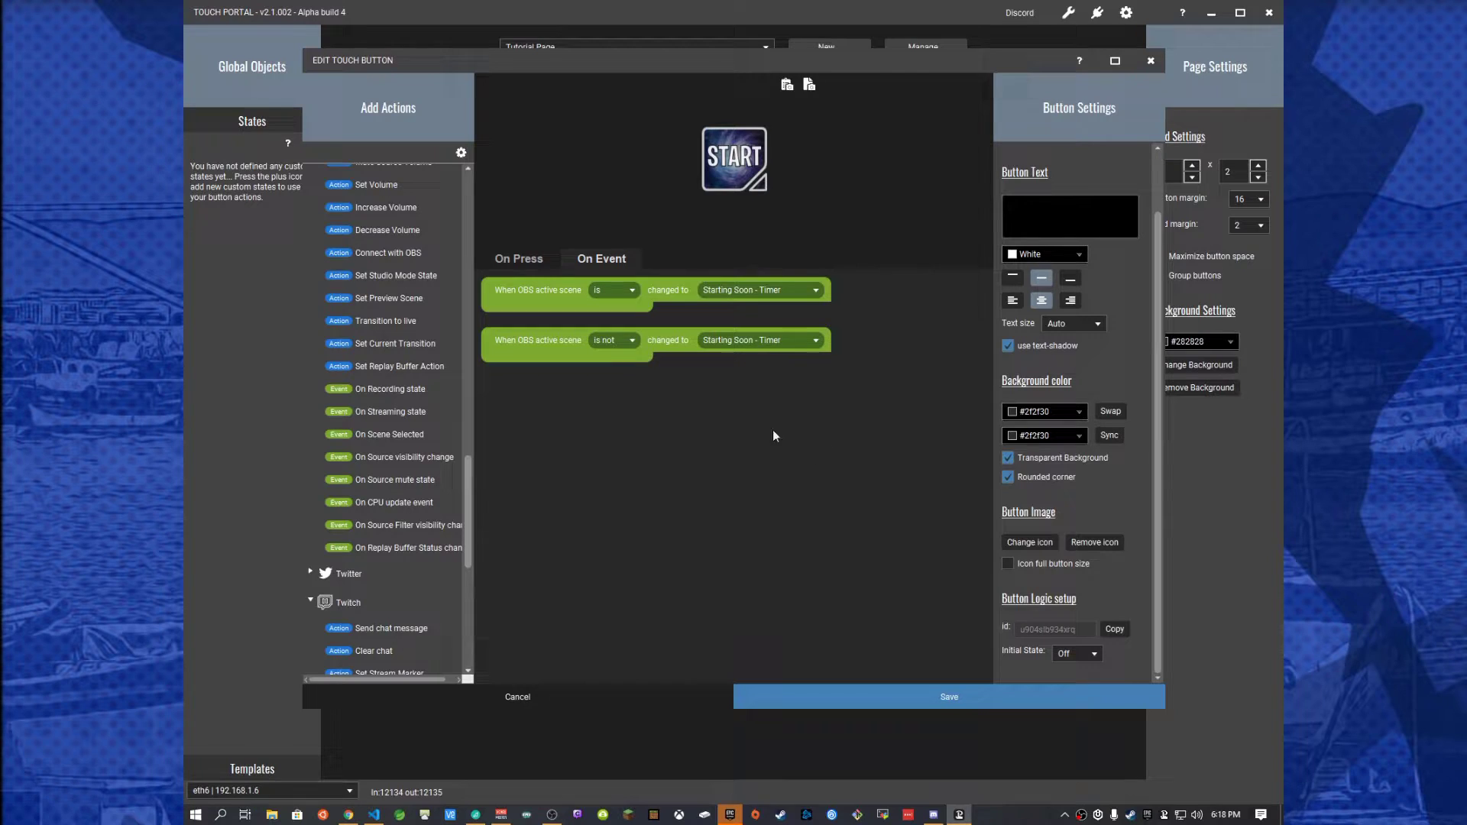
Step: Add a Change Button Visuals action setting the first START icon from the OBS Scenes pack
{"action": "scroll", "coordinate": [413, 535], "scroll_direction": "up", "scroll_amount": 10}
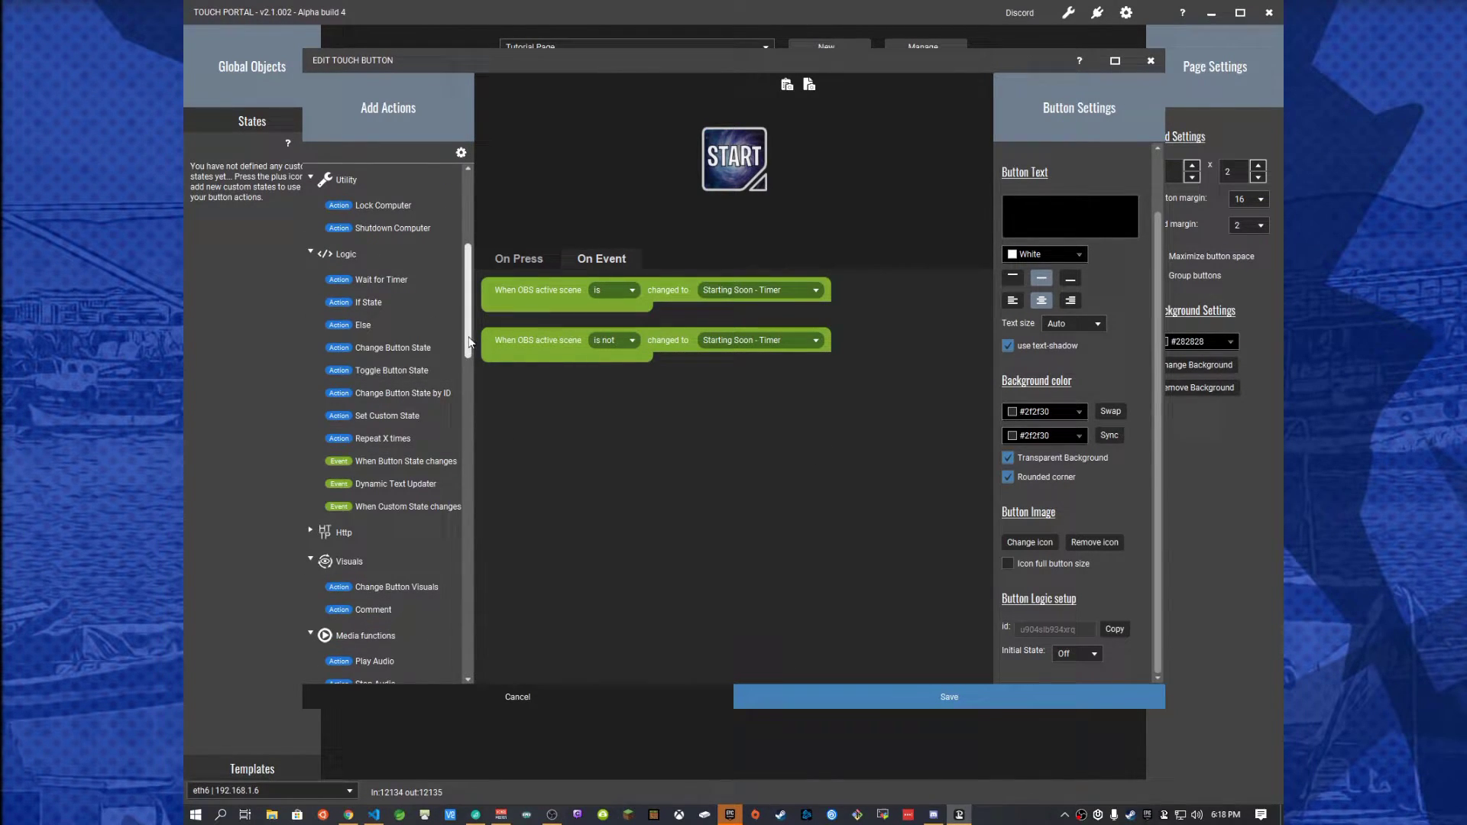
{"action": "mouse_move", "coordinate": [469, 379]}
{"action": "left_mouse_down"}
{"action": "mouse_move", "coordinate": [469, 364]}
{"action": "mouse_move", "coordinate": [469, 393]}
{"action": "left_mouse_up"}
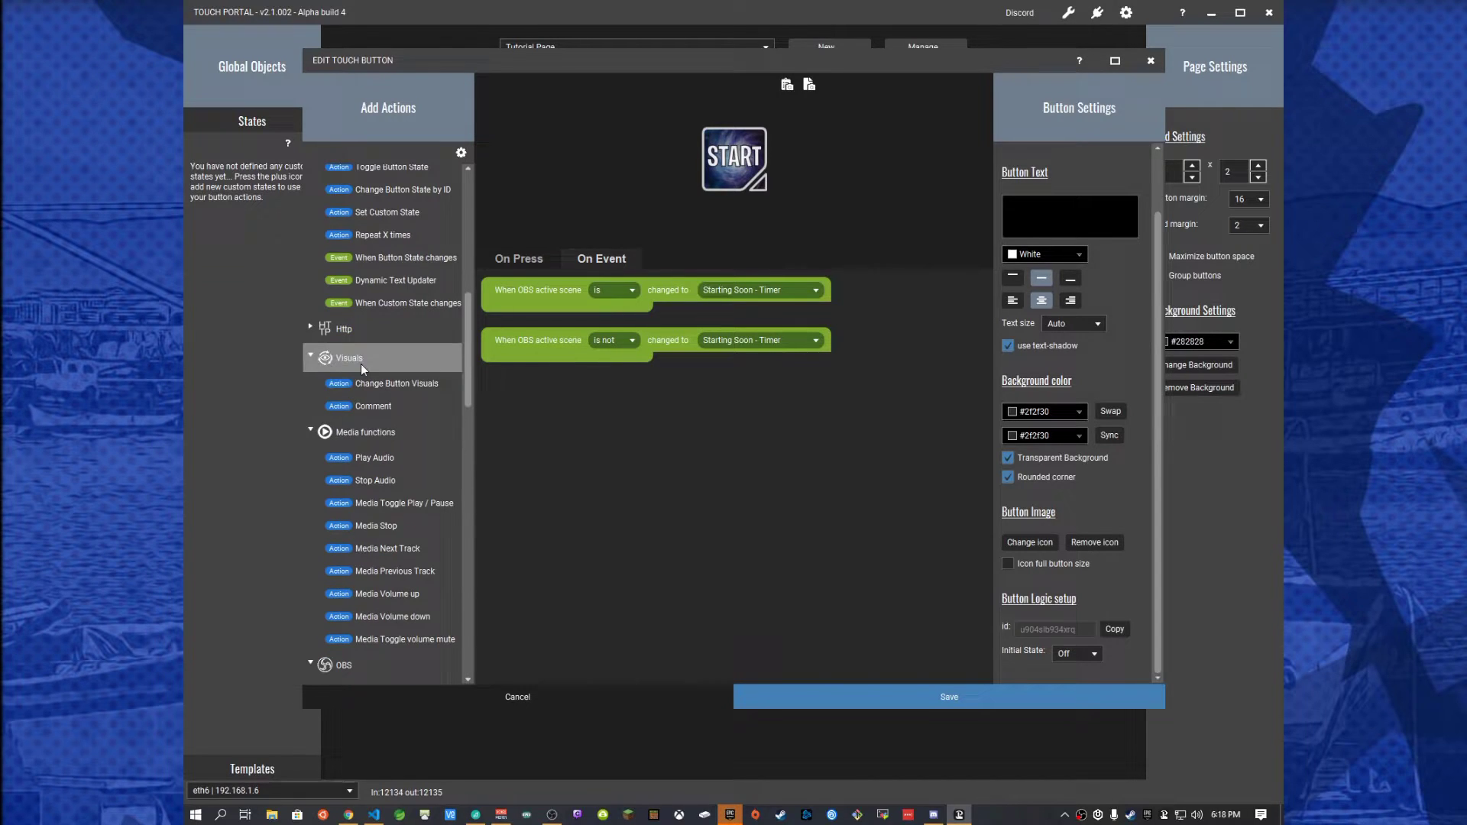
{"action": "double_click", "coordinate": [340, 388]}
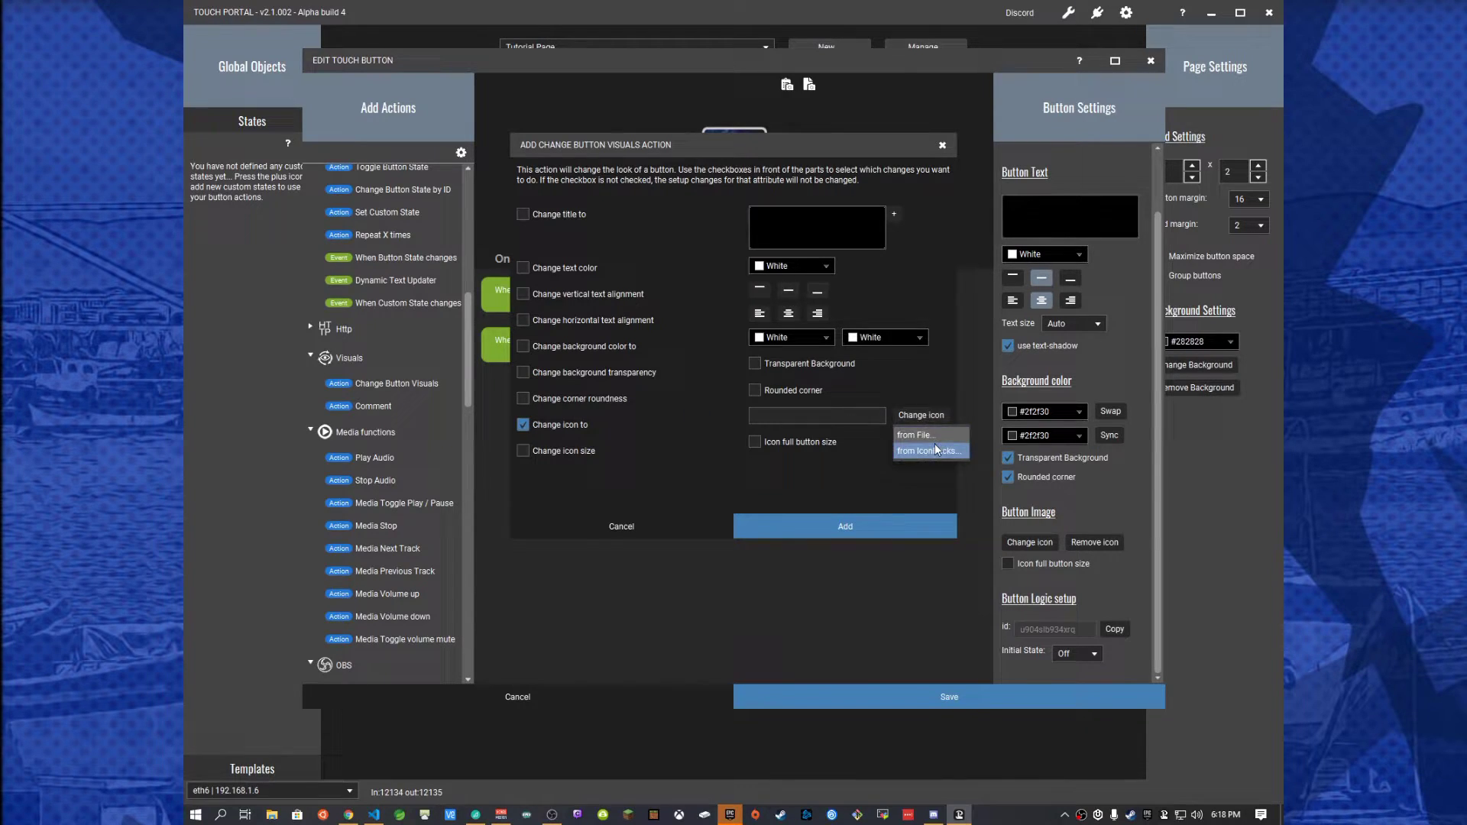
{"action": "left_click", "coordinate": [929, 450]}
{"action": "left_click", "coordinate": [626, 187]}
{"action": "left_click", "coordinate": [623, 214]}
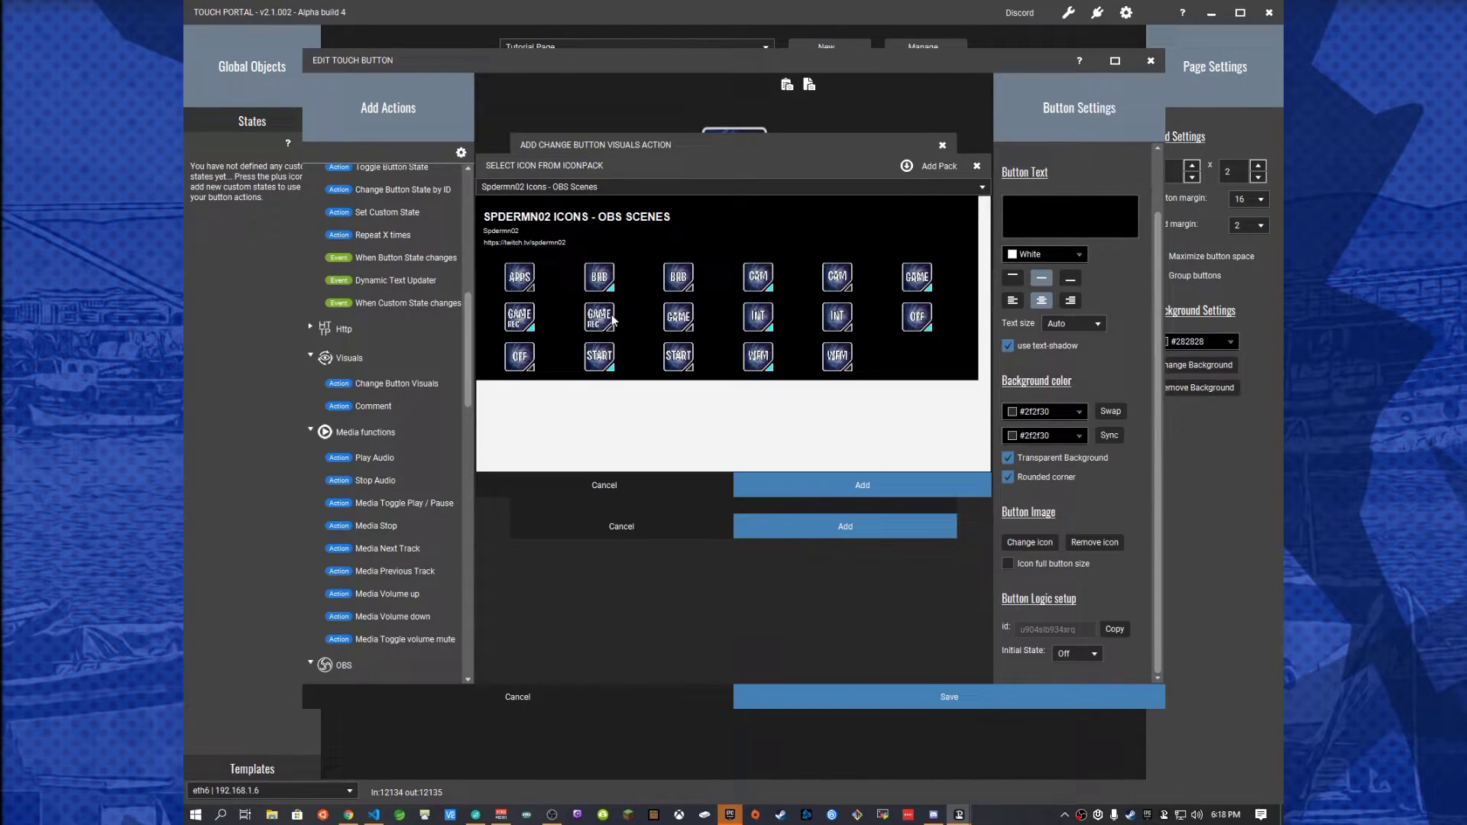
{"action": "left_click", "coordinate": [606, 361]}
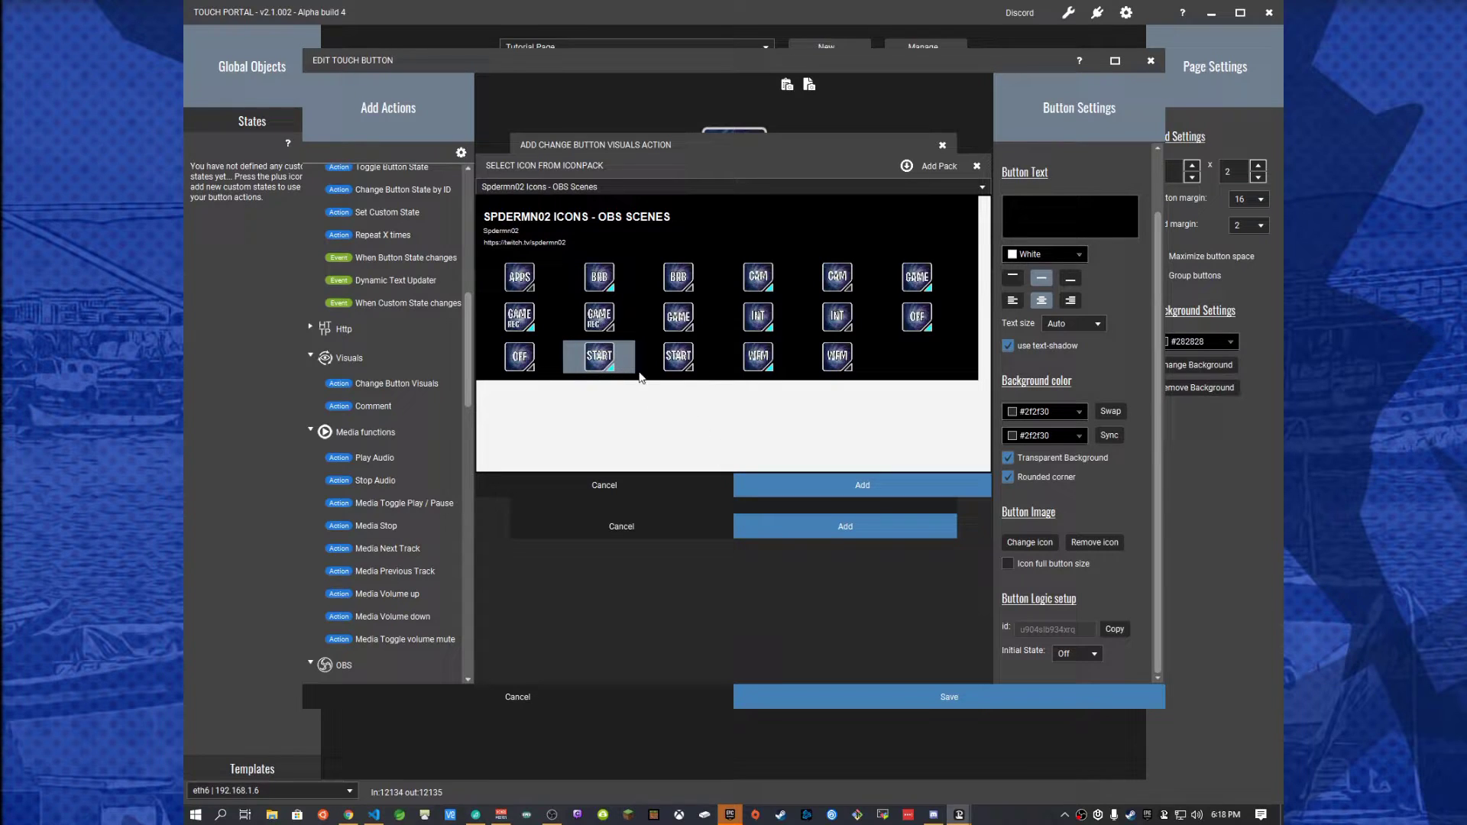
{"action": "left_click", "coordinate": [803, 487]}
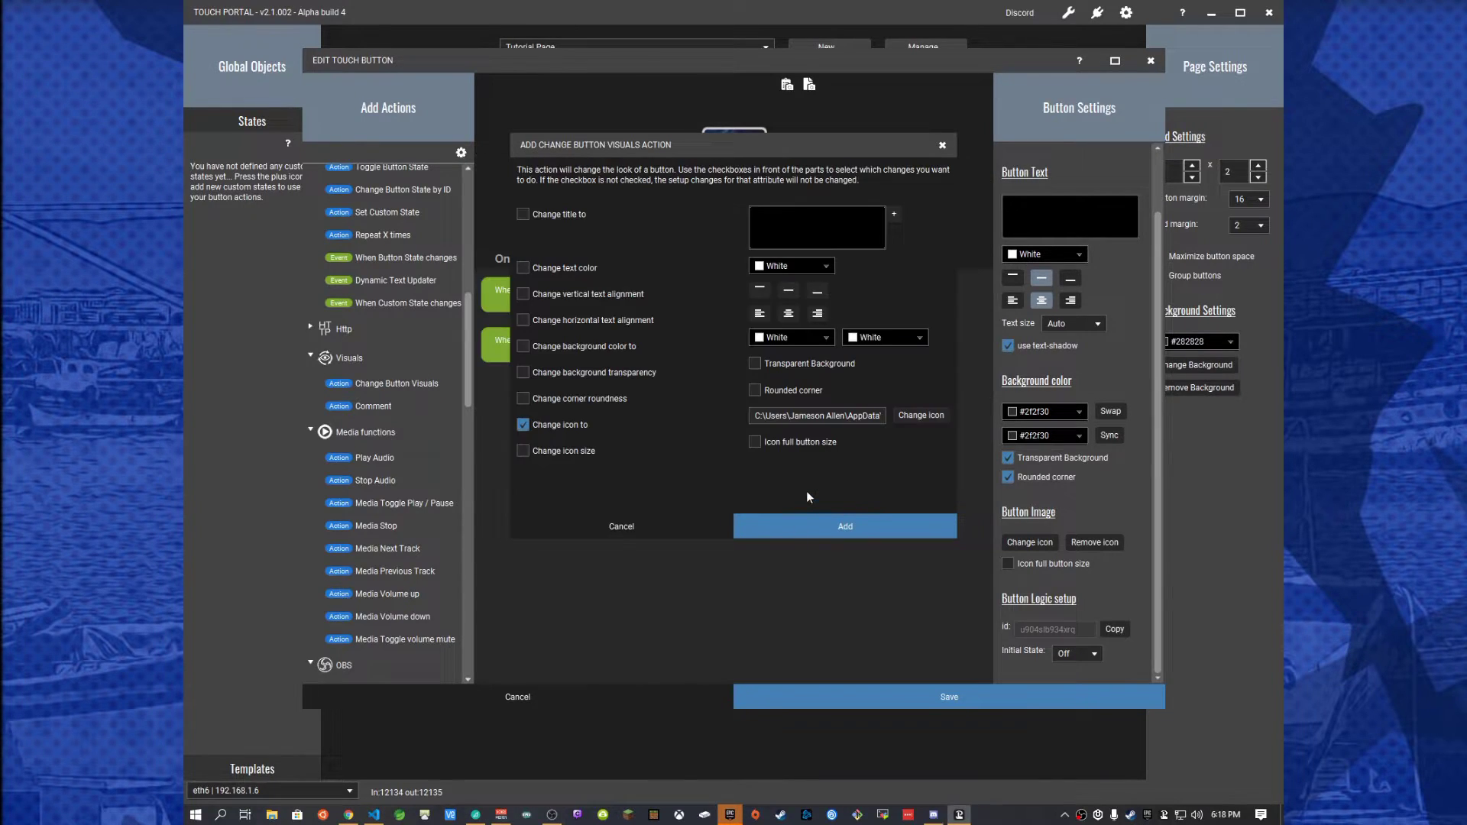
{"action": "left_click", "coordinate": [857, 525]}
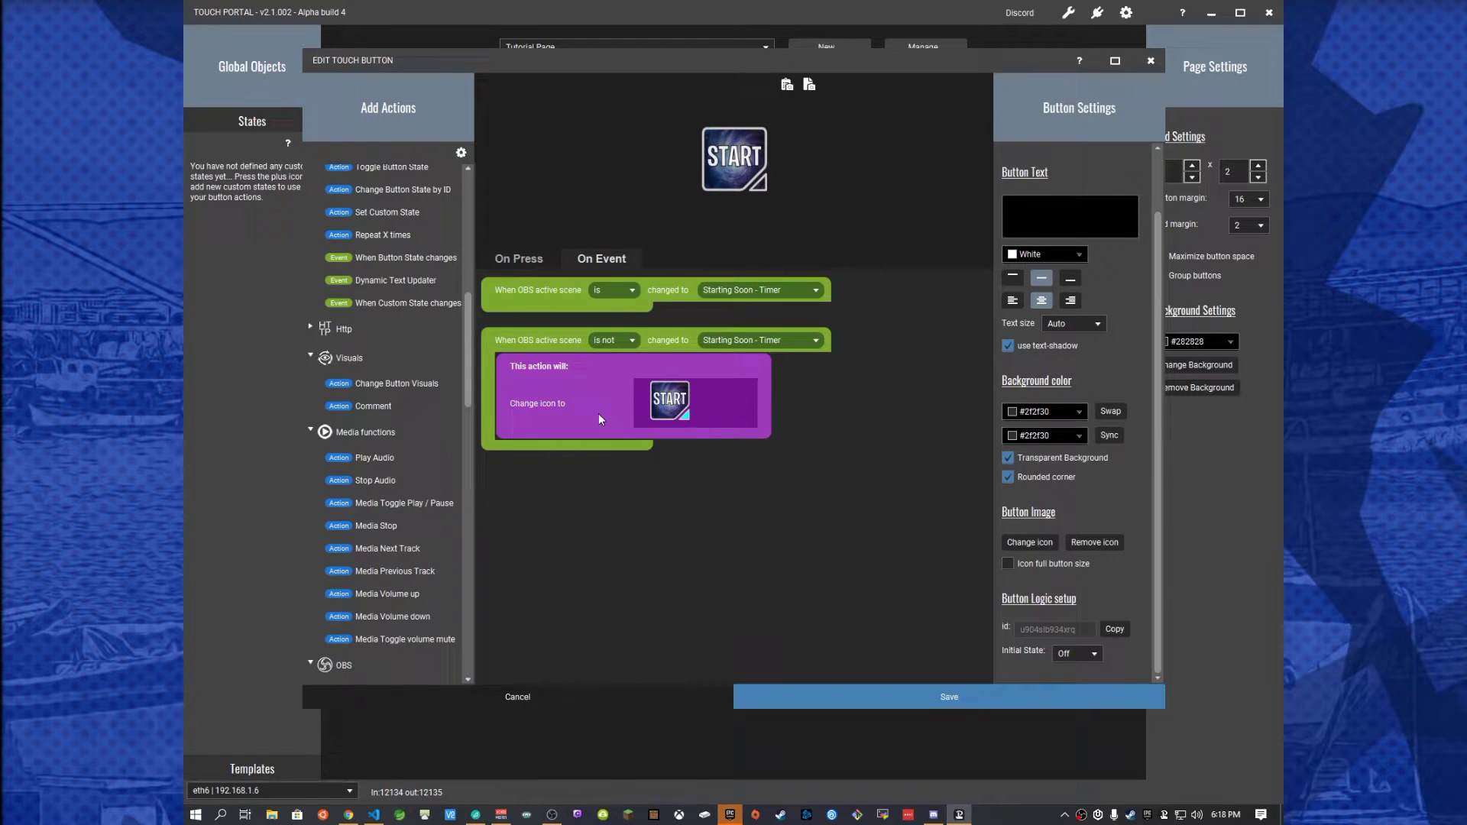
Step: Move the icon-change action into the 'is Starting Soon - Timer' event and paste a copy into the 'is not' event
{"action": "left_click_drag", "start_coordinate": [599, 415], "coordinate": [584, 343]}
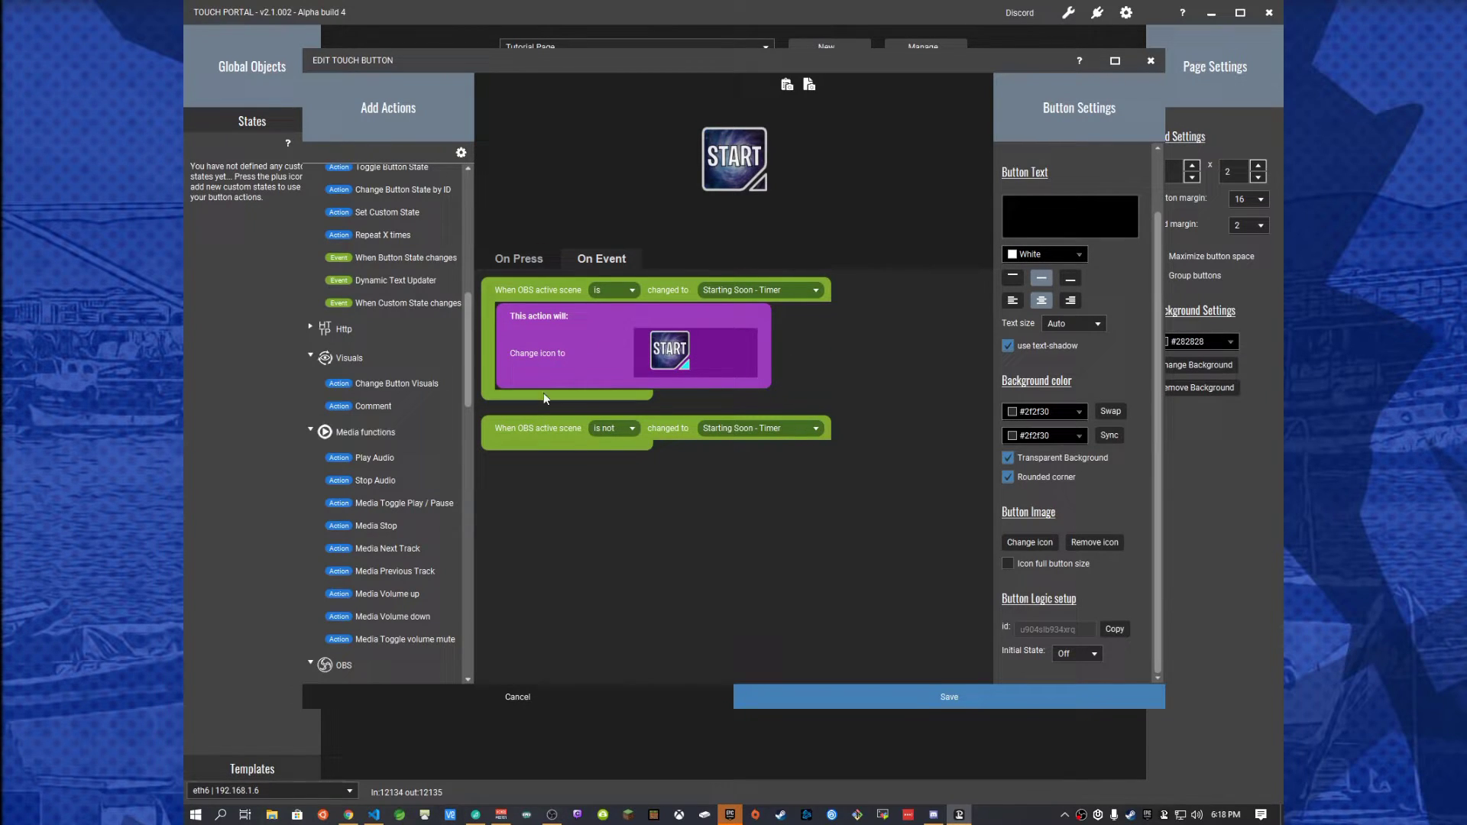
{"action": "right_click", "coordinate": [585, 364]}
{"action": "left_click", "coordinate": [620, 369]}
{"action": "right_click", "coordinate": [612, 476]}
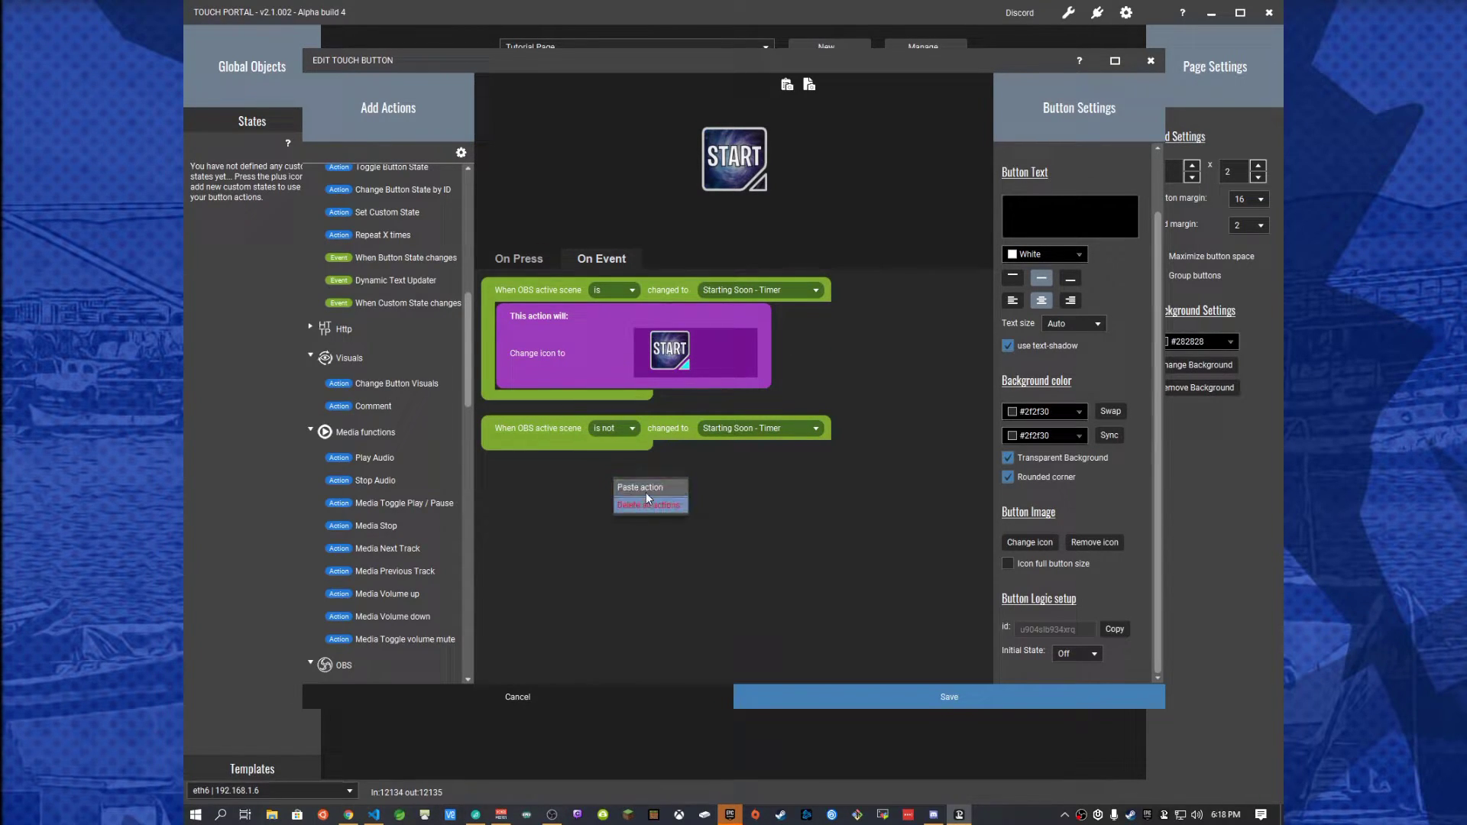
{"action": "left_click", "coordinate": [645, 492]}
{"action": "left_click_drag", "start_coordinate": [597, 332], "coordinate": [603, 530]}
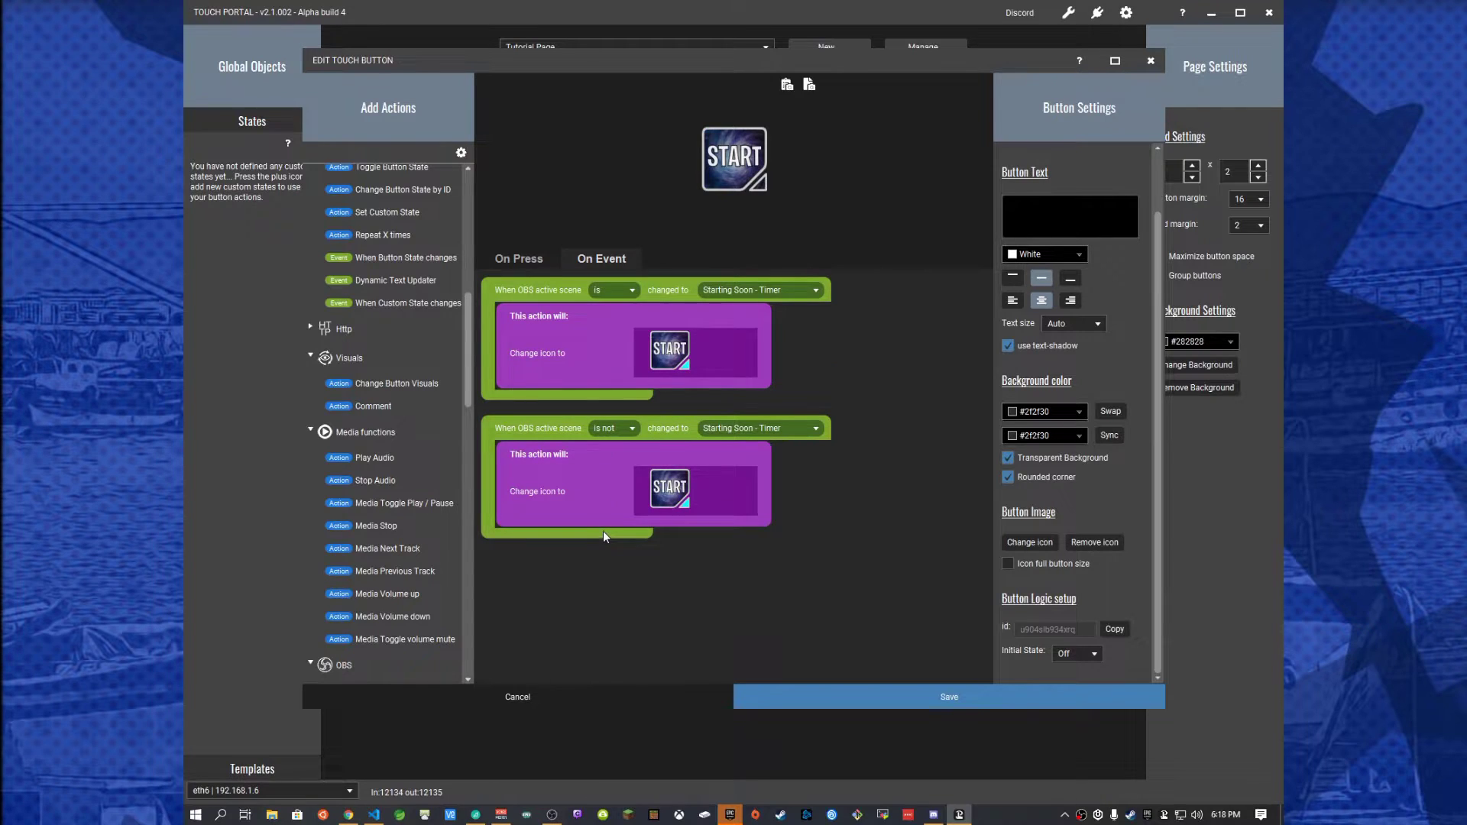
Step: Switch the copied action to the second START icon from the OBS Scenes pack and save the button
{"action": "double_click", "coordinate": [611, 484]}
{"action": "left_click", "coordinate": [919, 420]}
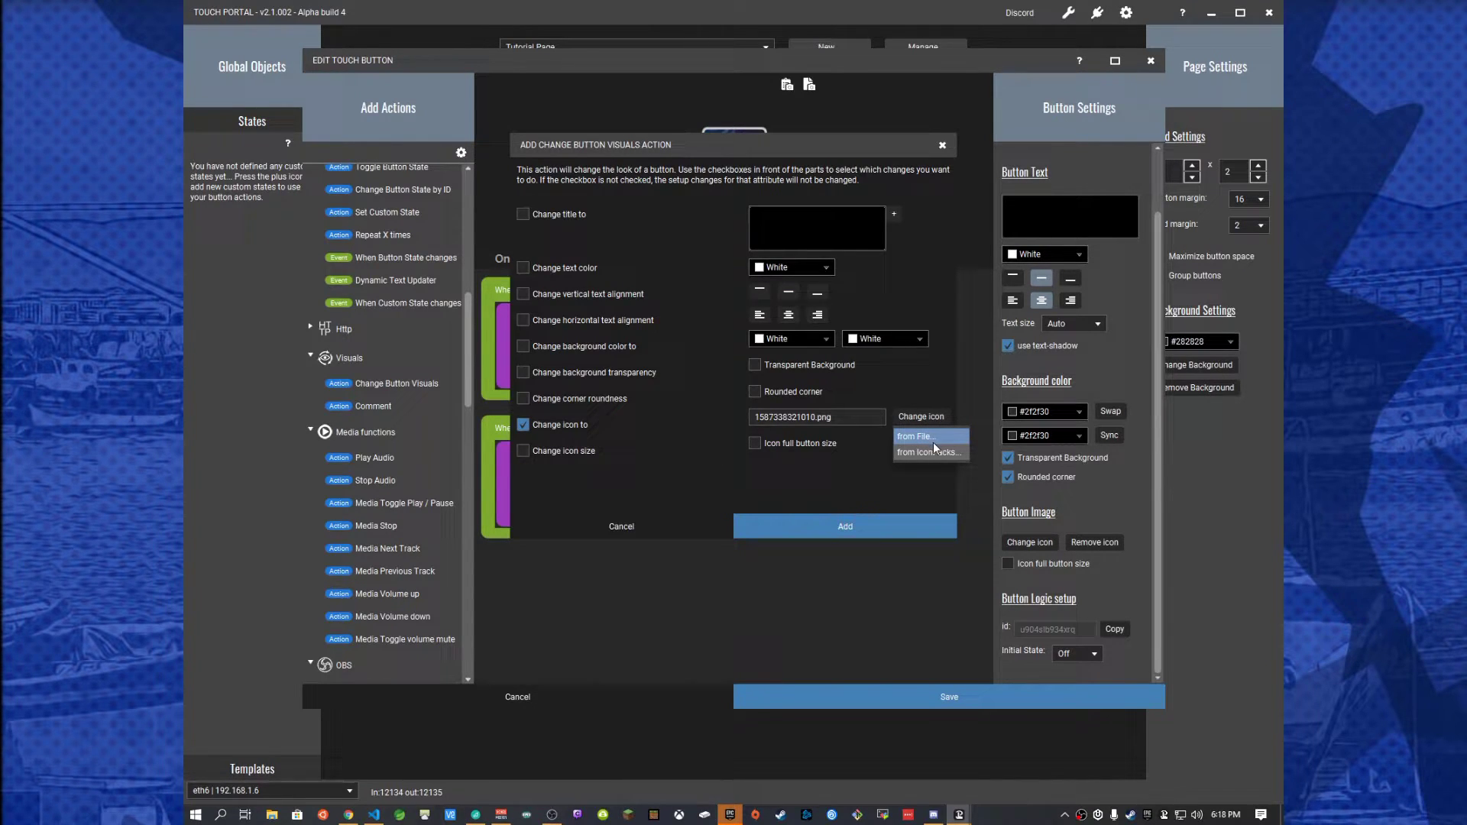
{"action": "left_click", "coordinate": [932, 452]}
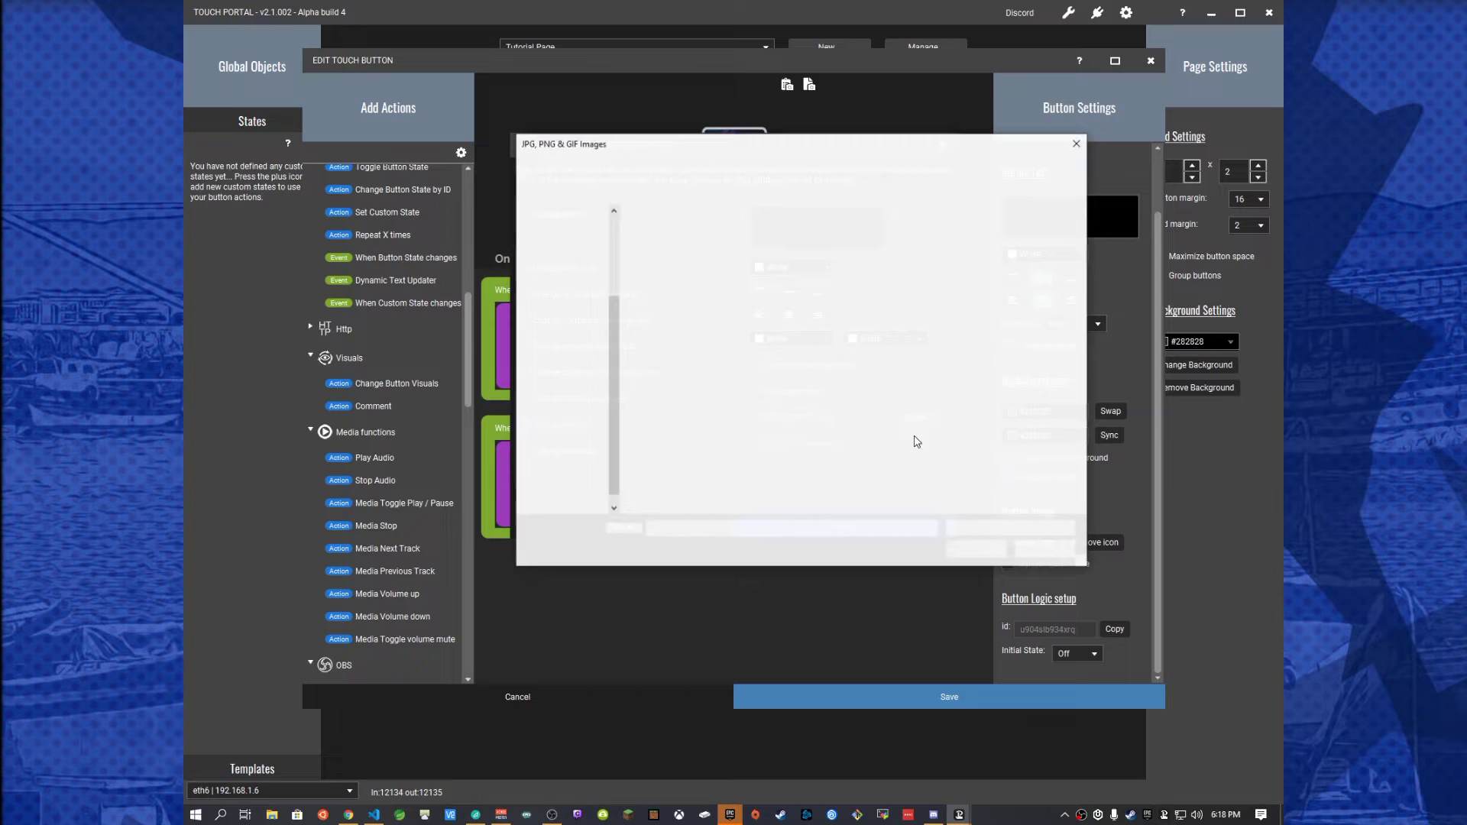
{"action": "key", "text": "Escape"}
{"action": "left_click", "coordinate": [935, 456]}
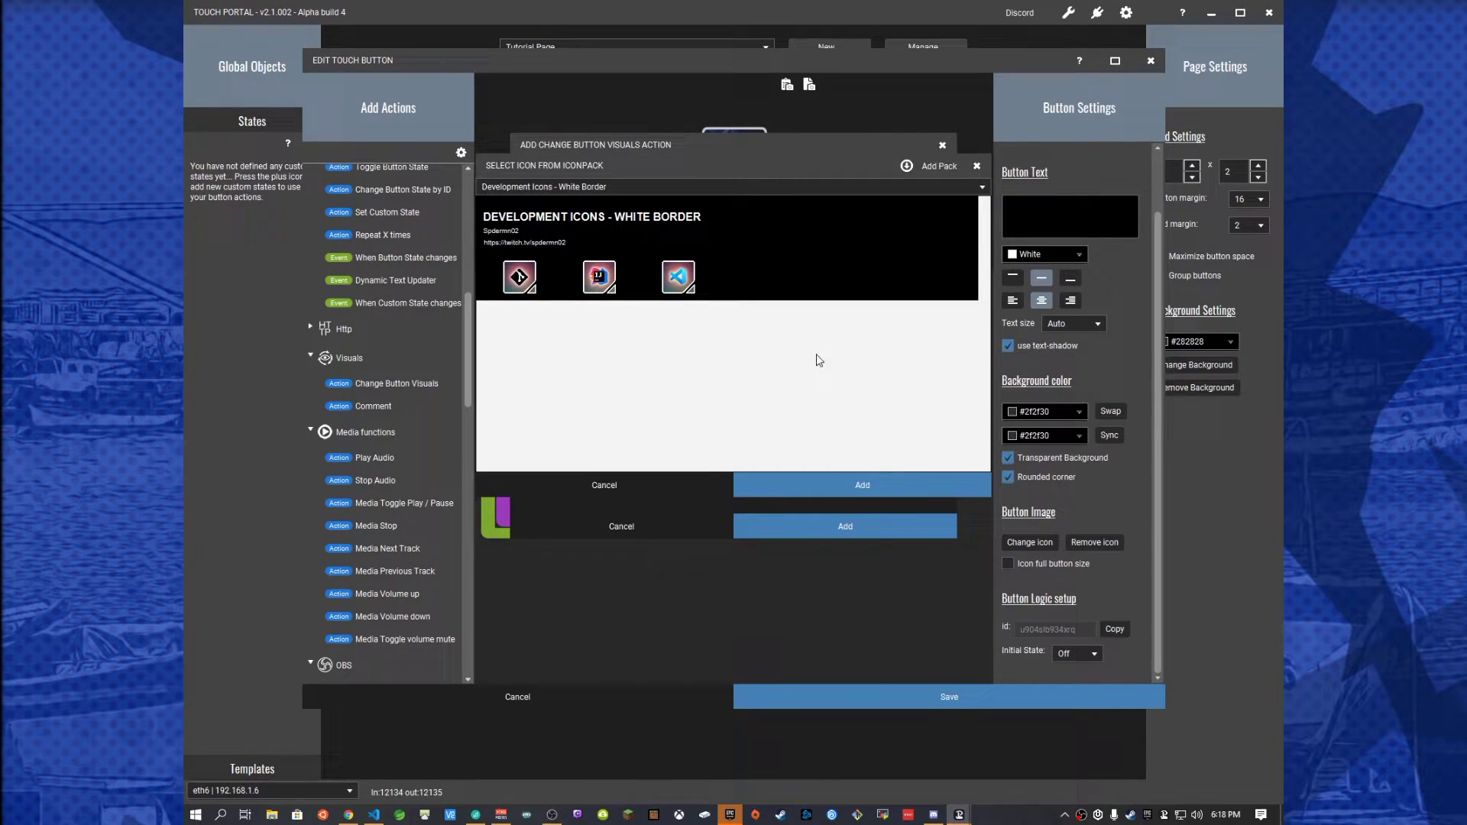
{"action": "left_click", "coordinate": [628, 186]}
{"action": "left_click", "coordinate": [562, 299]}
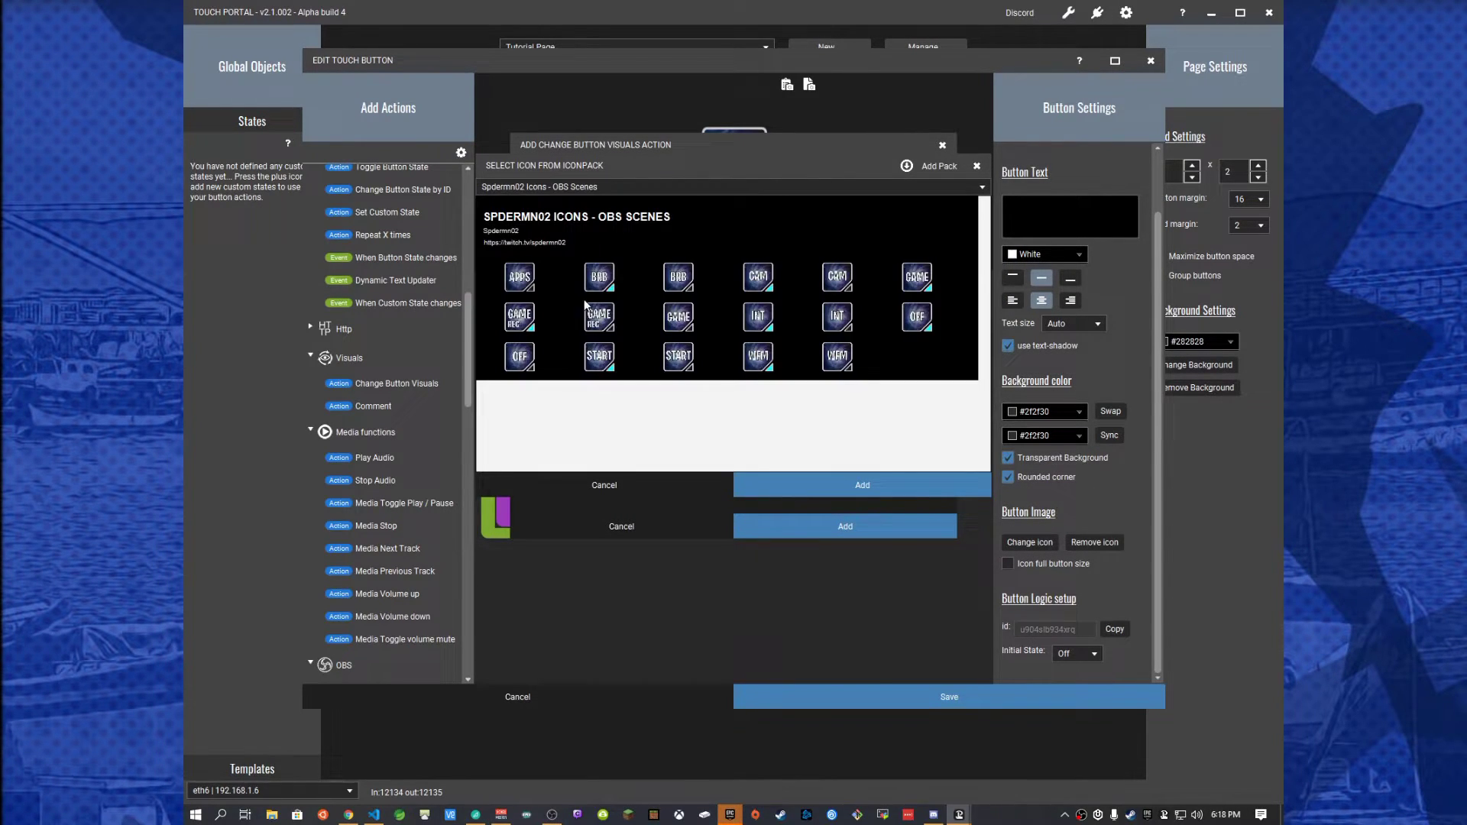
{"action": "left_click", "coordinate": [672, 351]}
{"action": "left_click", "coordinate": [822, 493]}
{"action": "left_click", "coordinate": [856, 525]}
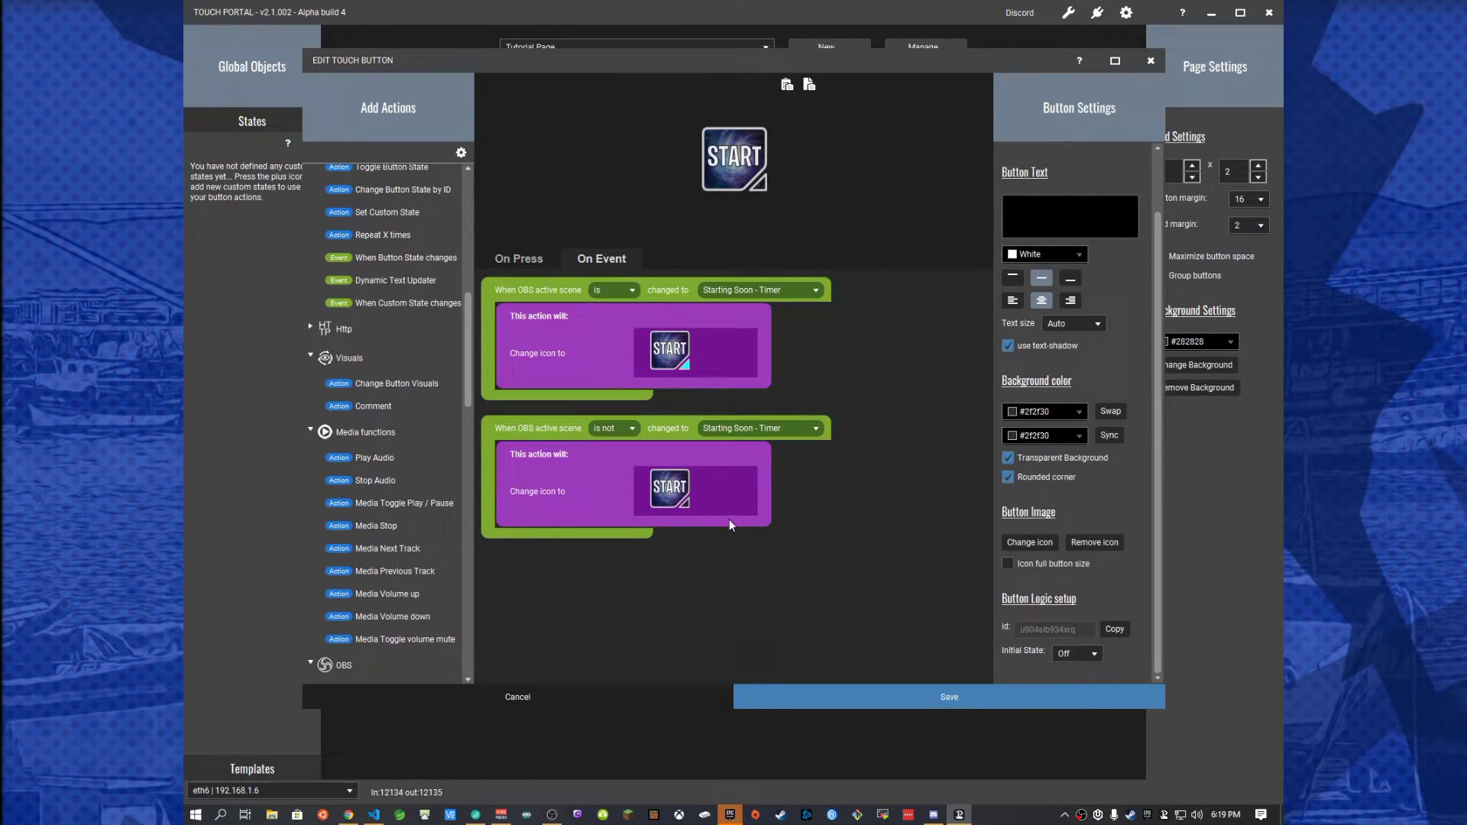
{"action": "left_click", "coordinate": [934, 697]}
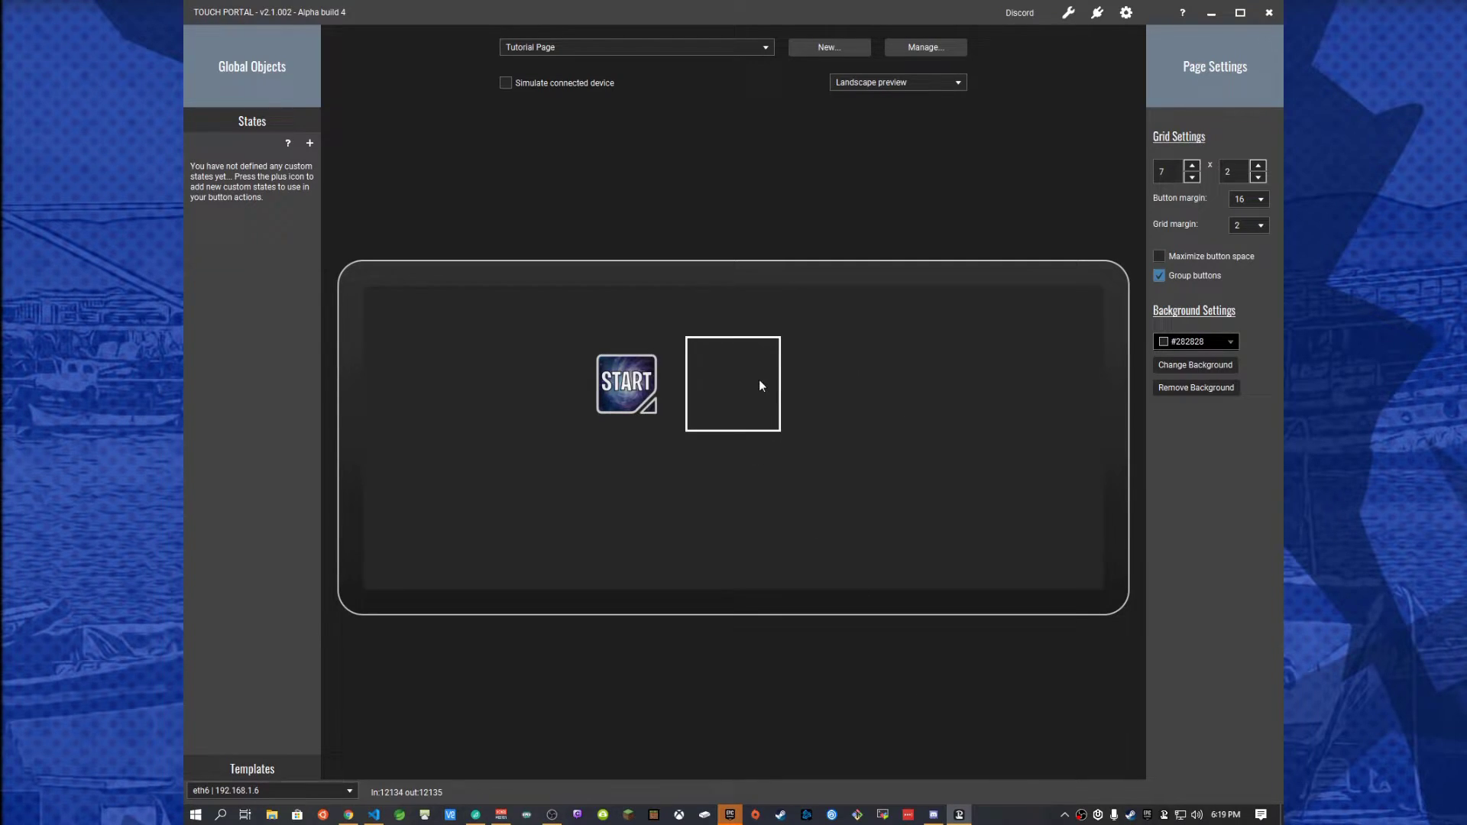
Step: Set up the empty cell beside START with a Go To Page action targeting BRB
{"action": "left_click", "coordinate": [759, 379]}
{"action": "left_click_drag", "start_coordinate": [435, 337], "coordinate": [550, 290]}
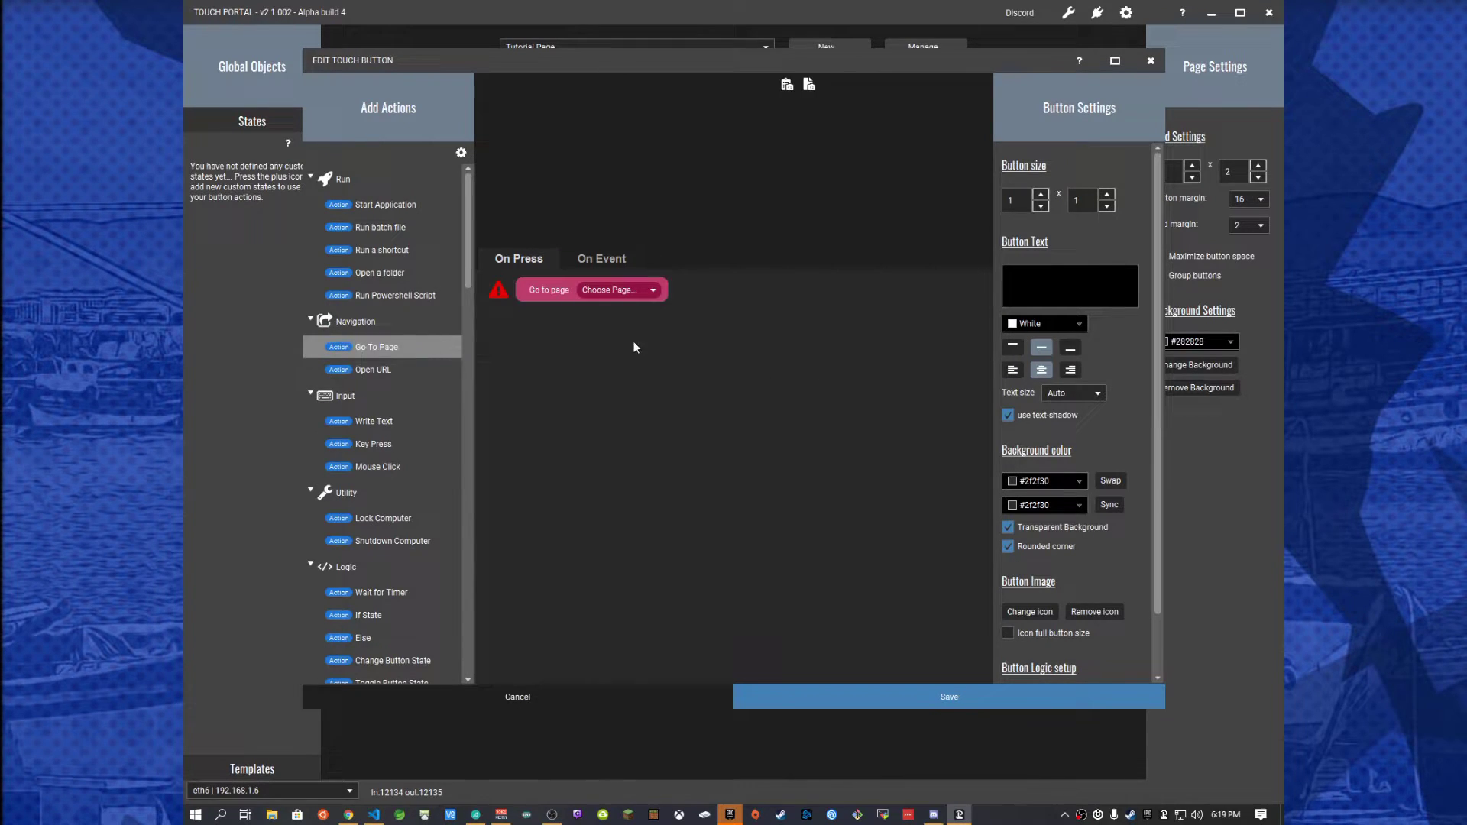
{"action": "left_click", "coordinate": [641, 290]}
{"action": "left_click", "coordinate": [598, 354]}
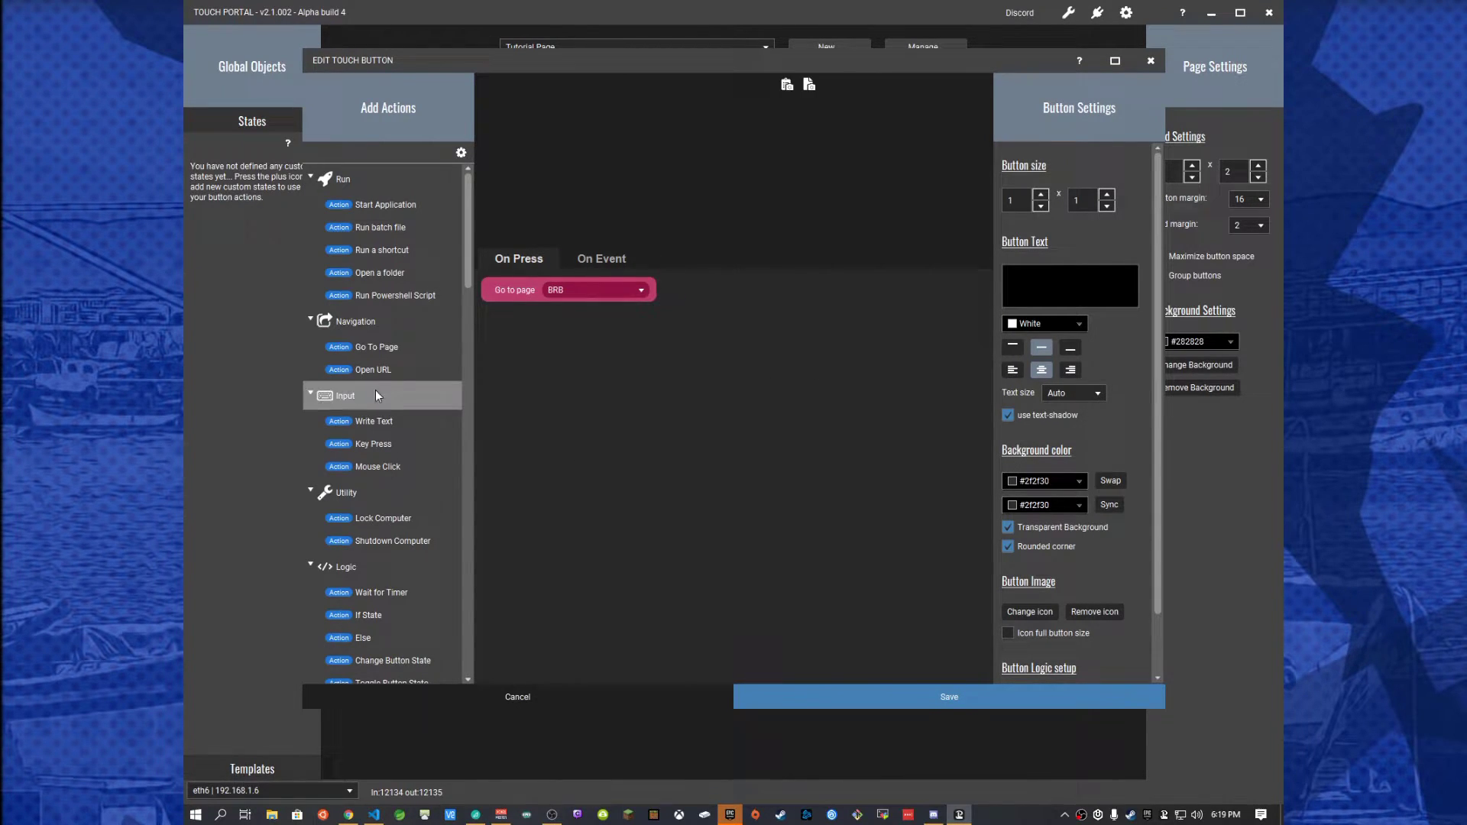
{"action": "scroll", "coordinate": [419, 466], "scroll_direction": "down", "scroll_amount": 5}
{"action": "scroll", "coordinate": [424, 533], "scroll_direction": "down", "scroll_amount": 5}
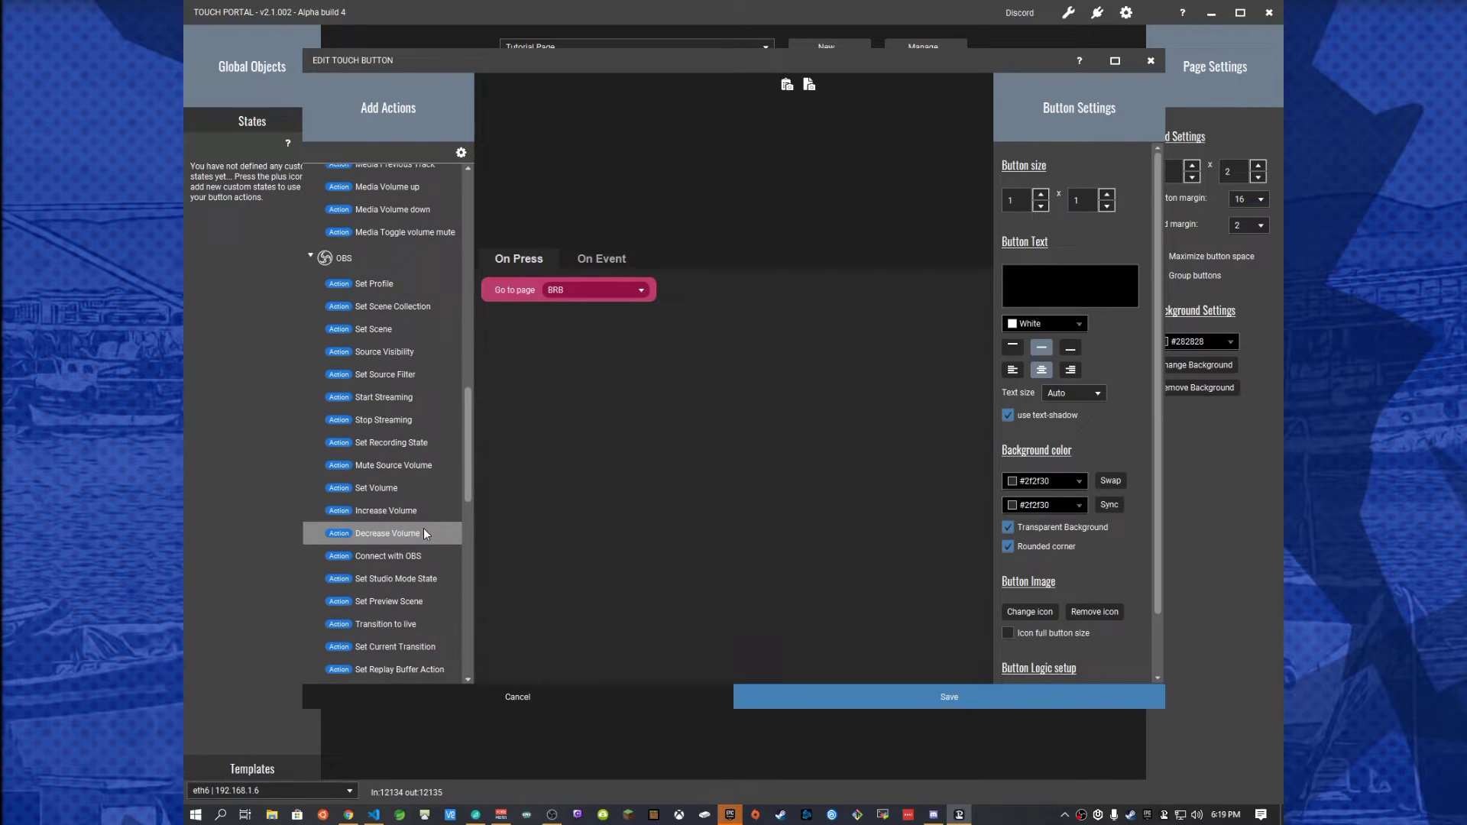
Step: Add an OBS Set Scene action for Be Right Back, ordered before the page change
{"action": "left_click_drag", "start_coordinate": [409, 339], "coordinate": [658, 346]}
{"action": "left_click", "coordinate": [663, 317]}
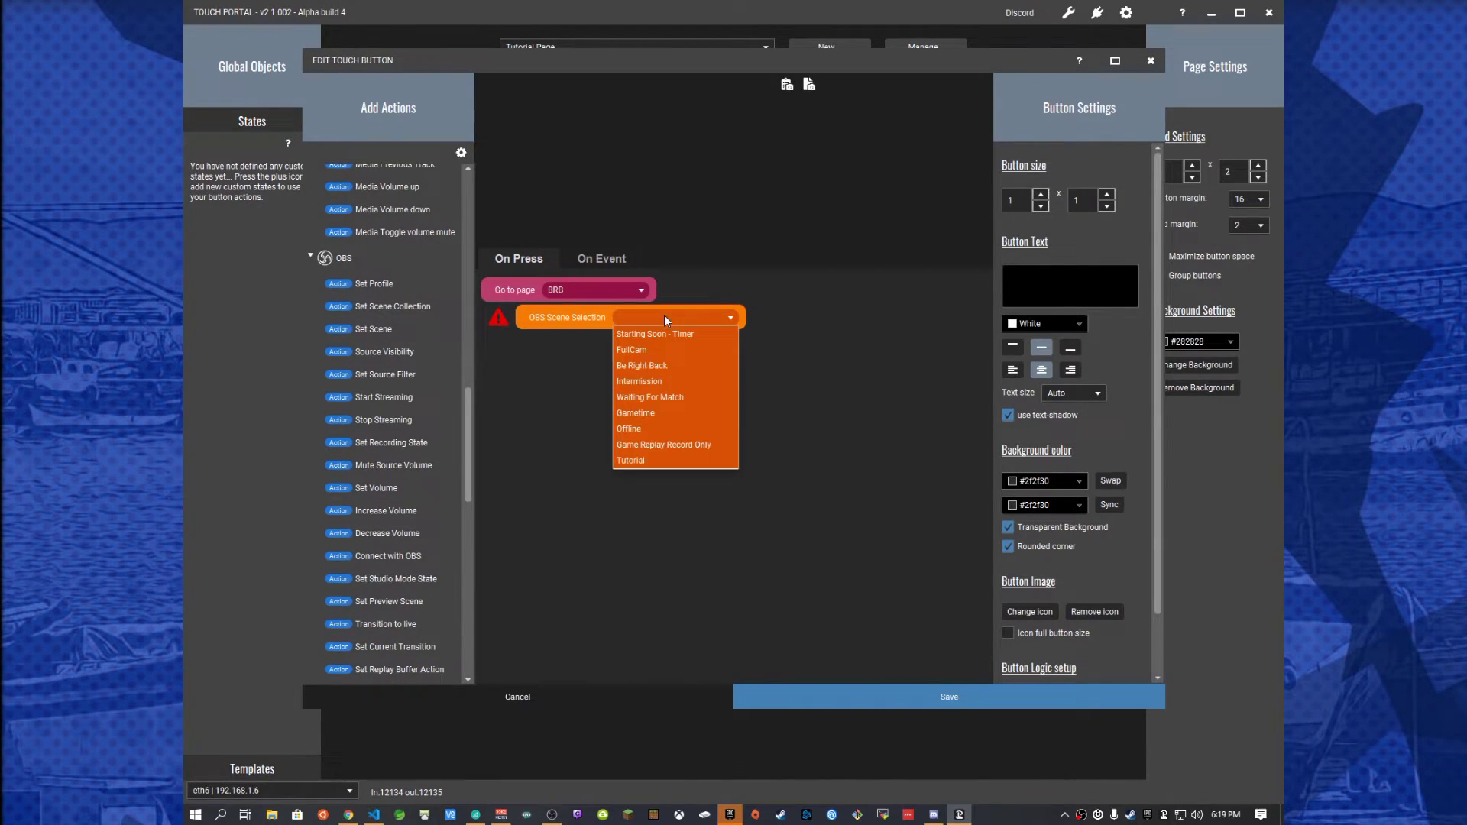
{"action": "left_click", "coordinate": [644, 367]}
{"action": "left_click_drag", "start_coordinate": [535, 317], "coordinate": [534, 279]}
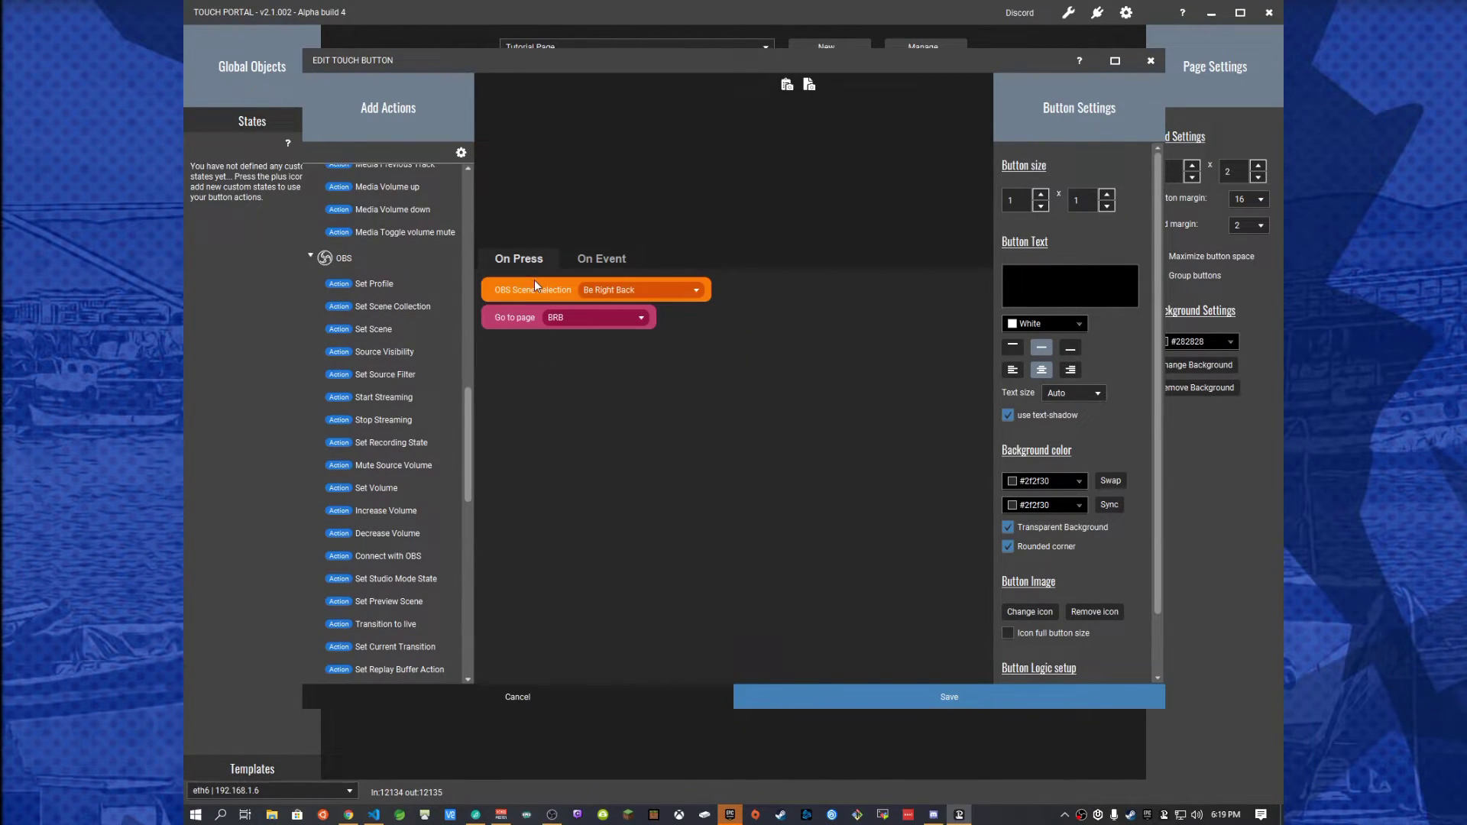
Step: Add an OBS scene-change event for when the active scene is Be Right Back
{"action": "left_click", "coordinate": [620, 261]}
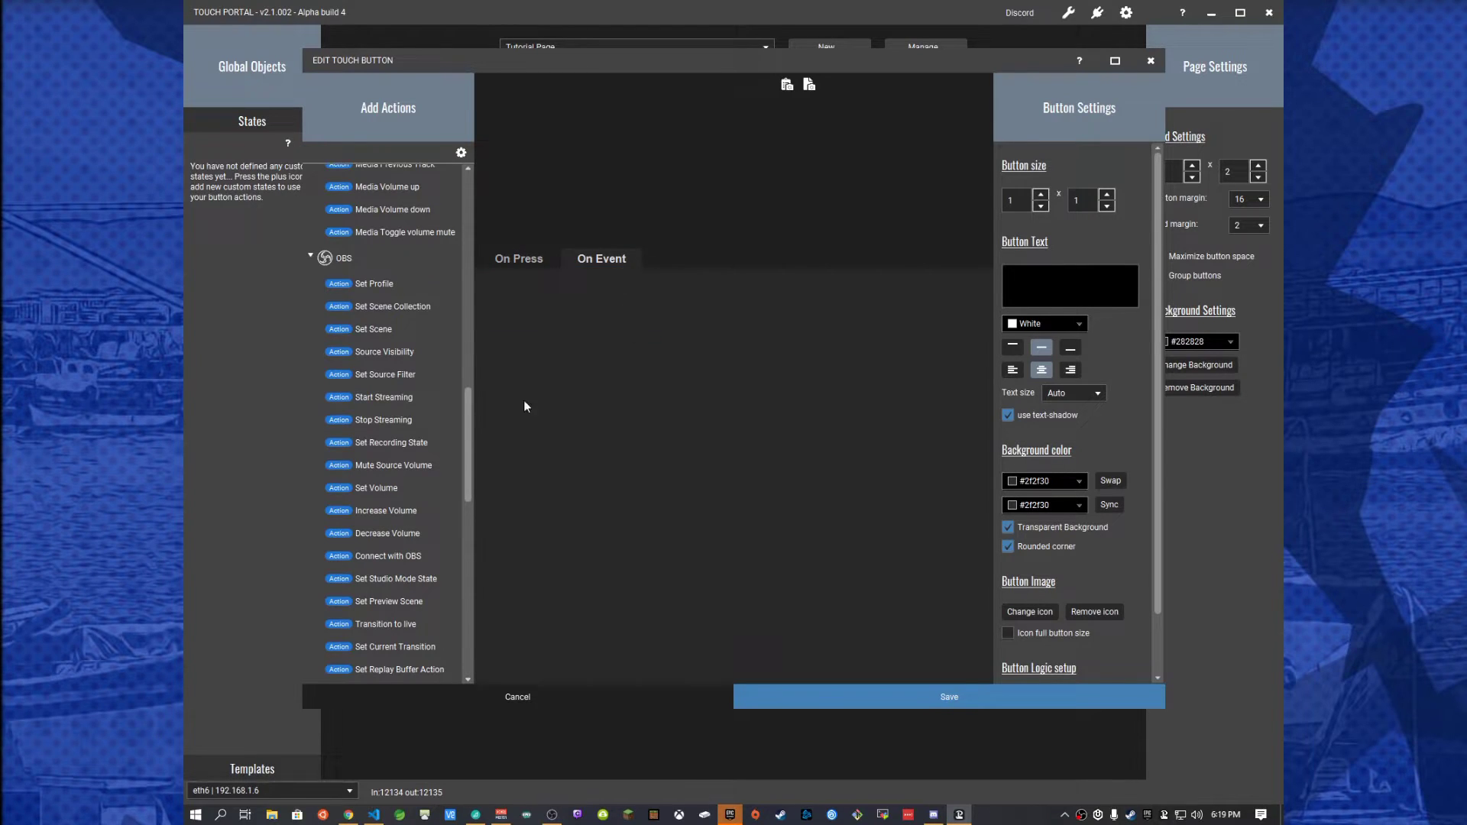
{"action": "scroll", "coordinate": [406, 459], "scroll_direction": "down", "scroll_amount": 5}
{"action": "double_click", "coordinate": [410, 312]}
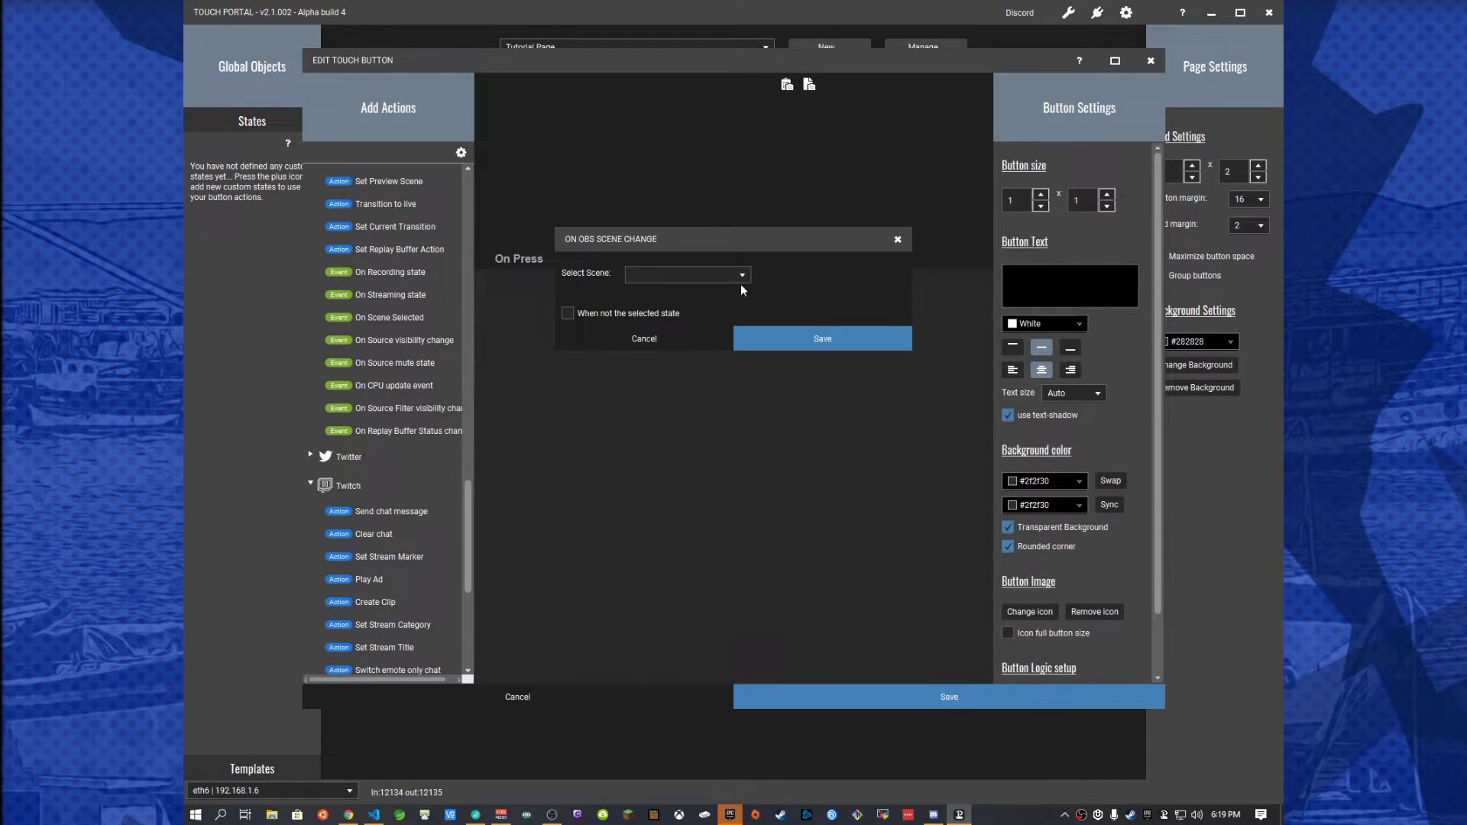
{"action": "left_click", "coordinate": [740, 277]}
{"action": "left_click", "coordinate": [658, 324]}
{"action": "left_click", "coordinate": [824, 339]}
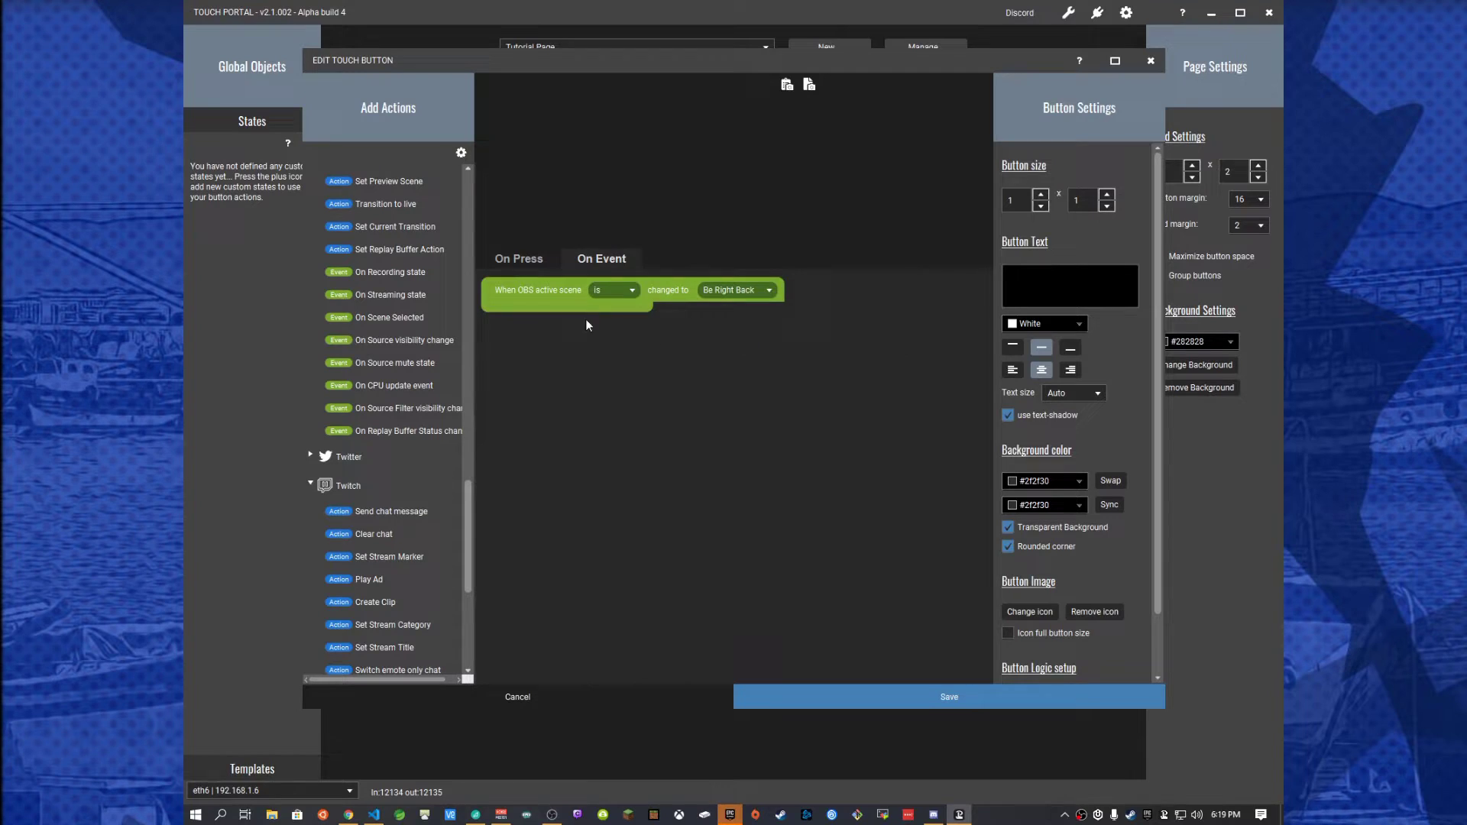
Step: Add a second scene event for when Be Right Back is not the active scene
{"action": "double_click", "coordinate": [392, 316]}
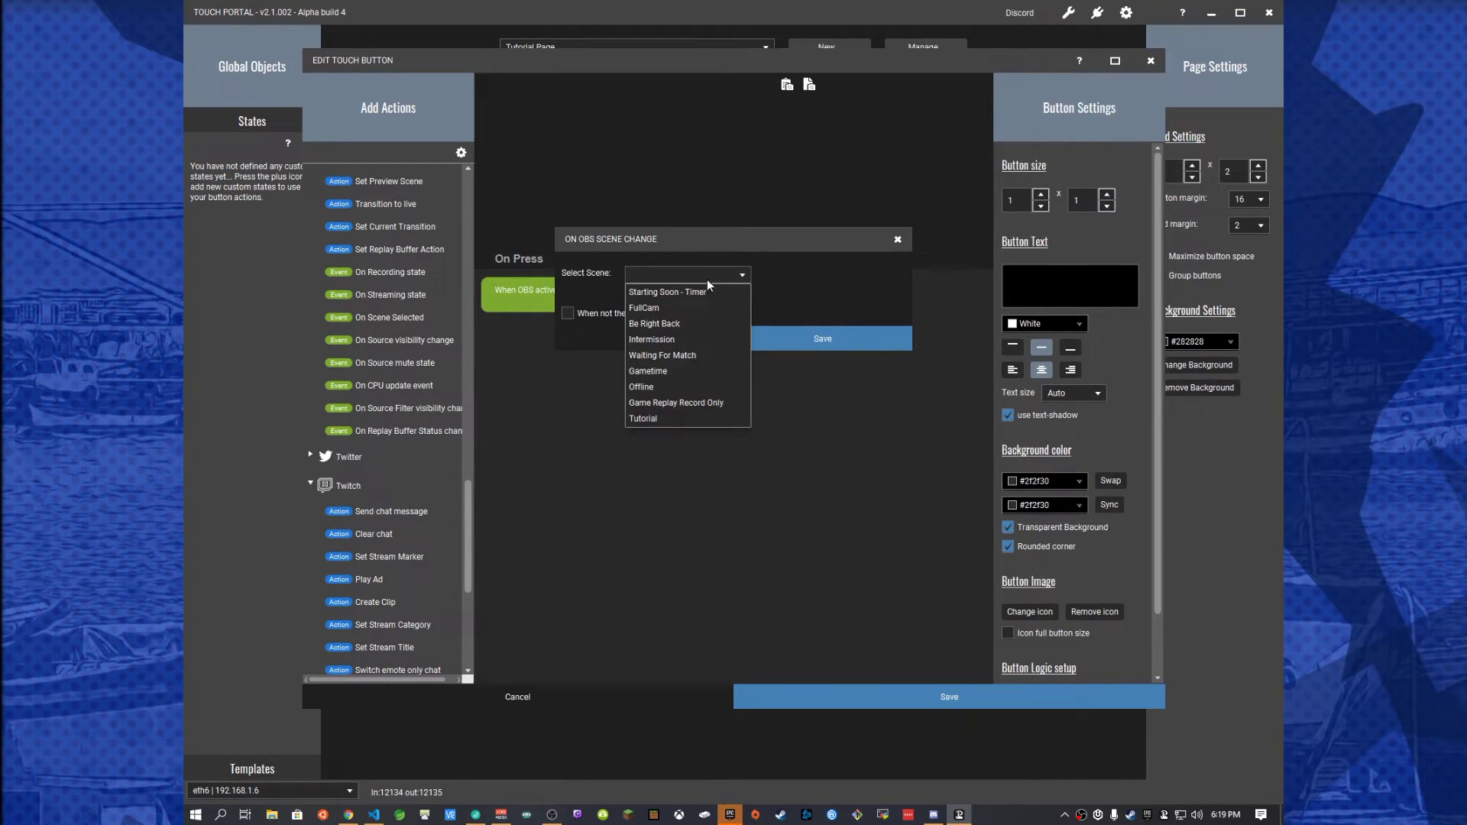
{"action": "left_click", "coordinate": [653, 324]}
{"action": "left_click", "coordinate": [567, 312]}
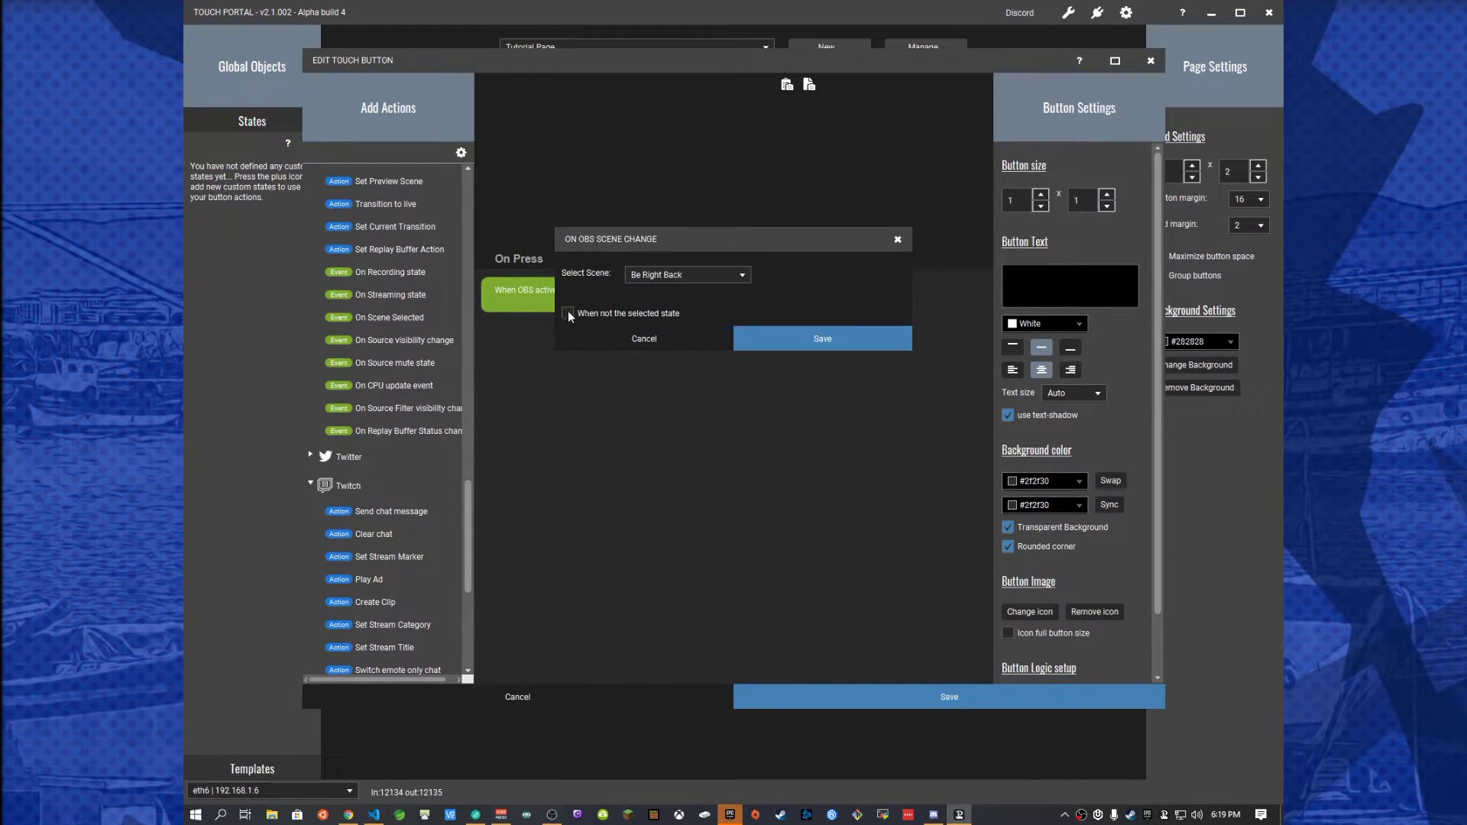
{"action": "left_click", "coordinate": [813, 339]}
{"action": "scroll", "coordinate": [365, 333], "scroll_direction": "up", "scroll_amount": 10}
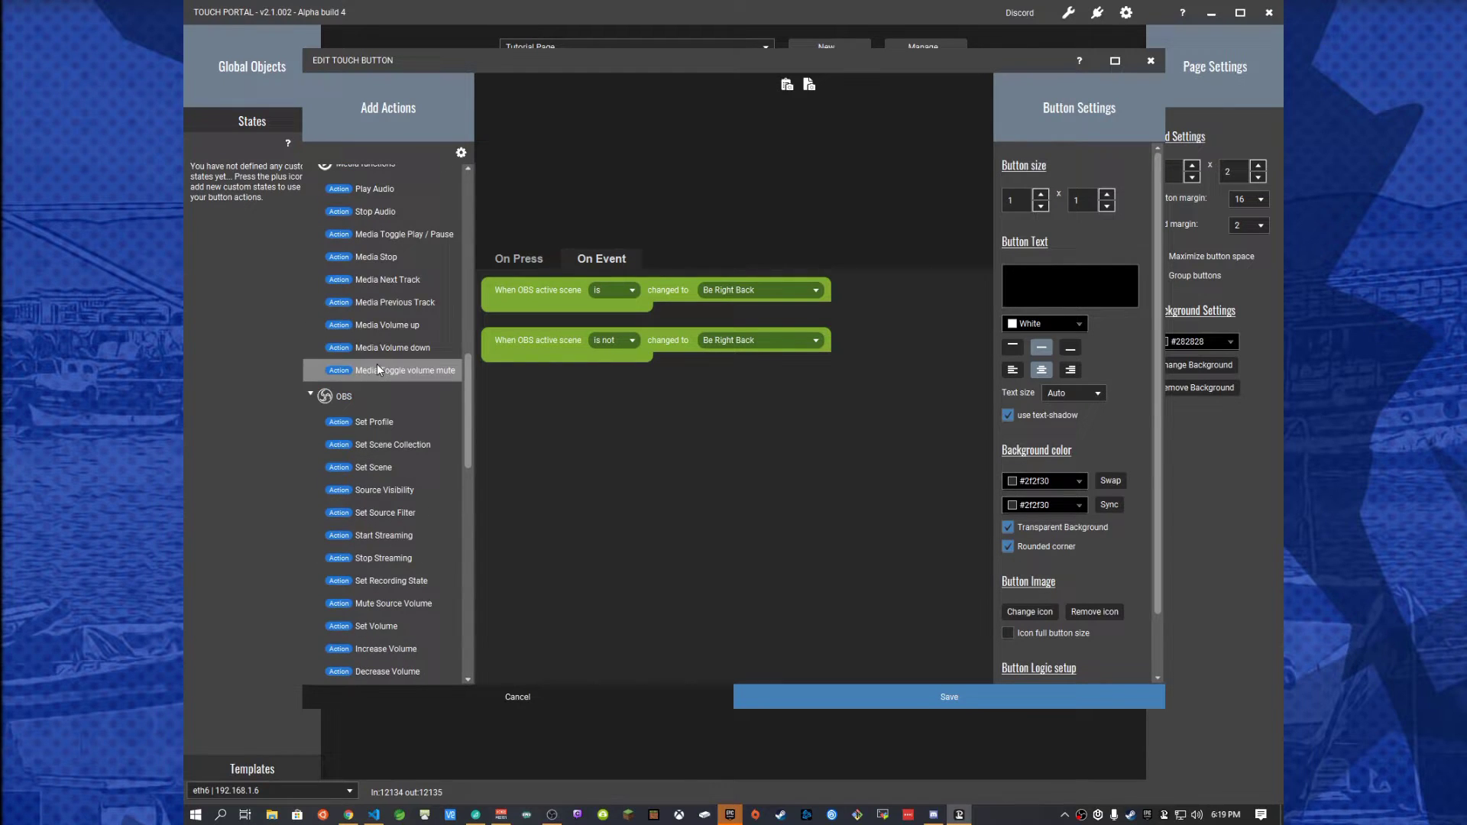
{"action": "scroll", "coordinate": [397, 407], "scroll_direction": "up", "scroll_amount": 3}
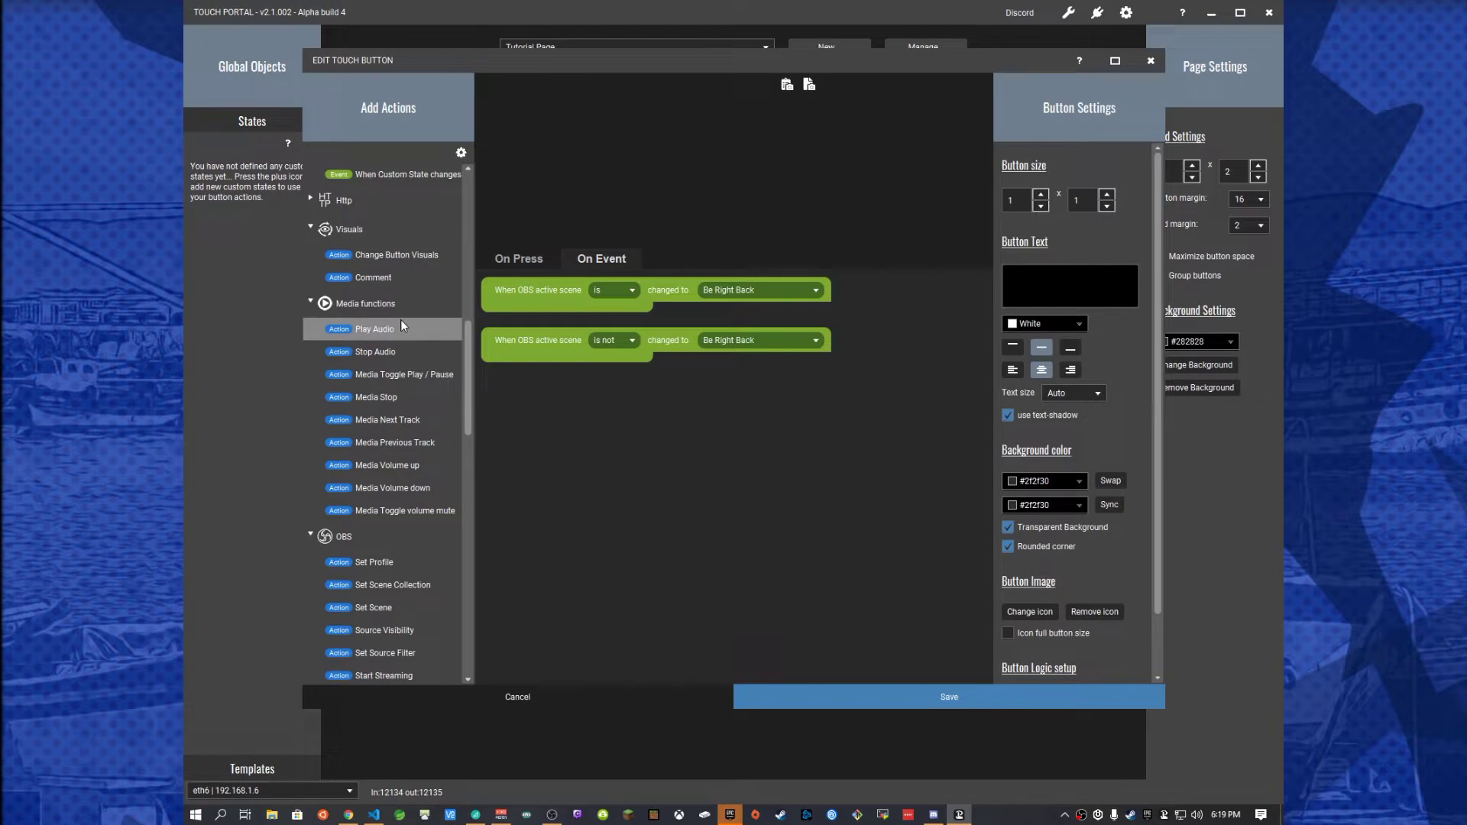
Step: Add a Change Button Visuals action with the first BRB icon to the Be Right Back event
{"action": "left_click_drag", "start_coordinate": [394, 258], "coordinate": [749, 252]}
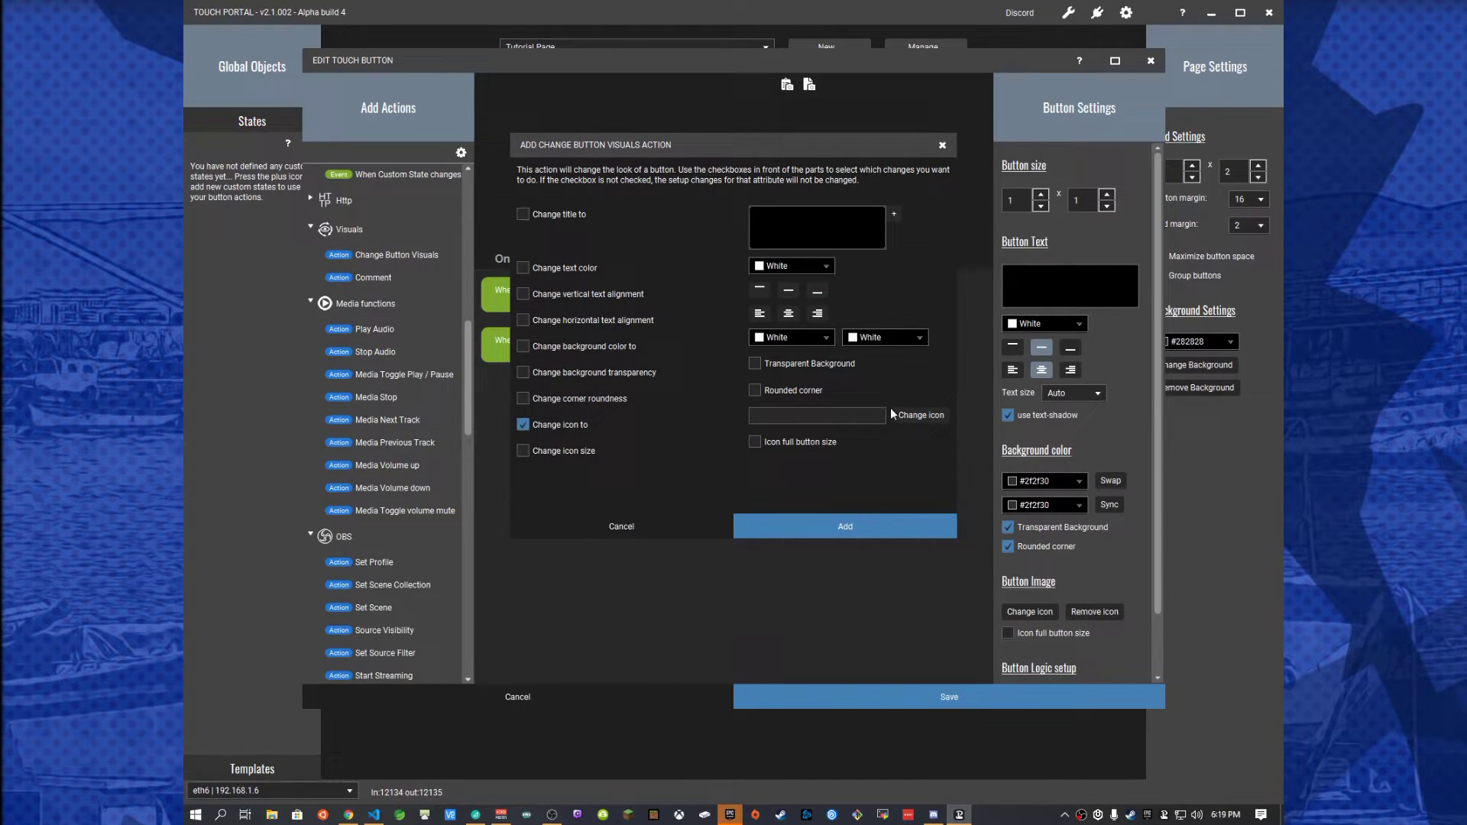
{"action": "left_click", "coordinate": [929, 451]}
{"action": "left_click", "coordinate": [561, 189]}
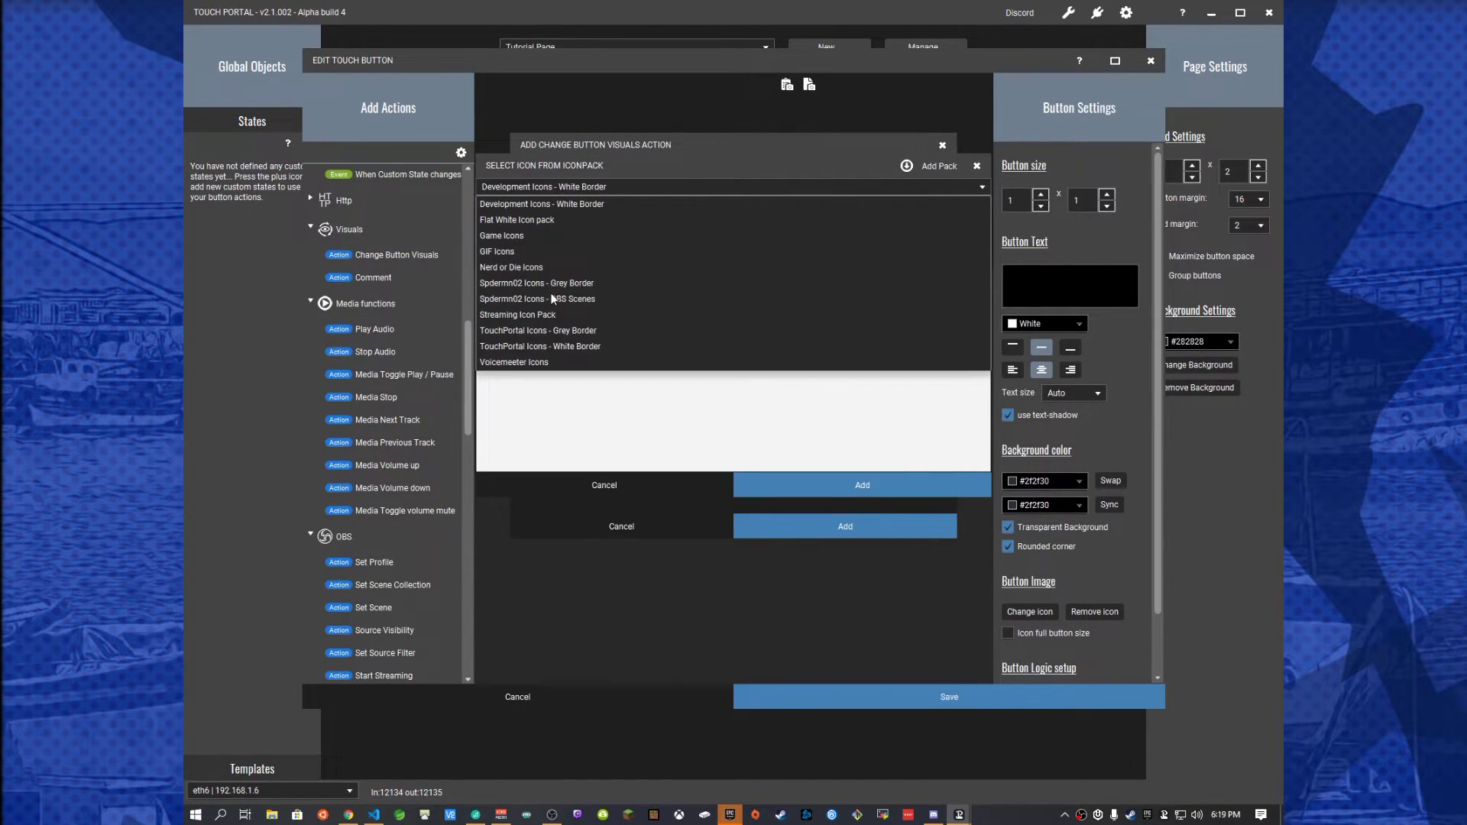
{"action": "left_click", "coordinate": [672, 309]}
{"action": "left_click", "coordinate": [680, 287]}
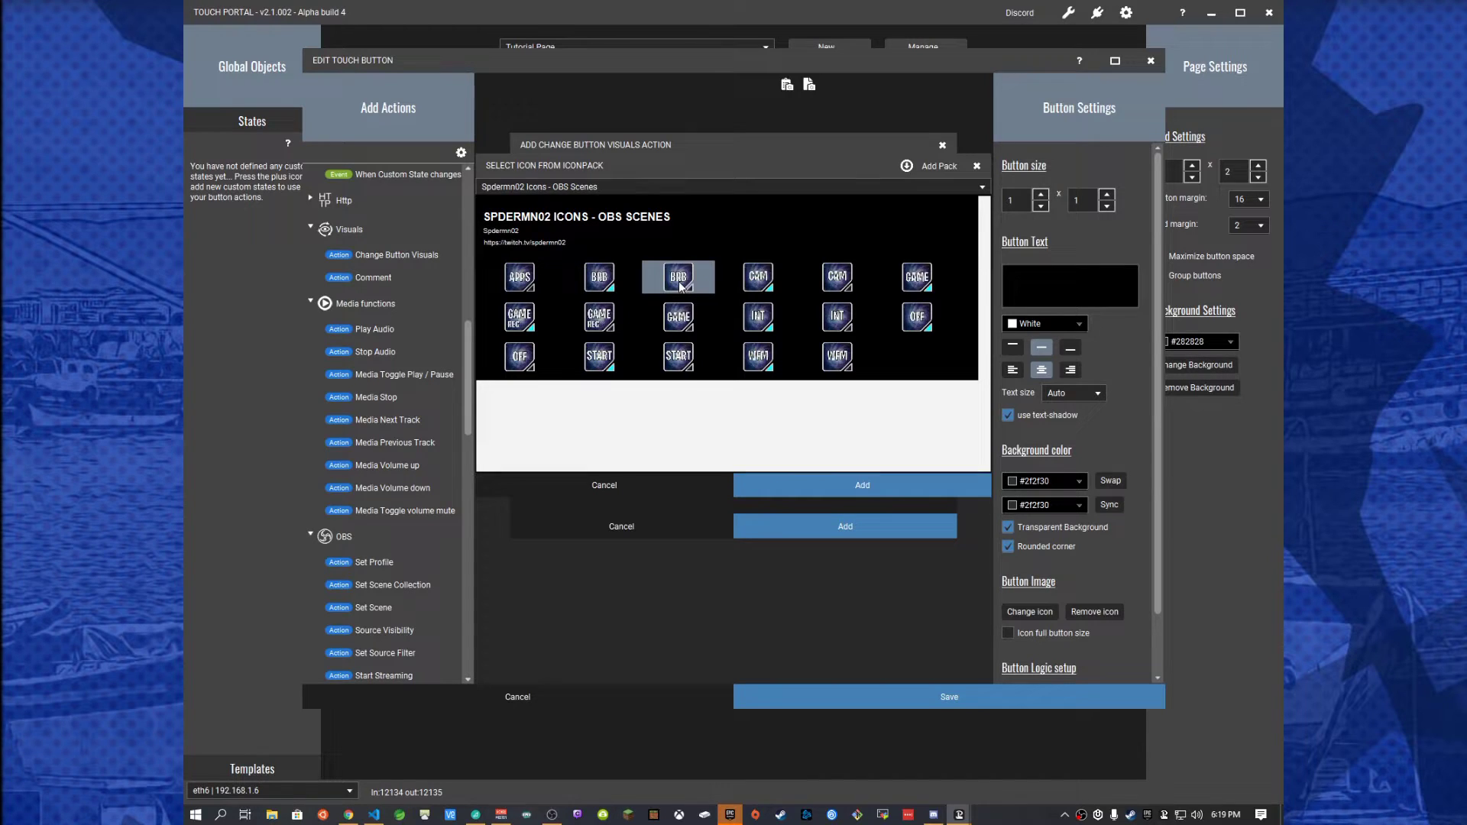
{"action": "left_click", "coordinate": [603, 286]}
{"action": "left_click", "coordinate": [796, 488]}
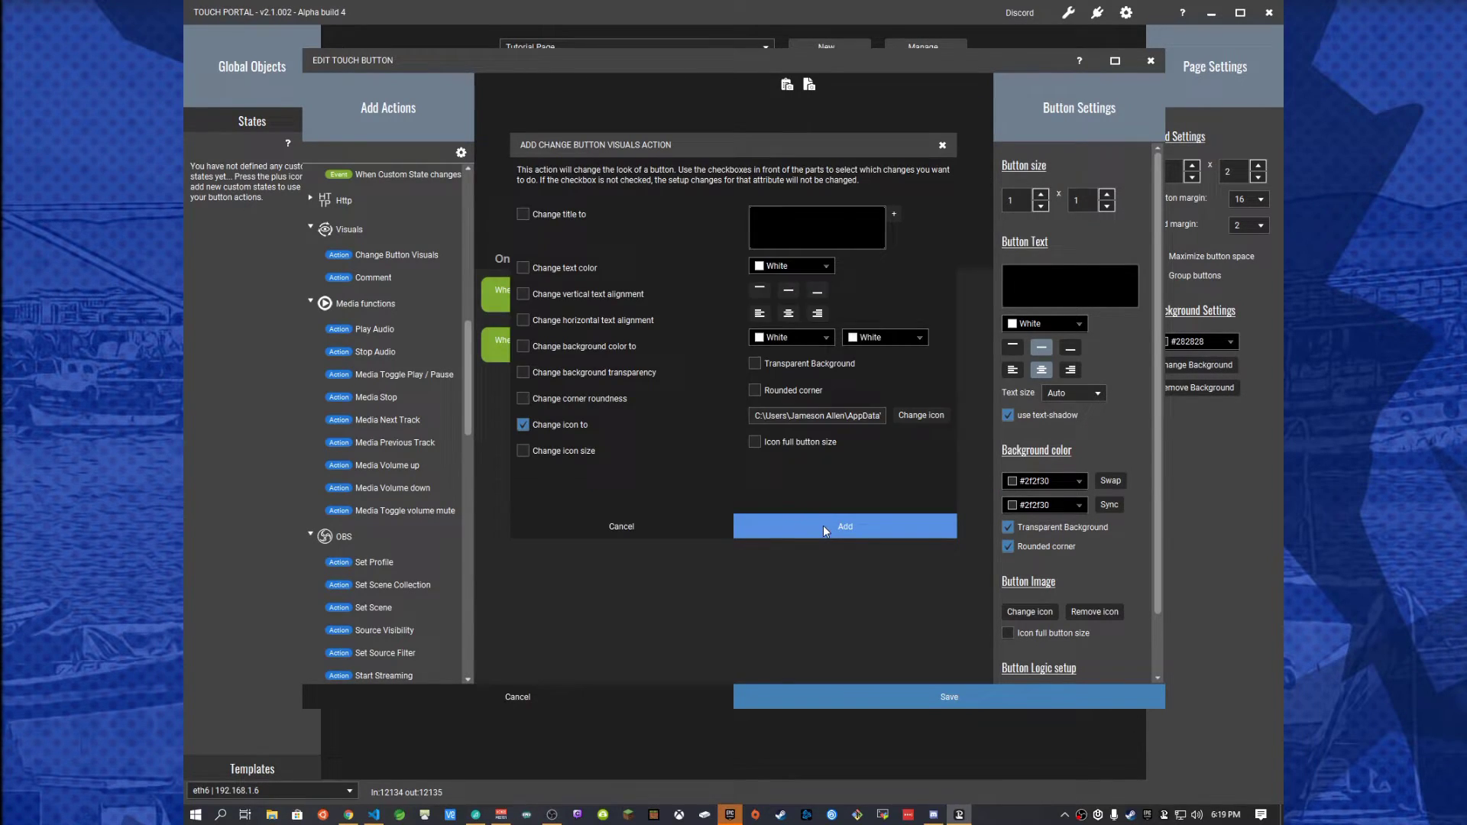
{"action": "left_click", "coordinate": [824, 526]}
{"action": "left_click_drag", "start_coordinate": [596, 403], "coordinate": [595, 353]}
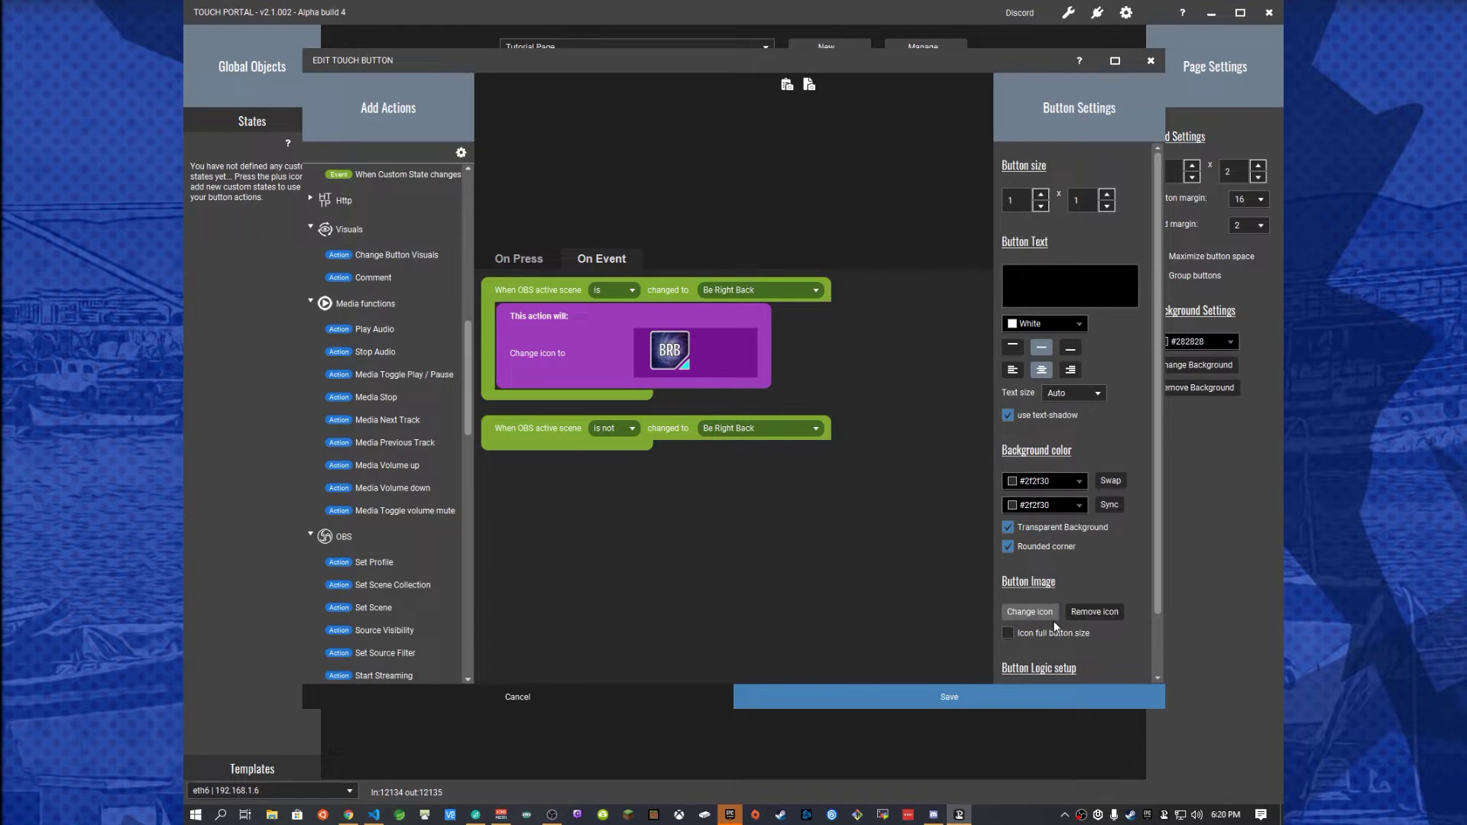
Step: Paste a copy into the not-Be-Right-Back event and switch it to the other BRB icon
{"action": "left_click", "coordinate": [597, 374]}
{"action": "left_click_drag", "start_coordinate": [591, 433], "coordinate": [601, 516]}
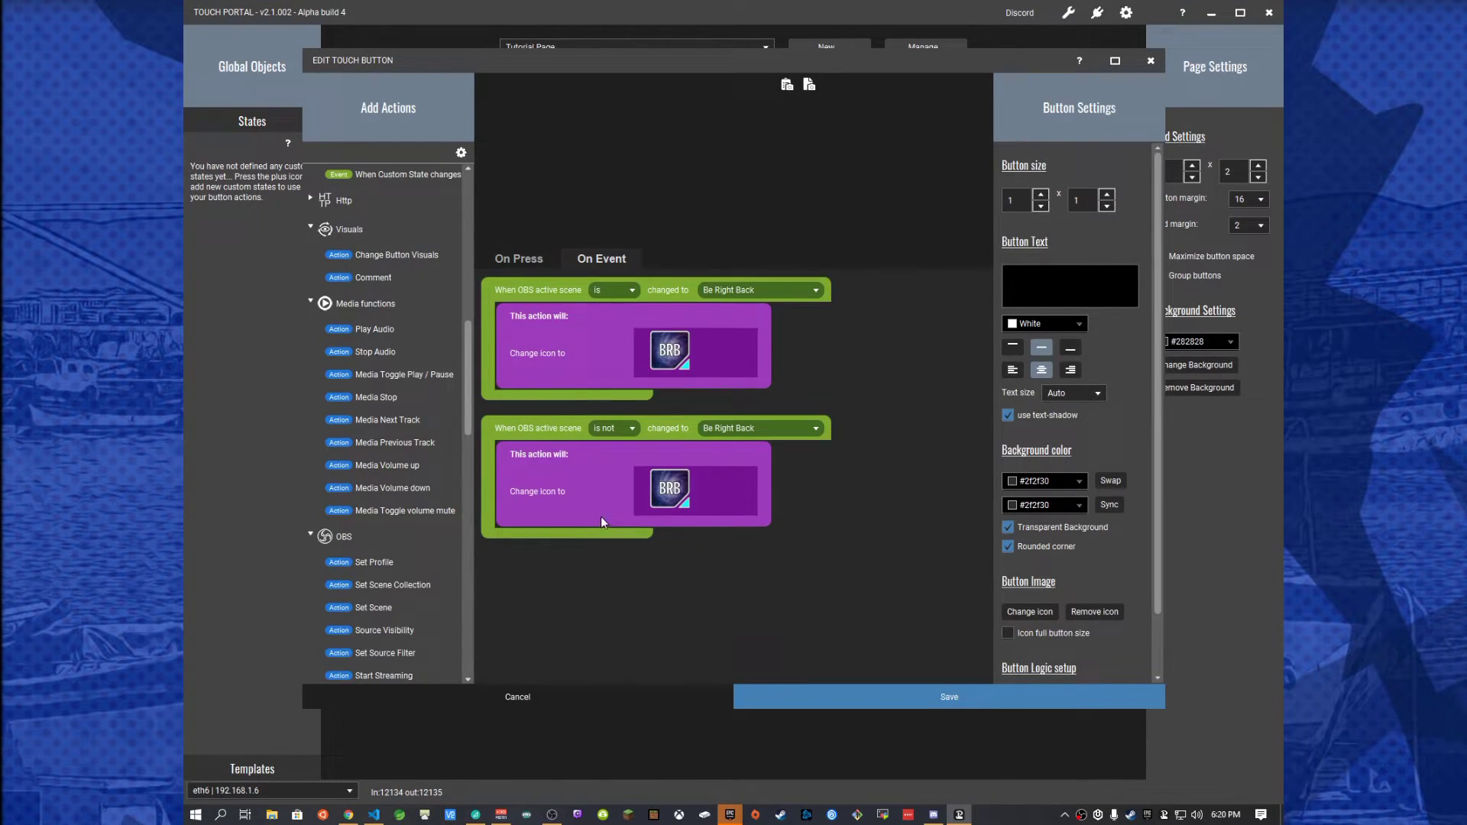
{"action": "double_click", "coordinate": [596, 483]}
{"action": "left_click", "coordinate": [921, 416]}
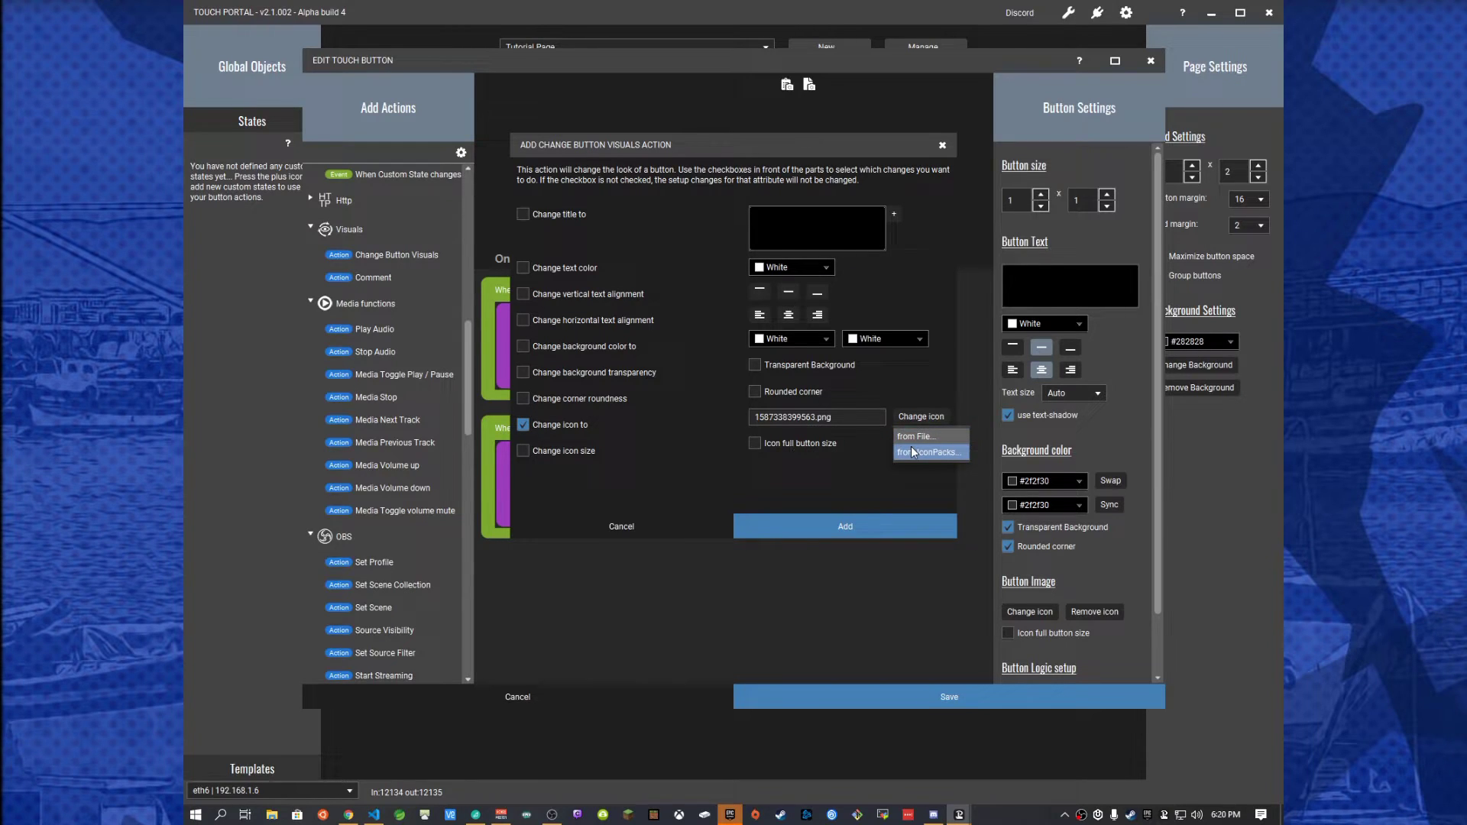
{"action": "left_click", "coordinate": [910, 450]}
{"action": "left_click", "coordinate": [633, 189]}
{"action": "left_click", "coordinate": [539, 320]}
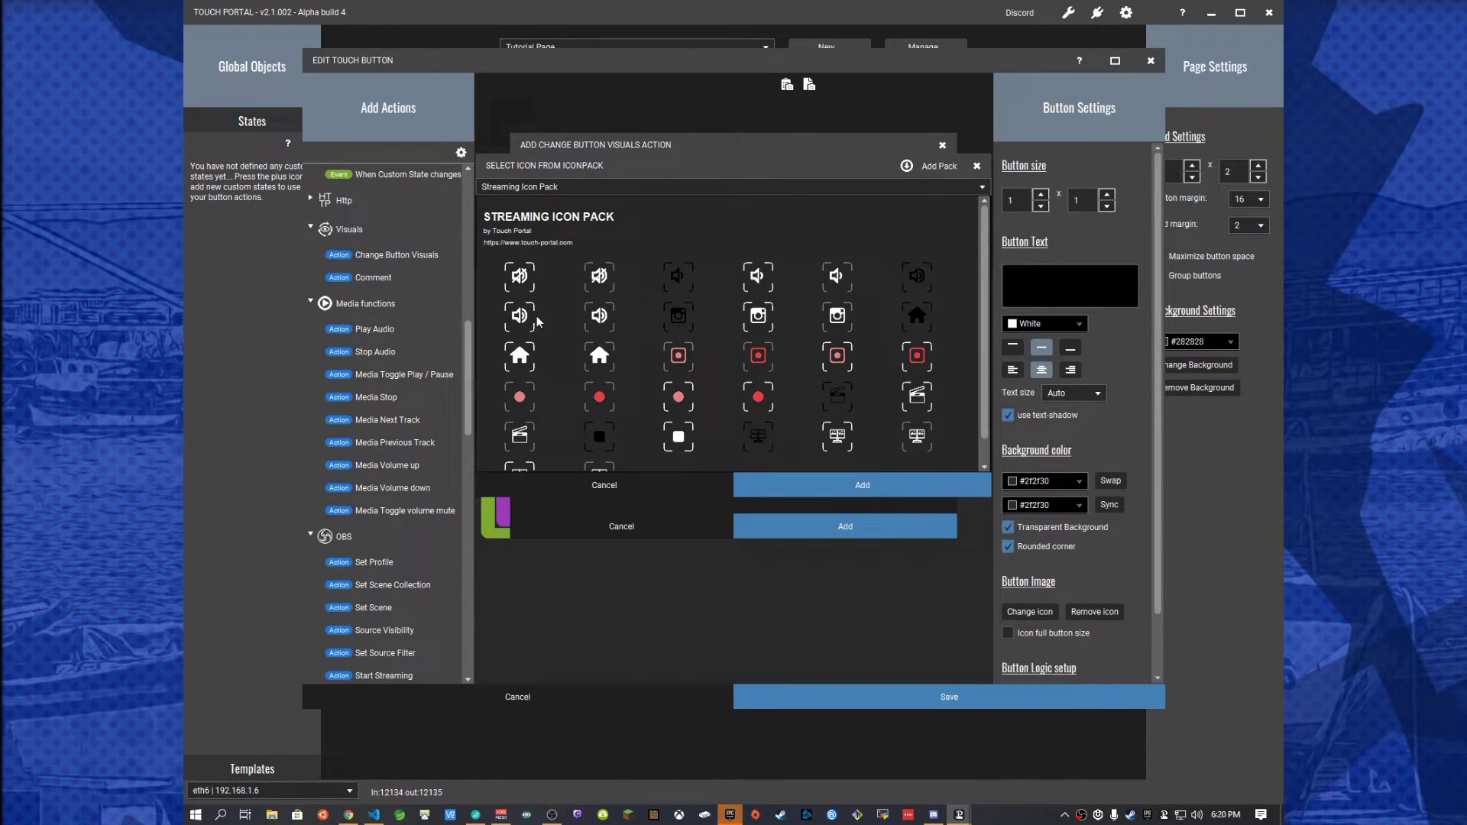
{"action": "left_click", "coordinate": [573, 190]}
{"action": "left_click", "coordinate": [519, 300]}
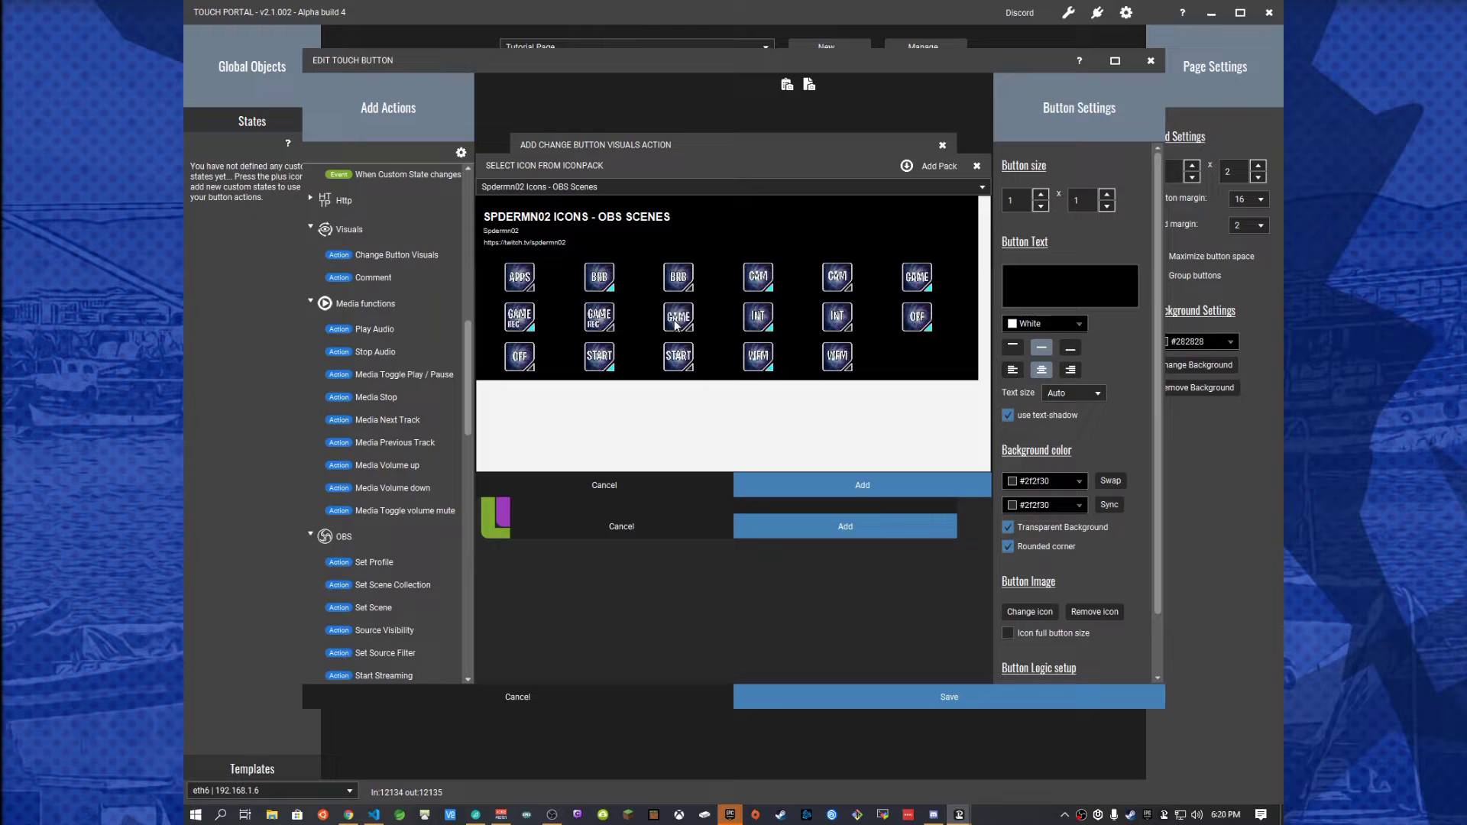
{"action": "left_click", "coordinate": [677, 279]}
{"action": "left_click", "coordinate": [815, 486]}
{"action": "left_click", "coordinate": [841, 525]}
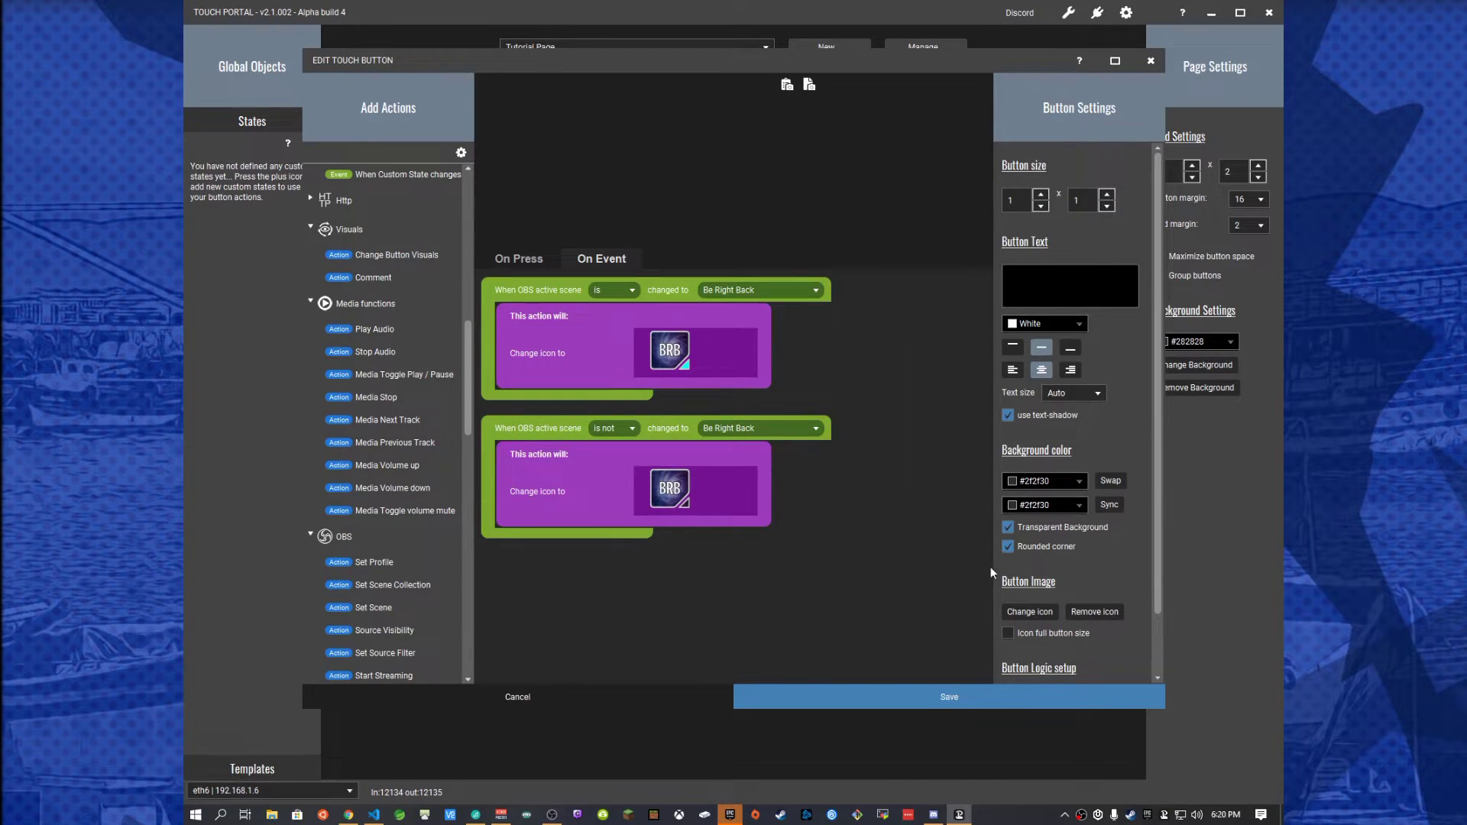
Step: Set the button's default icon to BRB from the Spdermn02 Icons - OBS Scenes pack
{"action": "left_click", "coordinate": [1028, 611]}
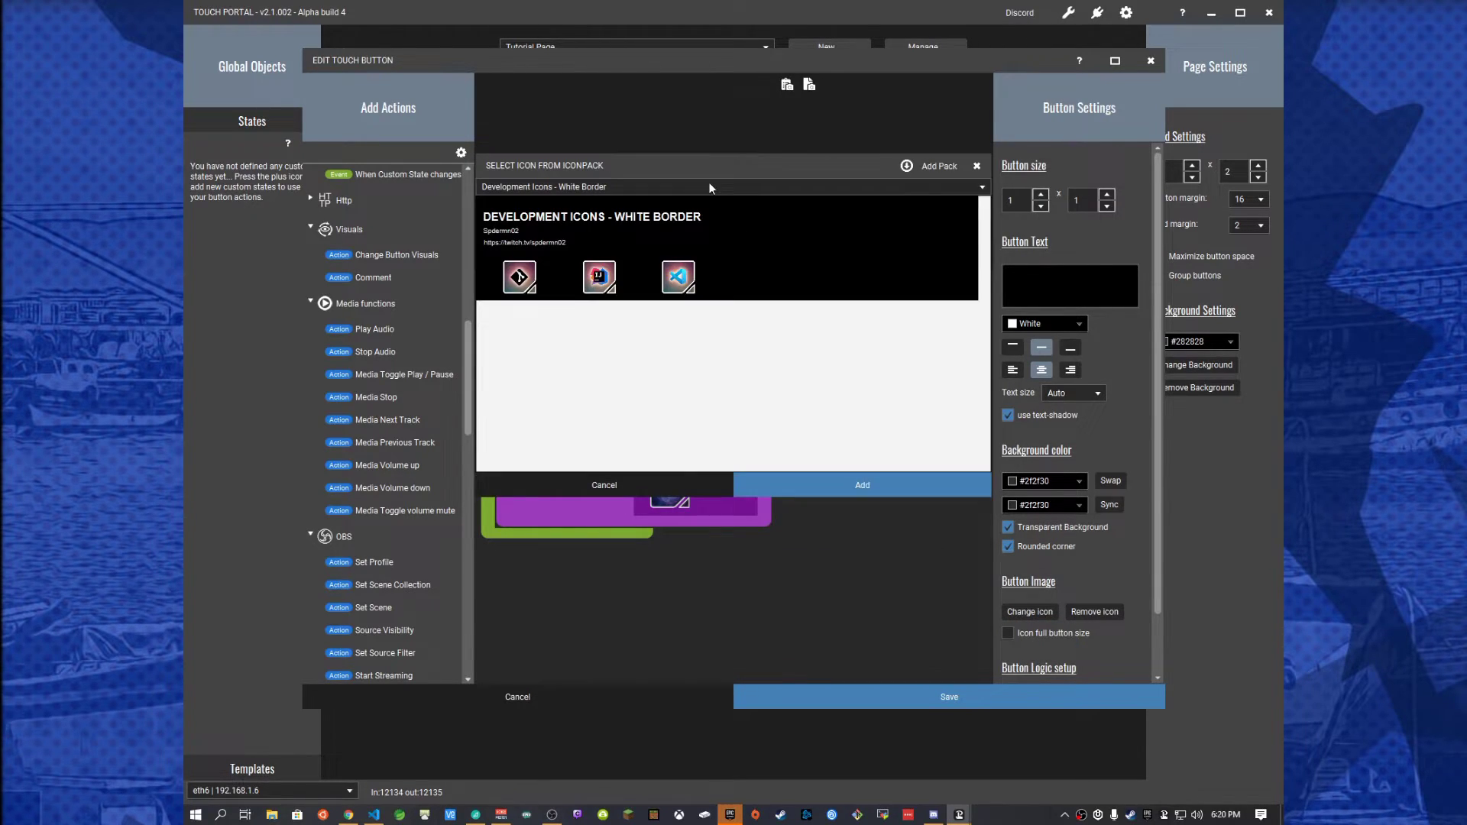
{"action": "left_click", "coordinate": [711, 188]}
{"action": "left_click", "coordinate": [525, 299]}
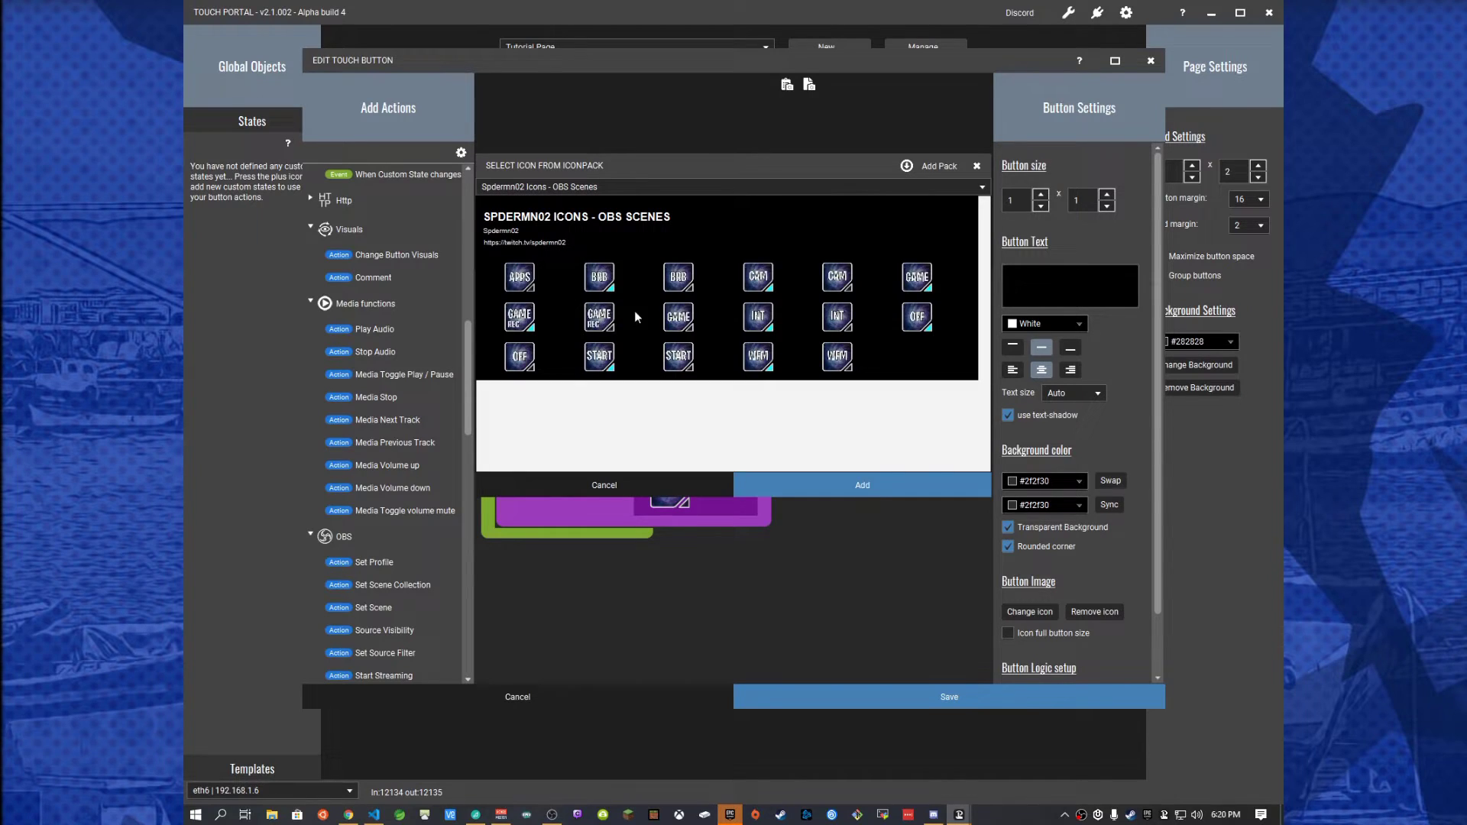
{"action": "left_click", "coordinate": [678, 277]}
{"action": "left_click", "coordinate": [846, 489]}
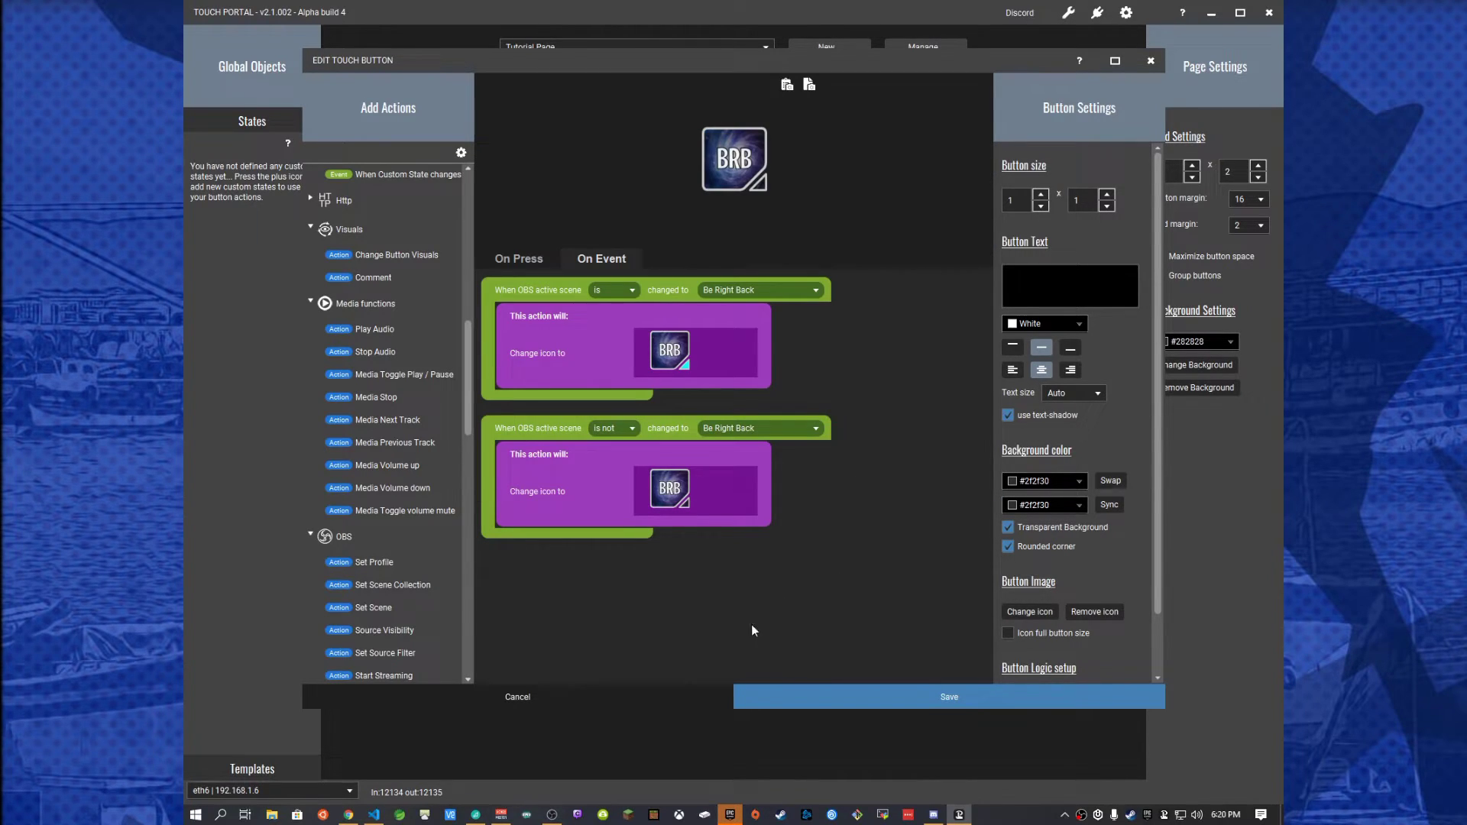
Step: Save the BRB button, then give the third slot a Go To Page action targeting Stream Ending!!!
{"action": "left_click", "coordinate": [933, 696]}
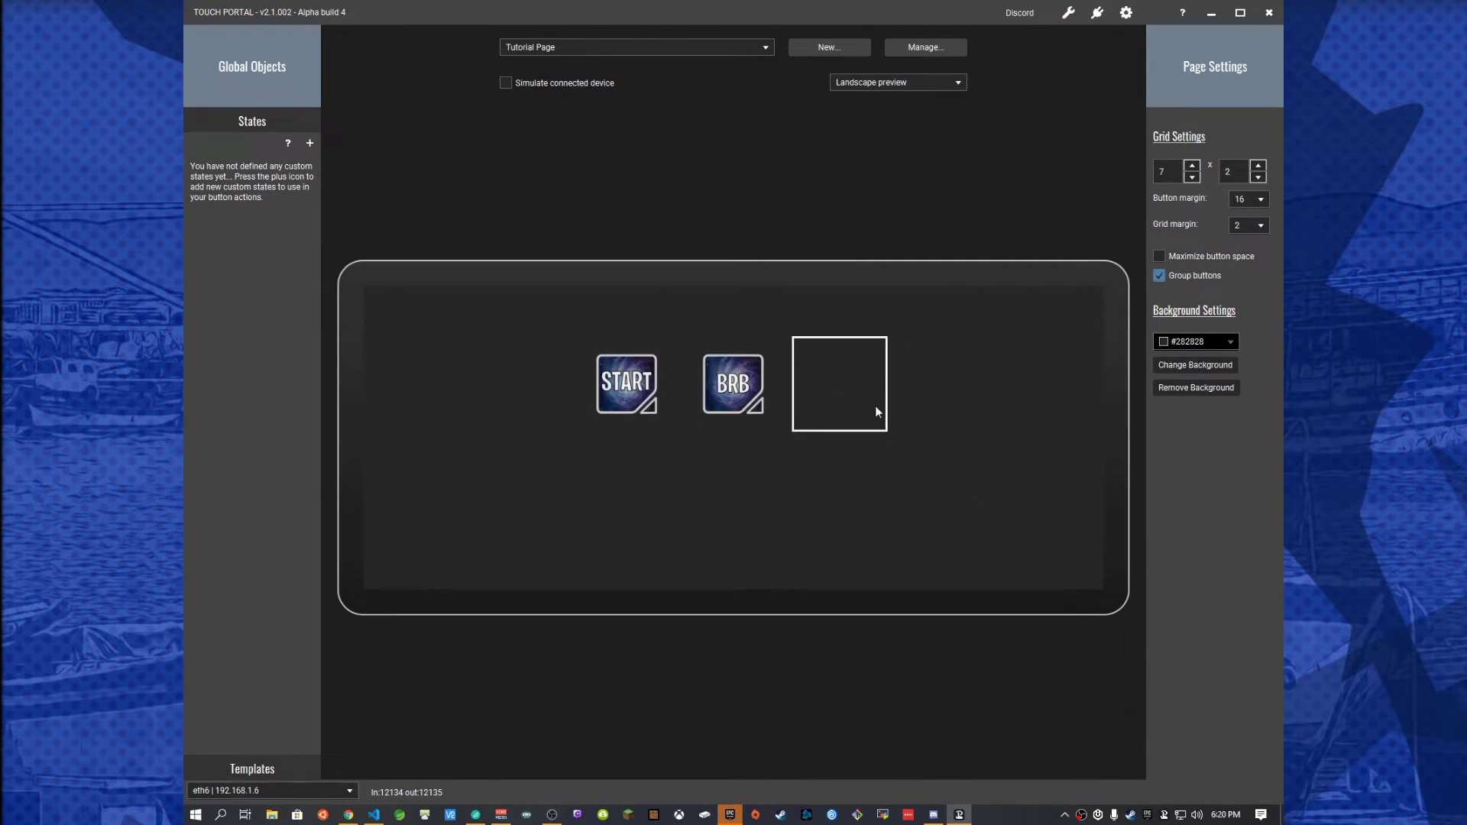
{"action": "left_click", "coordinate": [870, 406]}
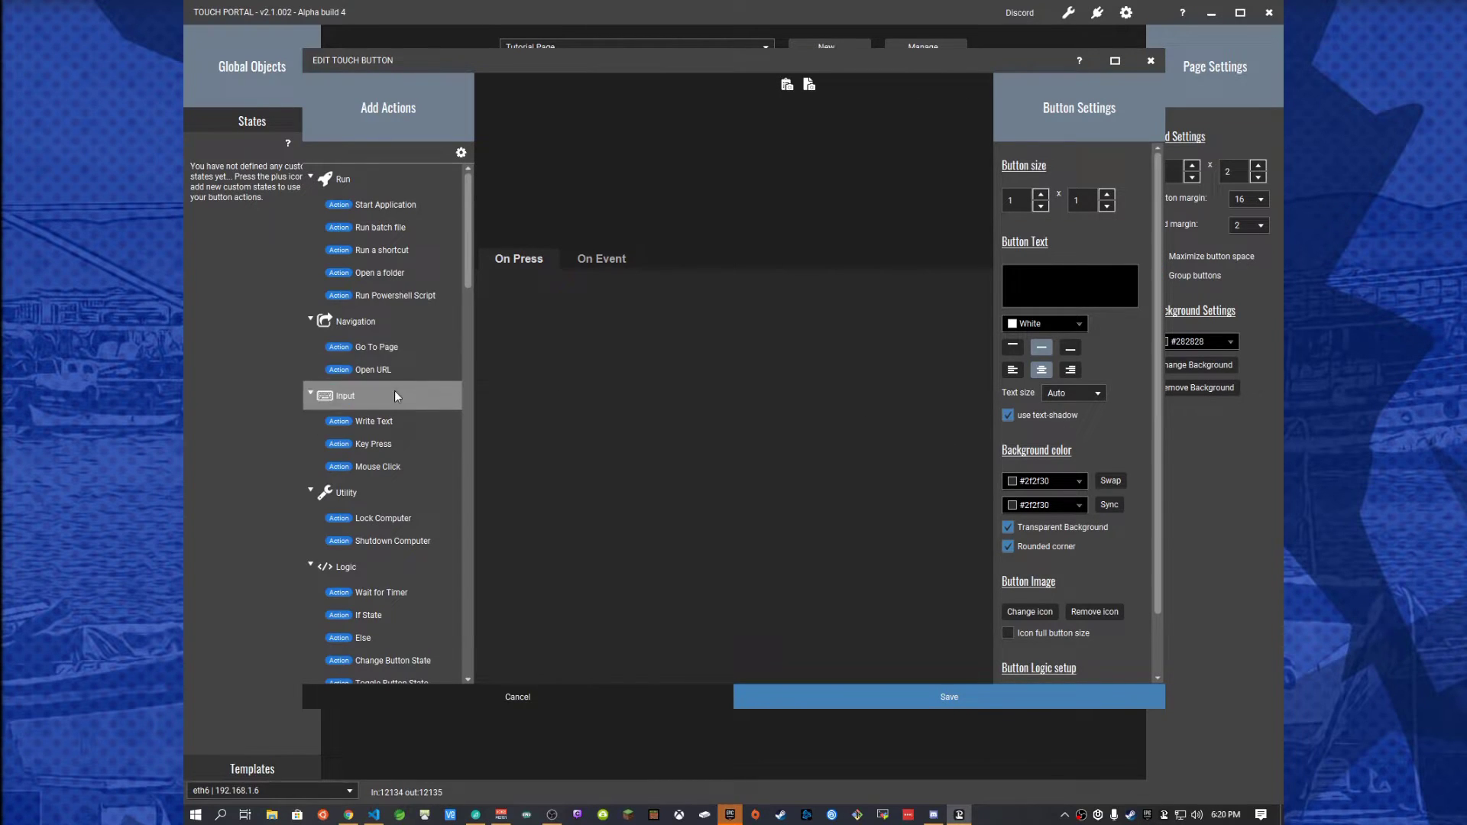
{"action": "left_click_drag", "start_coordinate": [377, 347], "coordinate": [615, 337]}
{"action": "left_click", "coordinate": [658, 291]}
{"action": "scroll", "coordinate": [670, 390], "scroll_direction": "down", "scroll_amount": 3}
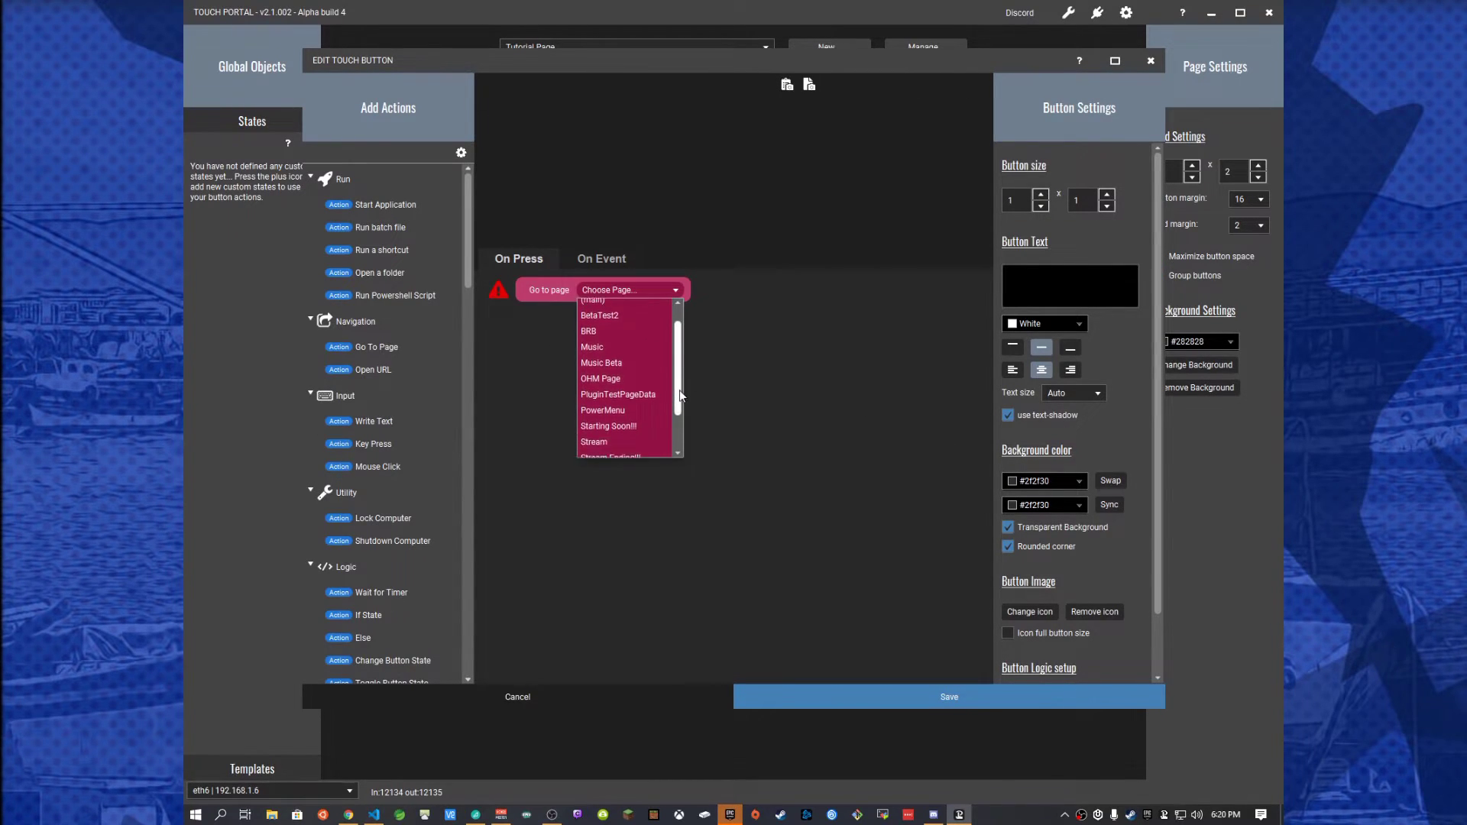
{"action": "left_click", "coordinate": [629, 393]}
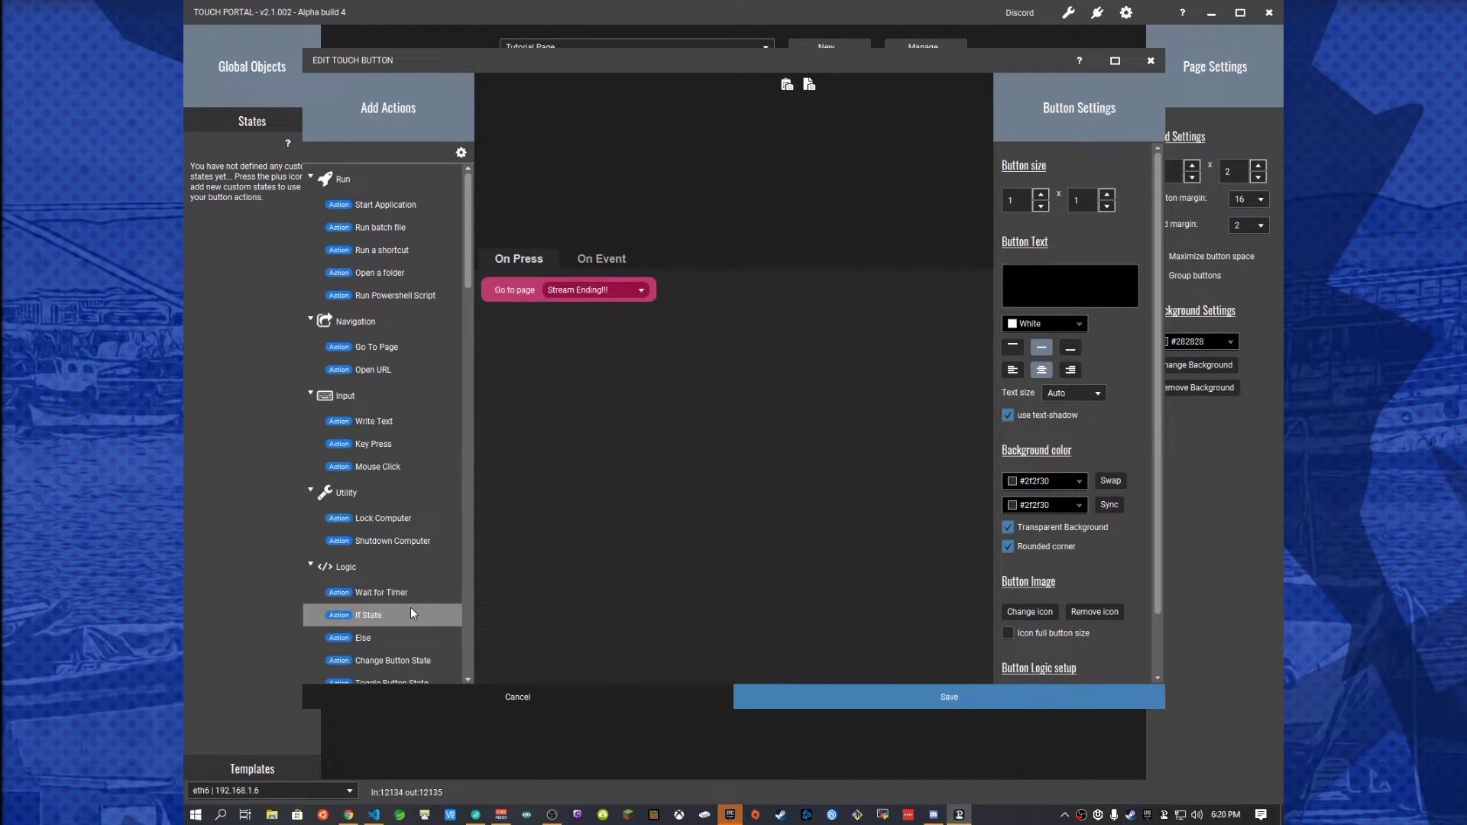
Step: Add an OBS Set Scene action for Offline, ordered before the page change
{"action": "scroll", "coordinate": [411, 596], "scroll_direction": "down", "scroll_amount": 15}
{"action": "scroll", "coordinate": [422, 459], "scroll_direction": "down", "scroll_amount": 3}
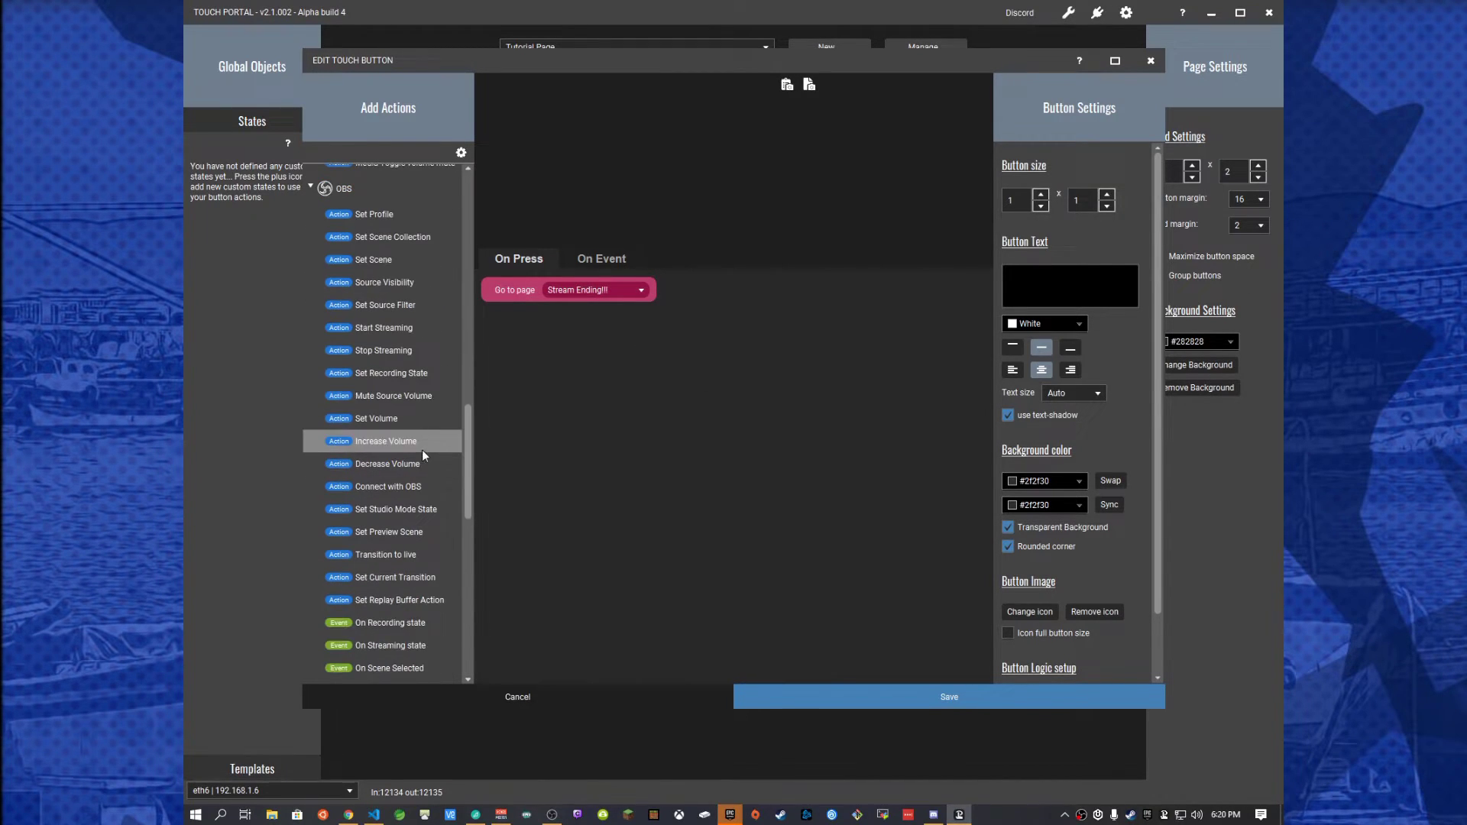
{"action": "left_click_drag", "start_coordinate": [406, 260], "coordinate": [669, 315]}
{"action": "left_click", "coordinate": [670, 317]}
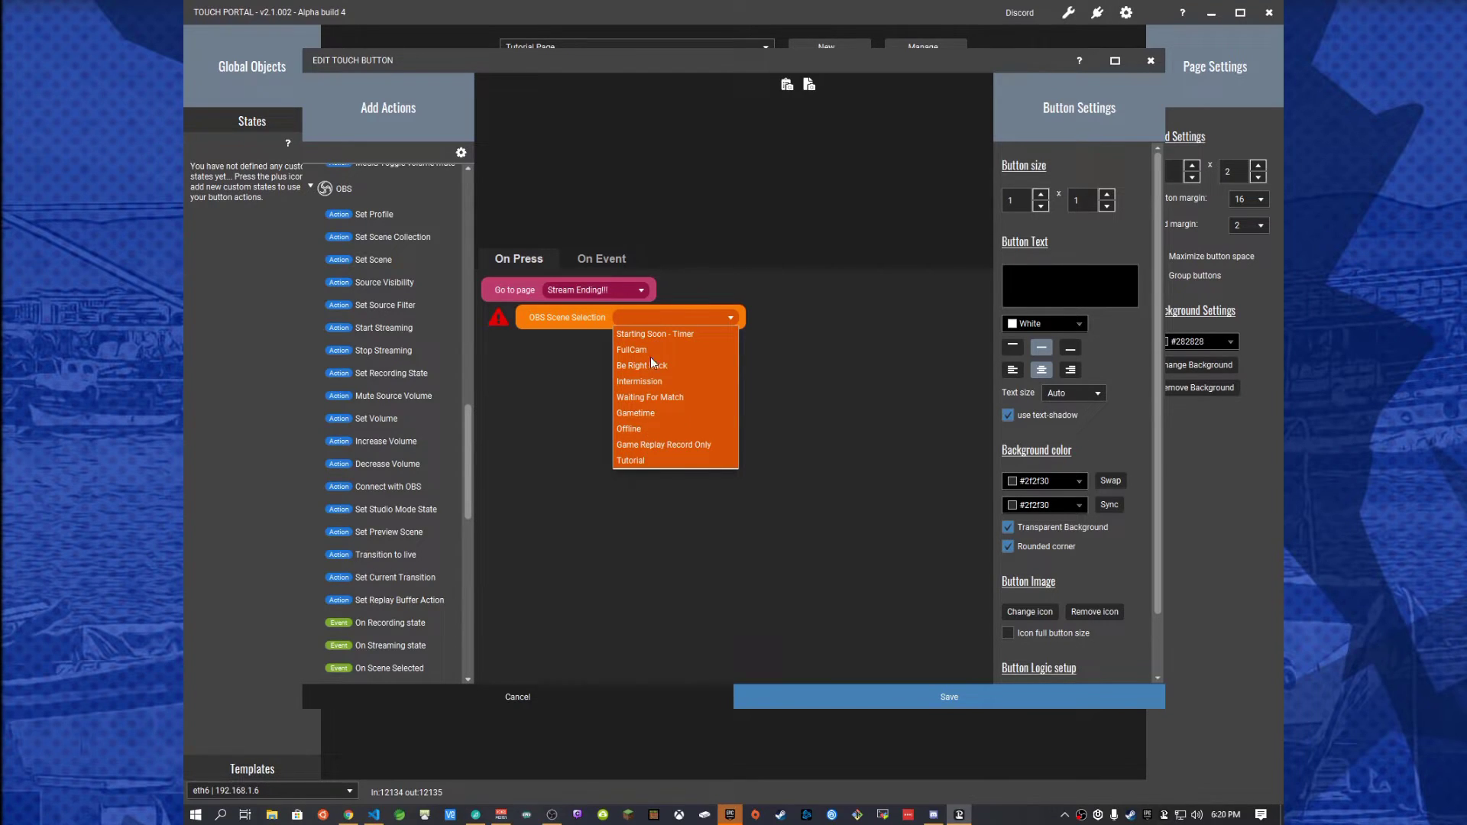
{"action": "left_click", "coordinate": [634, 429]}
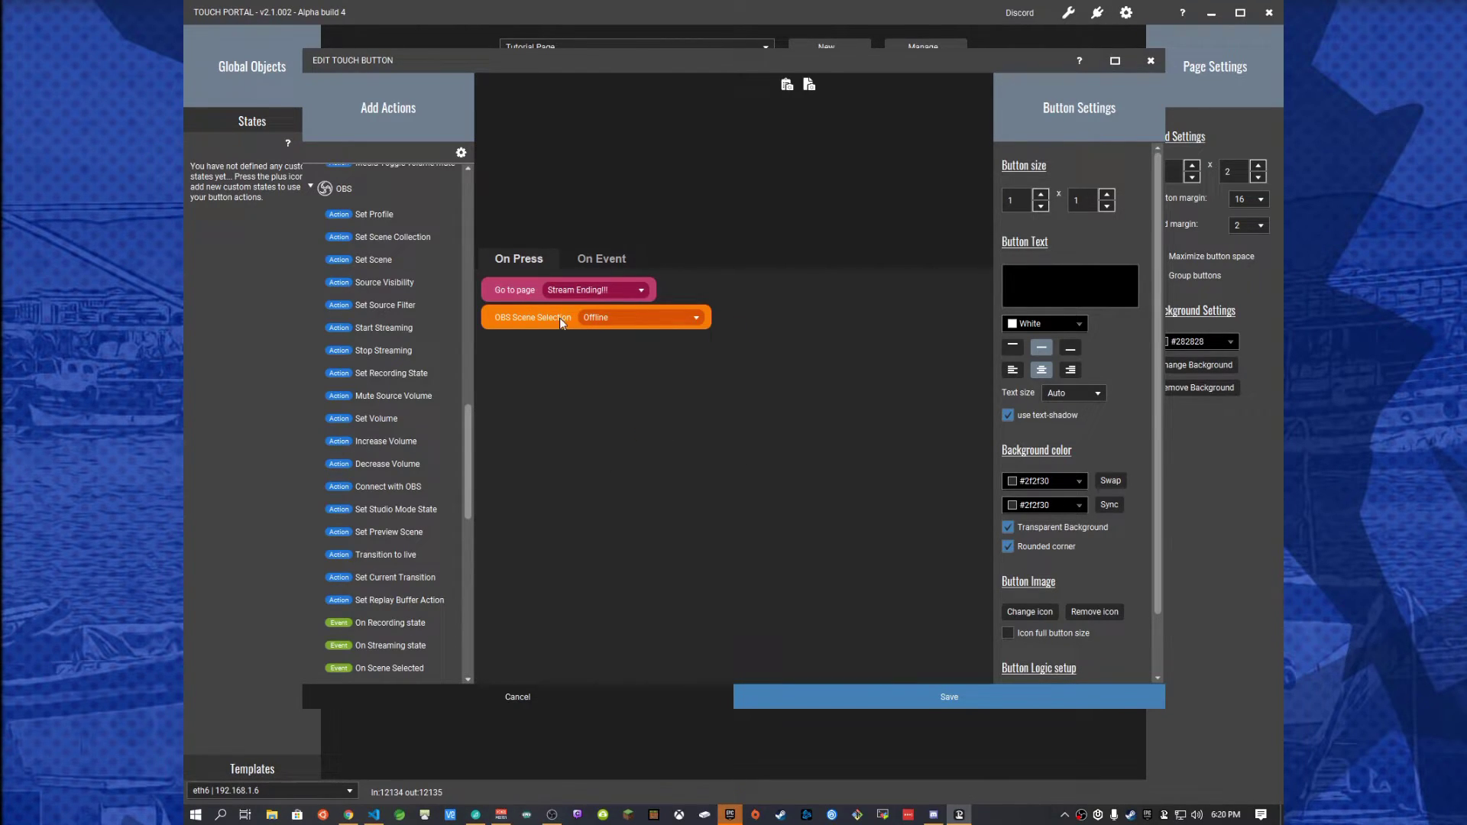
{"action": "left_click_drag", "start_coordinate": [560, 318], "coordinate": [668, 286]}
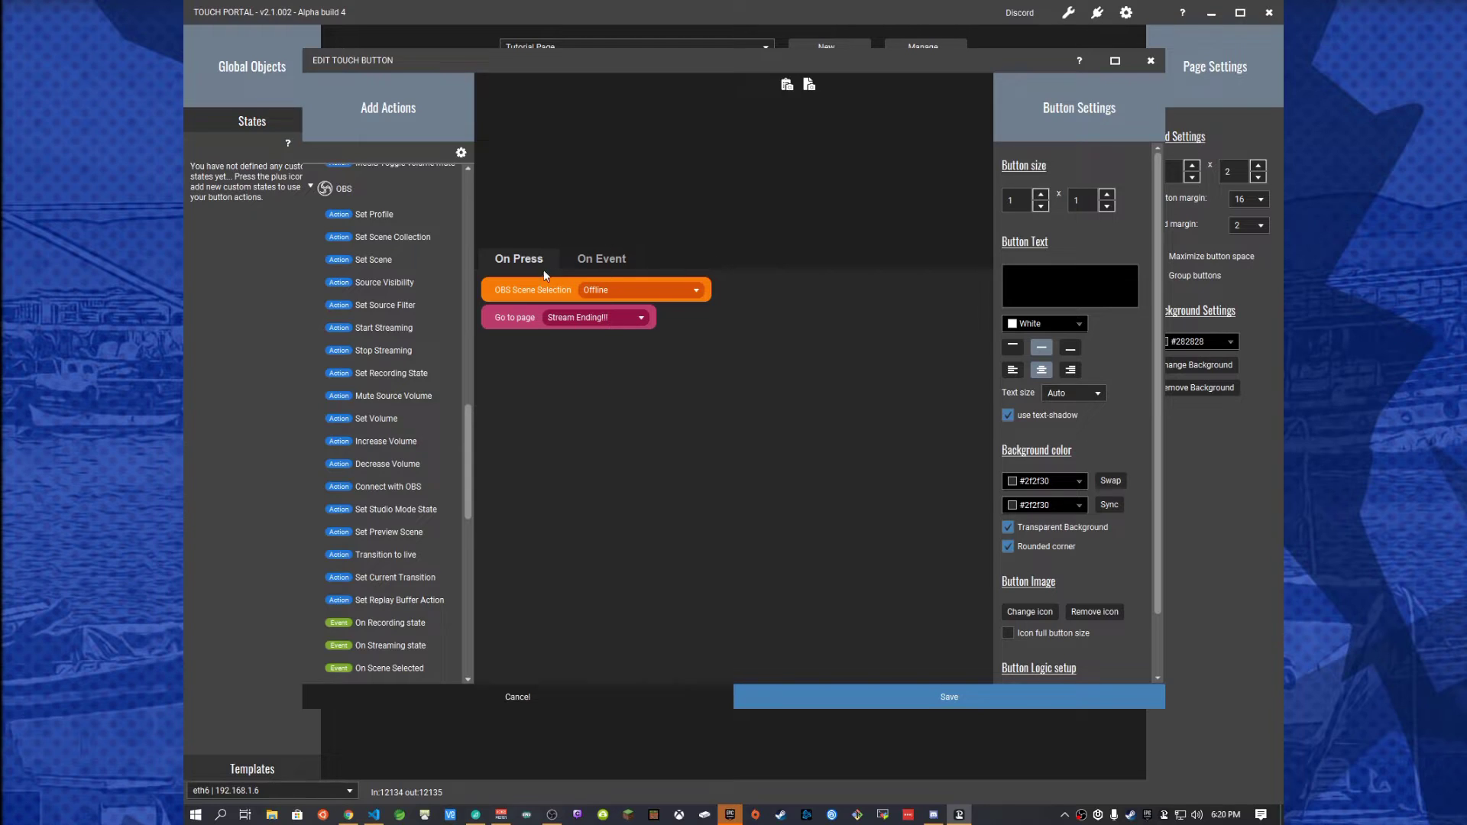
{"action": "left_click", "coordinate": [601, 266]}
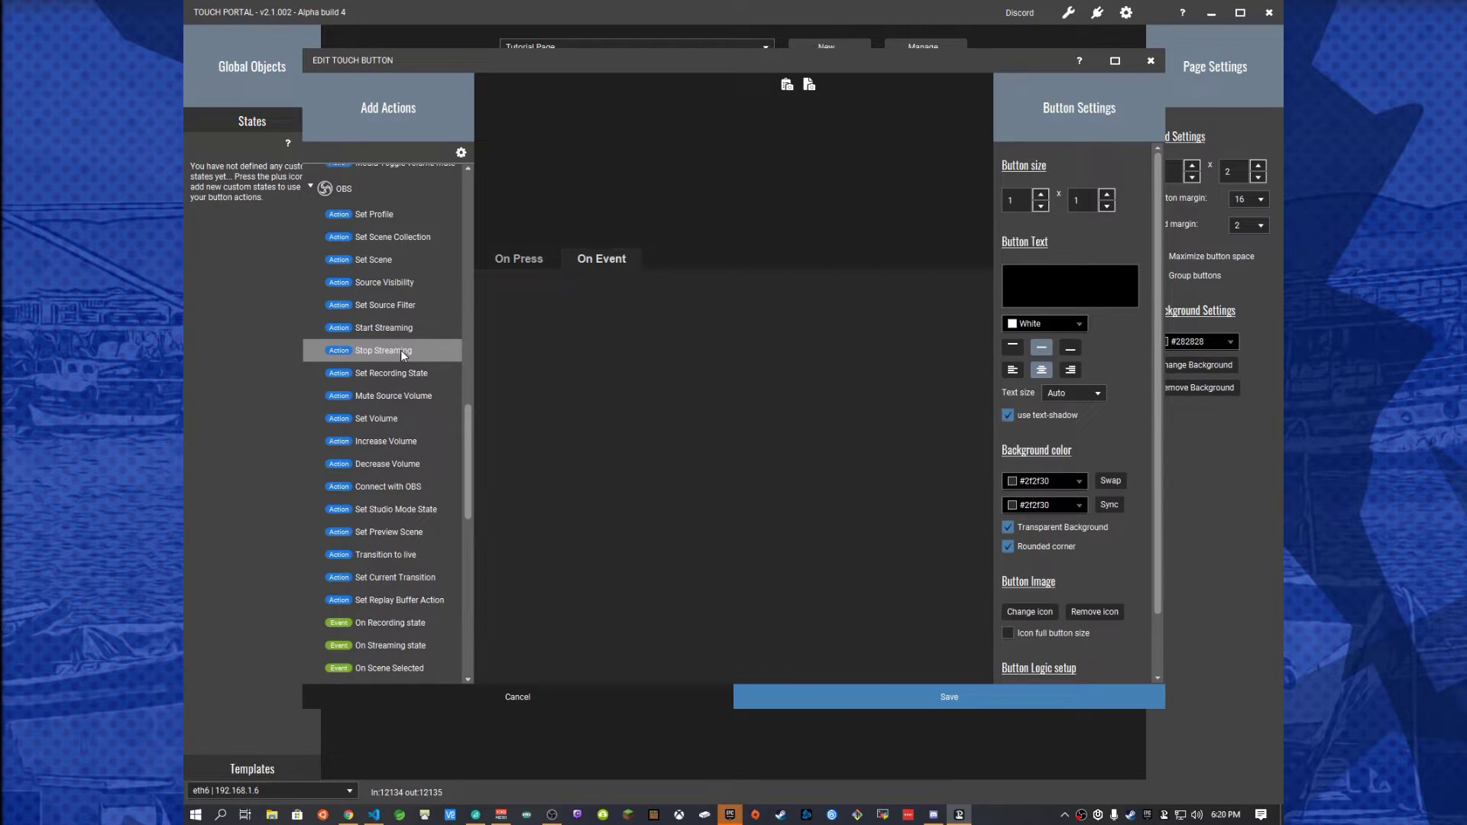
Step: Add an OBS scene event that triggers when Offline is not the active scene
{"action": "scroll", "coordinate": [386, 306], "scroll_direction": "up", "scroll_amount": 5}
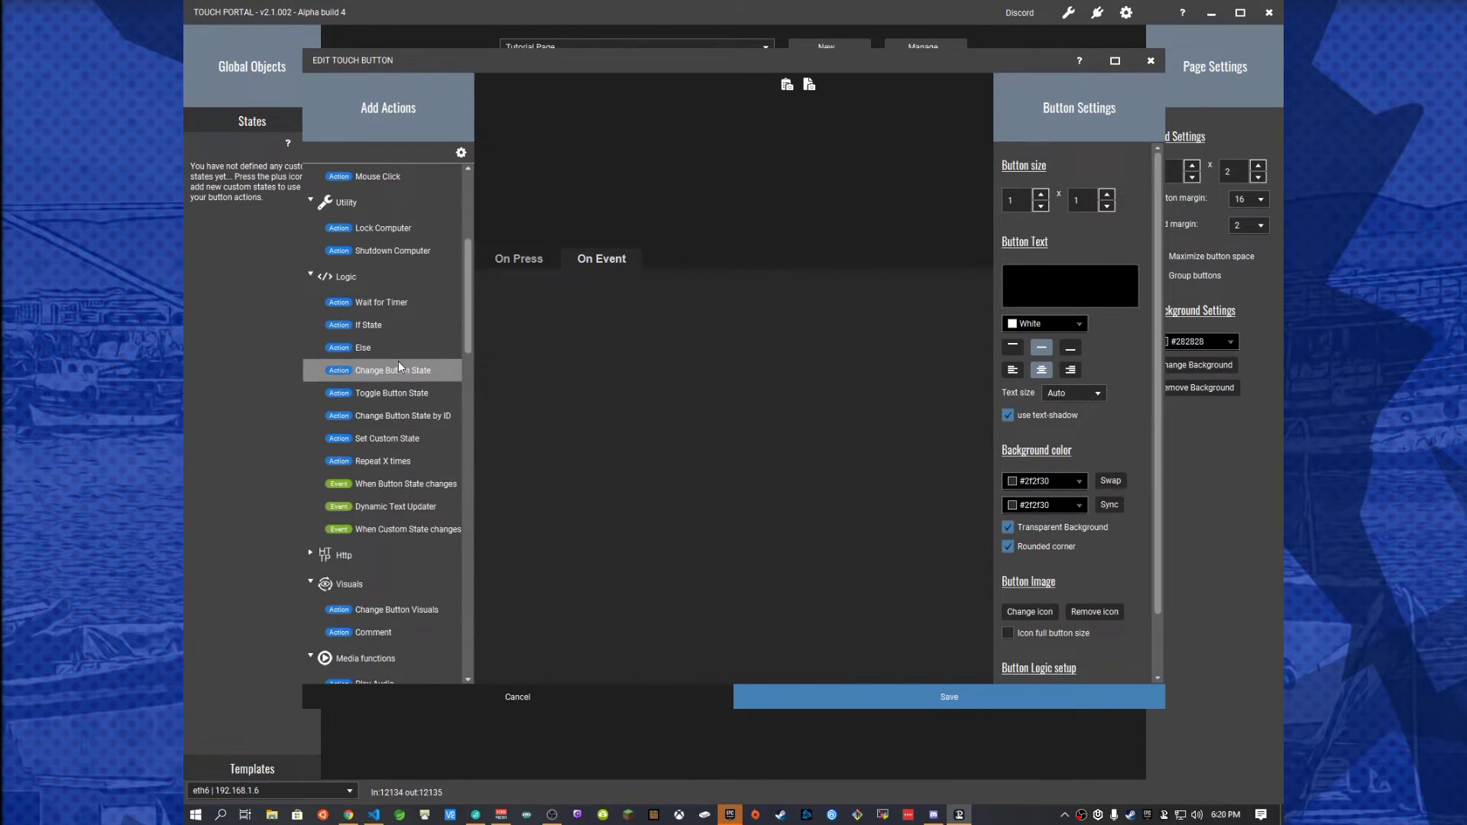
{"action": "scroll", "coordinate": [394, 362], "scroll_direction": "down", "scroll_amount": 8}
{"action": "scroll", "coordinate": [394, 367], "scroll_direction": "down", "scroll_amount": 5}
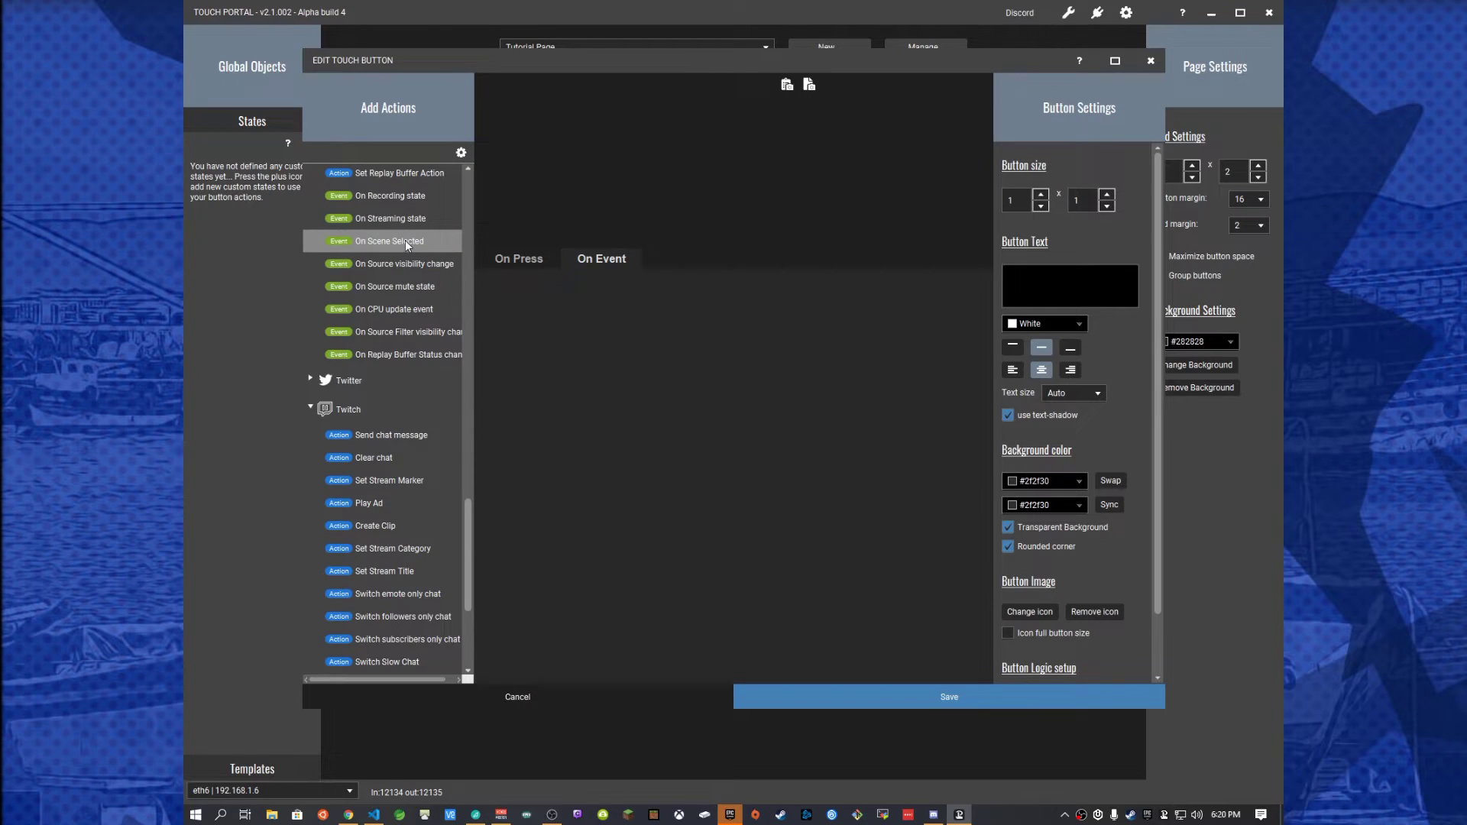
{"action": "double_click", "coordinate": [406, 240]}
{"action": "left_click", "coordinate": [739, 275]}
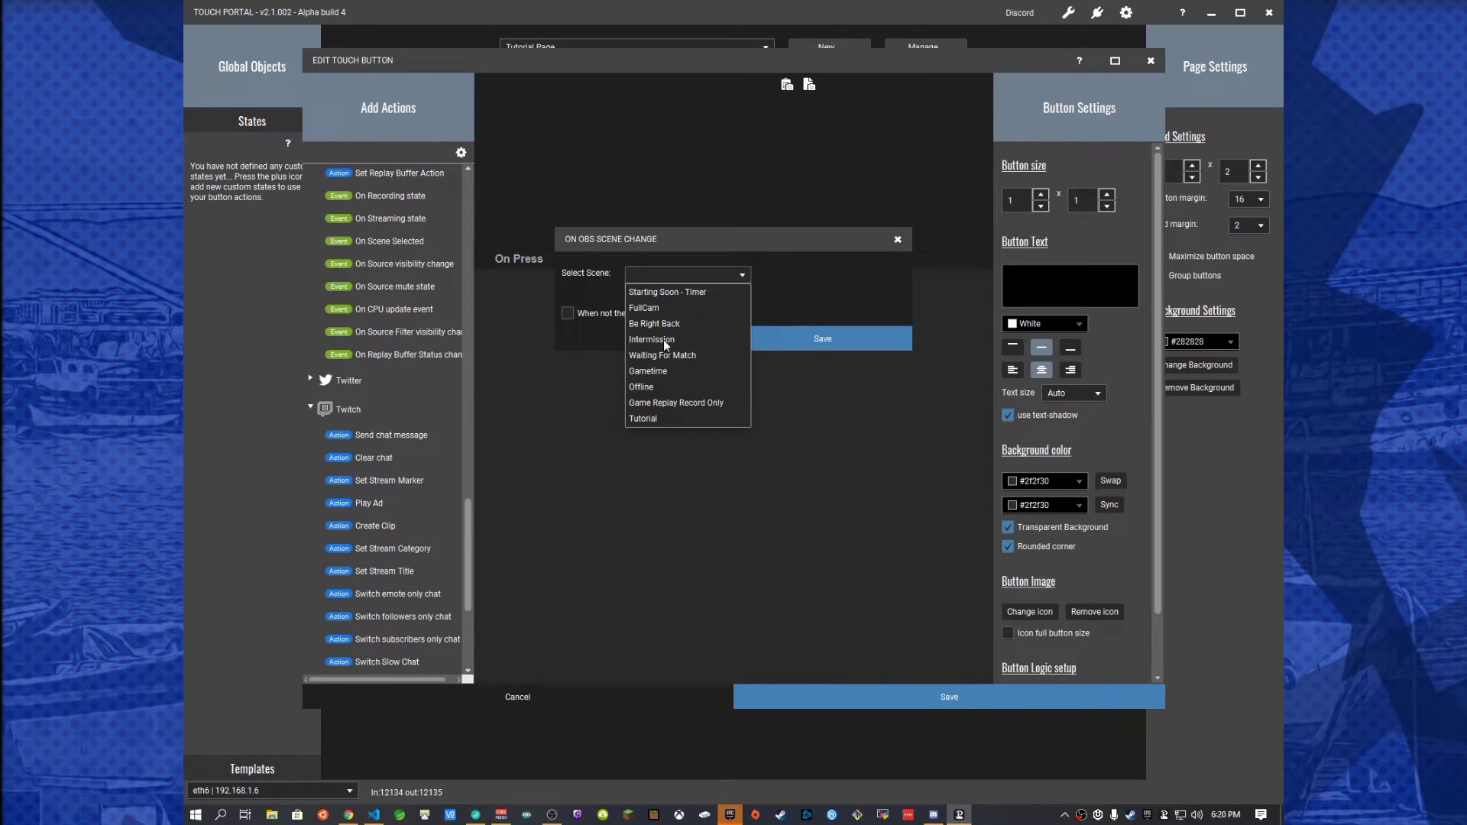
{"action": "left_click", "coordinate": [650, 386]}
{"action": "left_click", "coordinate": [594, 313]}
{"action": "left_click", "coordinate": [819, 340]}
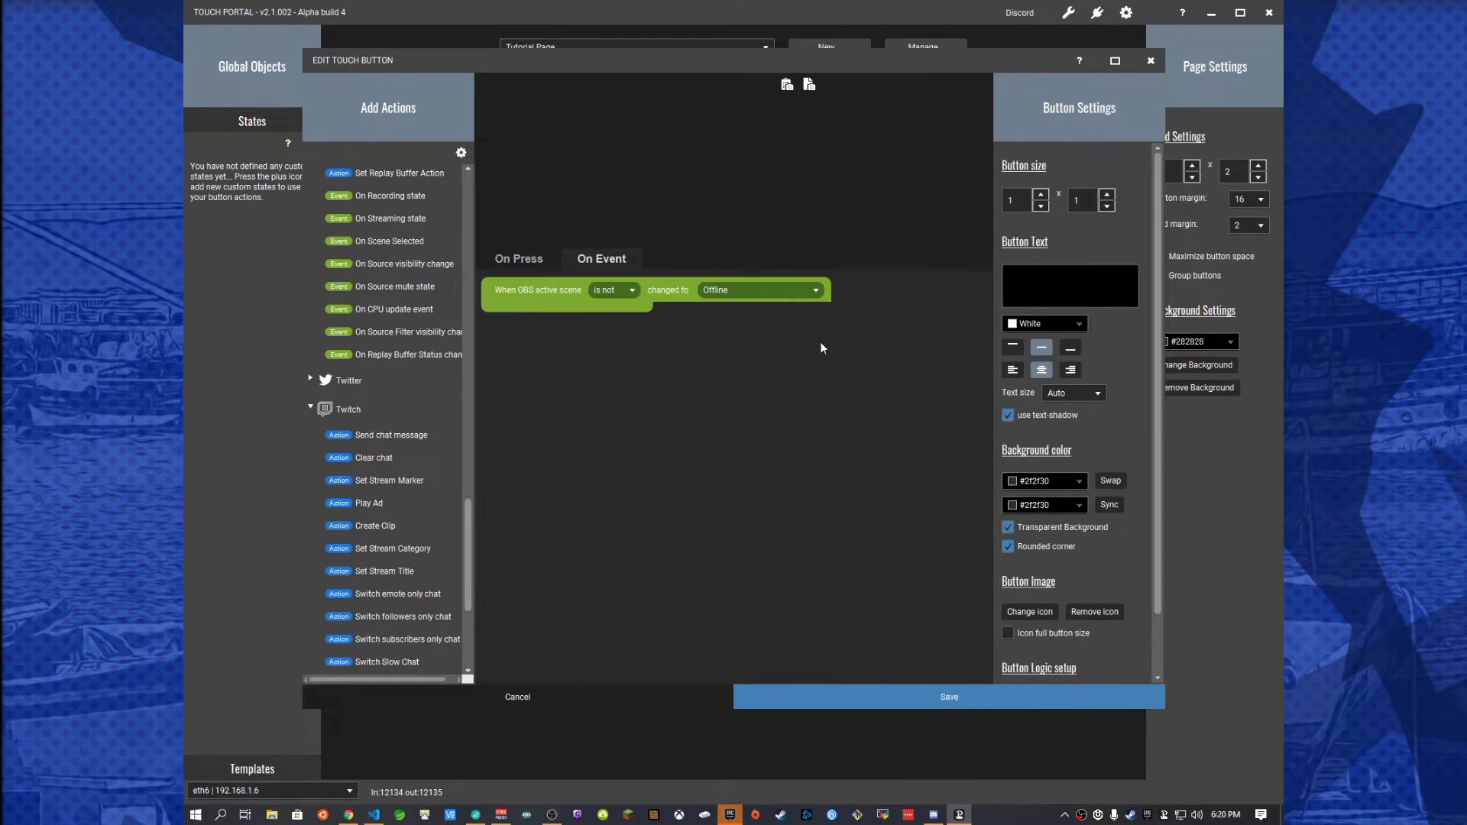
Step: Add a second identical 'Offline not active' scene event, then delete it
{"action": "double_click", "coordinate": [390, 239]}
{"action": "left_click", "coordinate": [738, 275]}
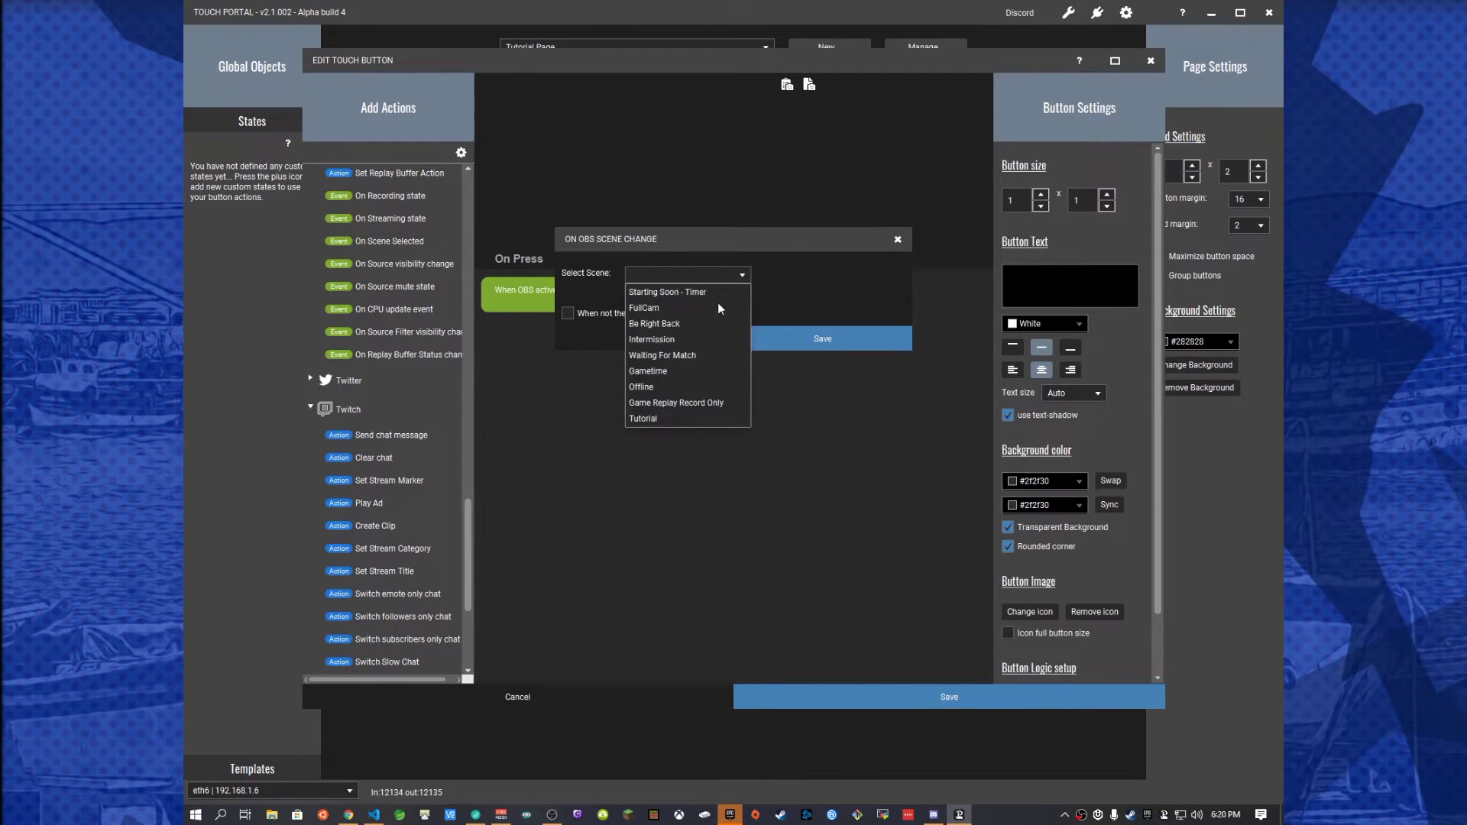
{"action": "left_click", "coordinate": [648, 386]}
{"action": "left_click", "coordinate": [594, 314]}
{"action": "left_click", "coordinate": [799, 337]}
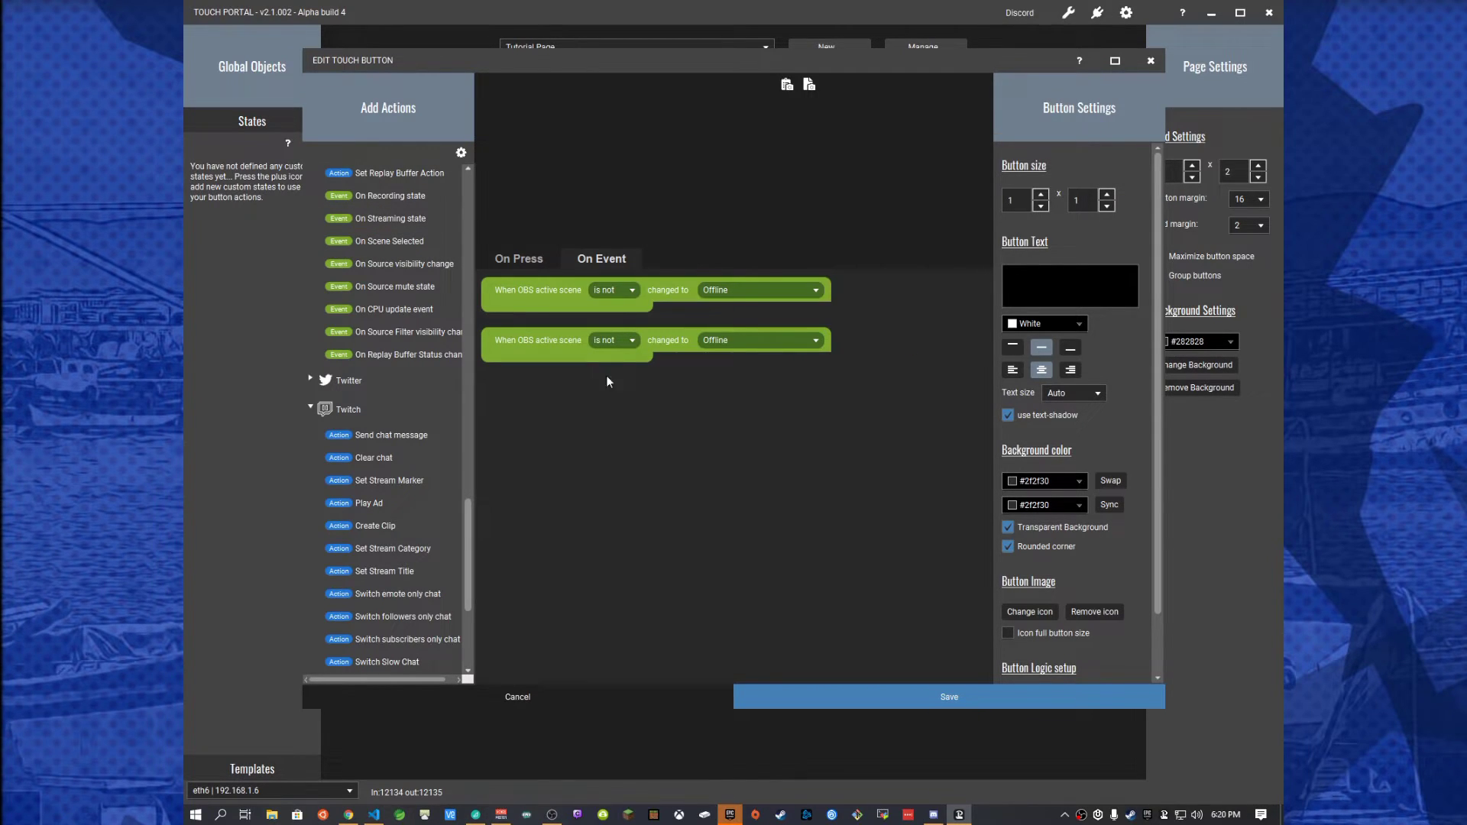
{"action": "right_click", "coordinate": [537, 344]}
{"action": "left_click", "coordinate": [576, 396]}
Step: Copy the Offline scene event block and paste a duplicate below it
{"action": "right_click", "coordinate": [552, 299]}
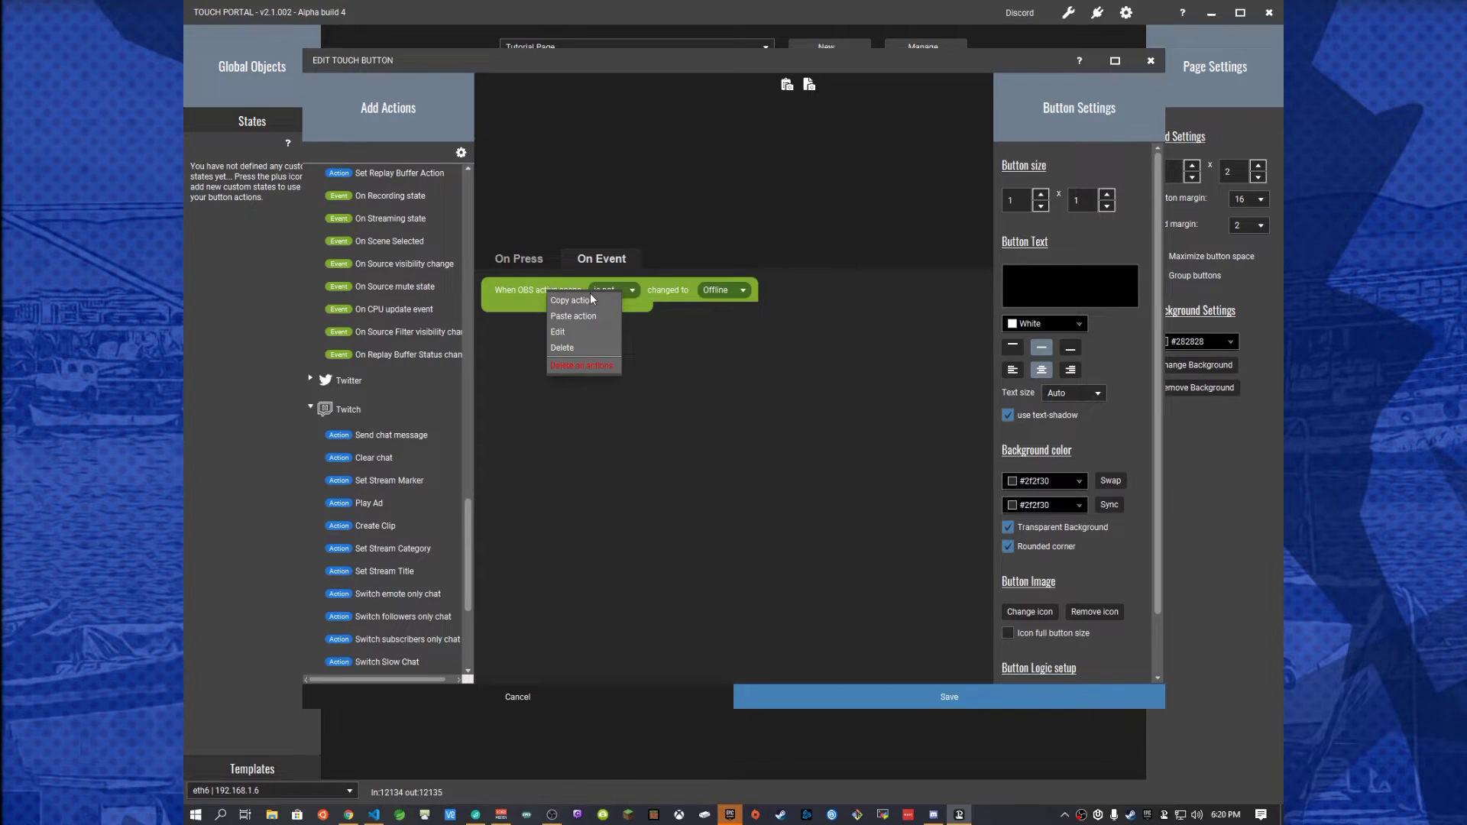
{"action": "left_click", "coordinate": [579, 315]}
{"action": "left_click", "coordinate": [597, 388]}
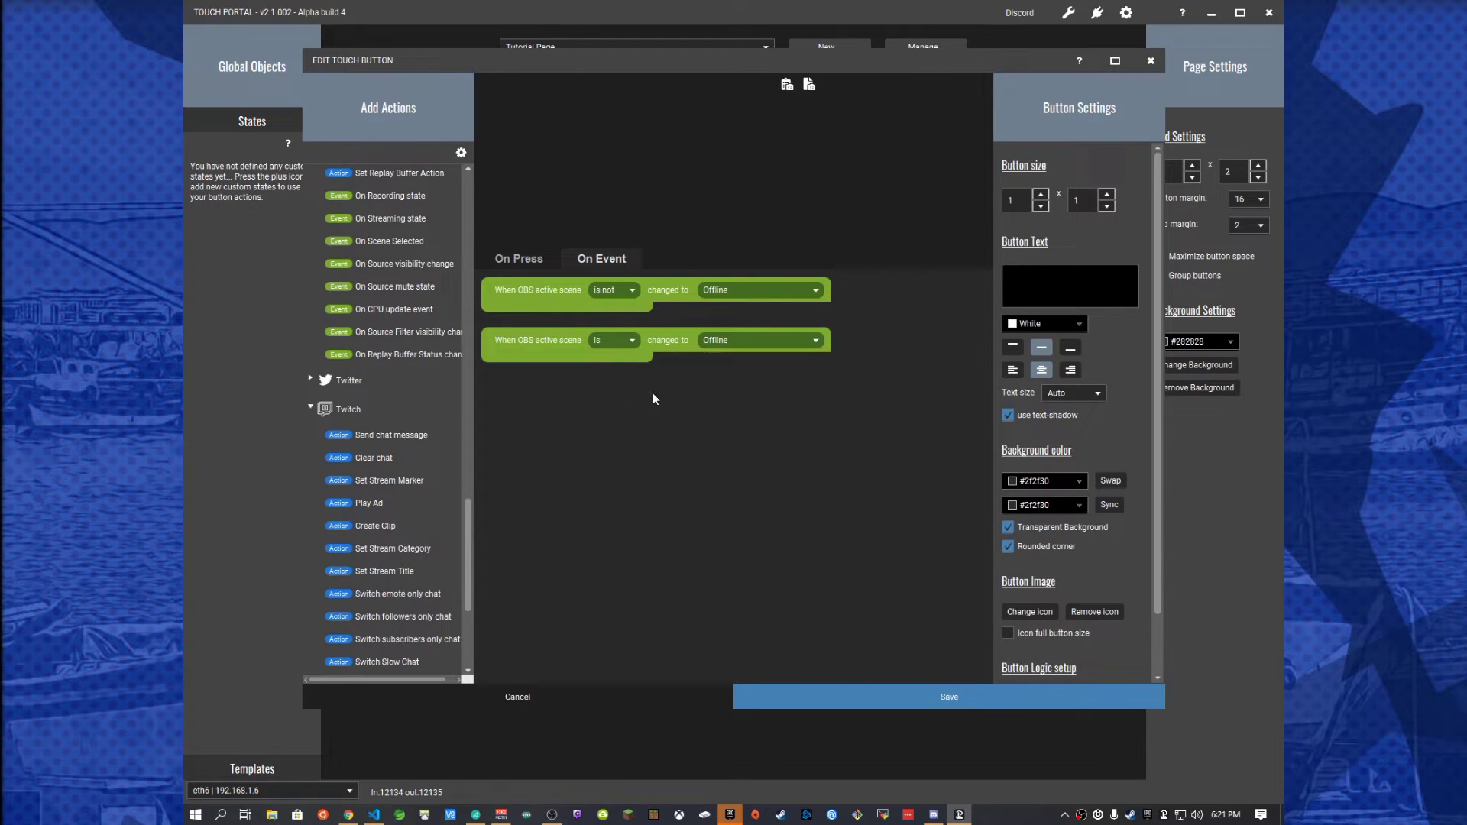
Step: Make the first Offline event change the button icon to OFF from the Spdermn02 Icons - OBS Scenes pack
{"action": "scroll", "coordinate": [401, 483], "scroll_direction": "up", "scroll_amount": 15}
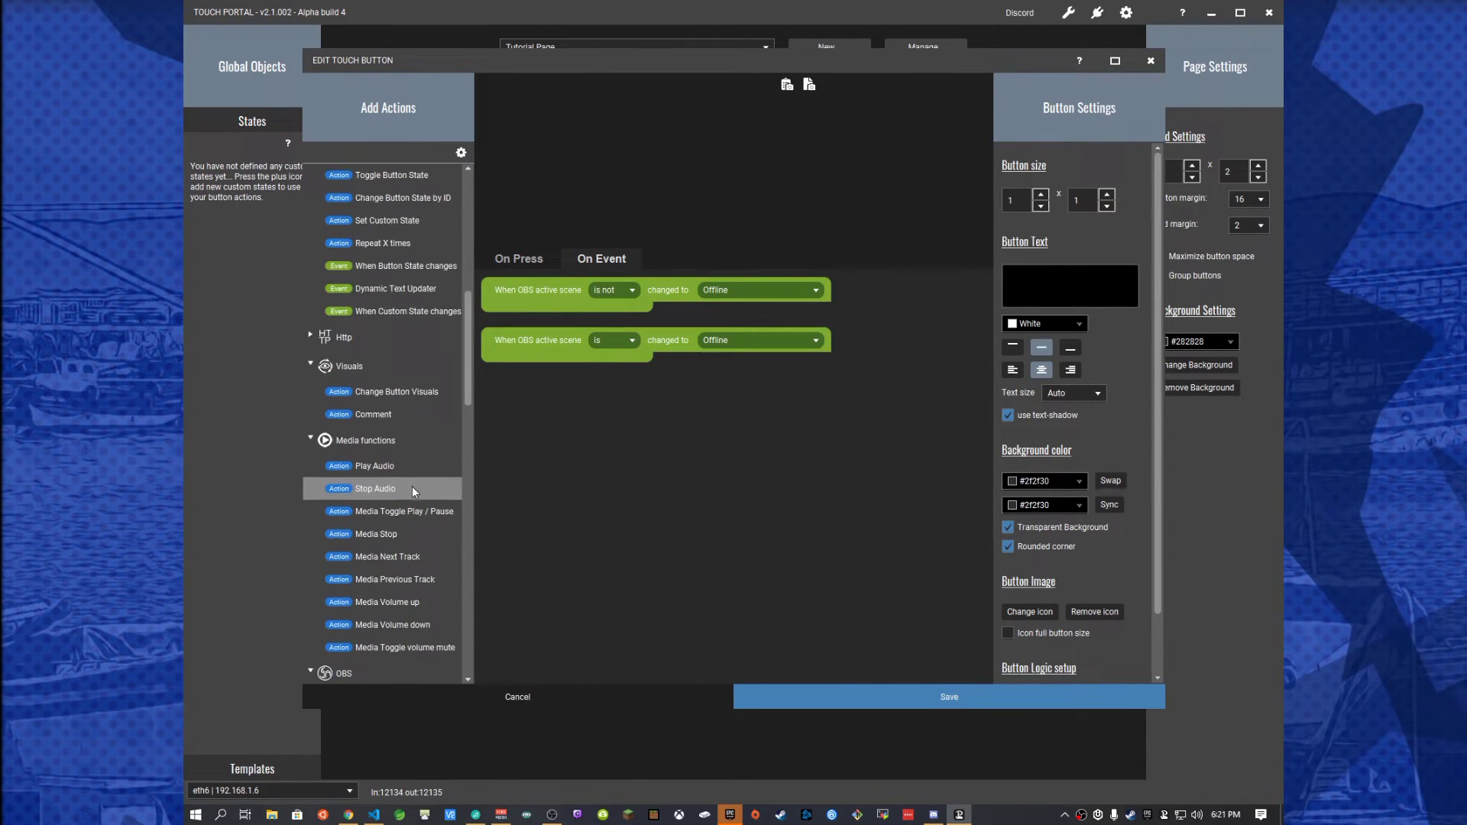
{"action": "left_click_drag", "start_coordinate": [398, 321], "coordinate": [669, 348]}
{"action": "left_click", "coordinate": [577, 426]}
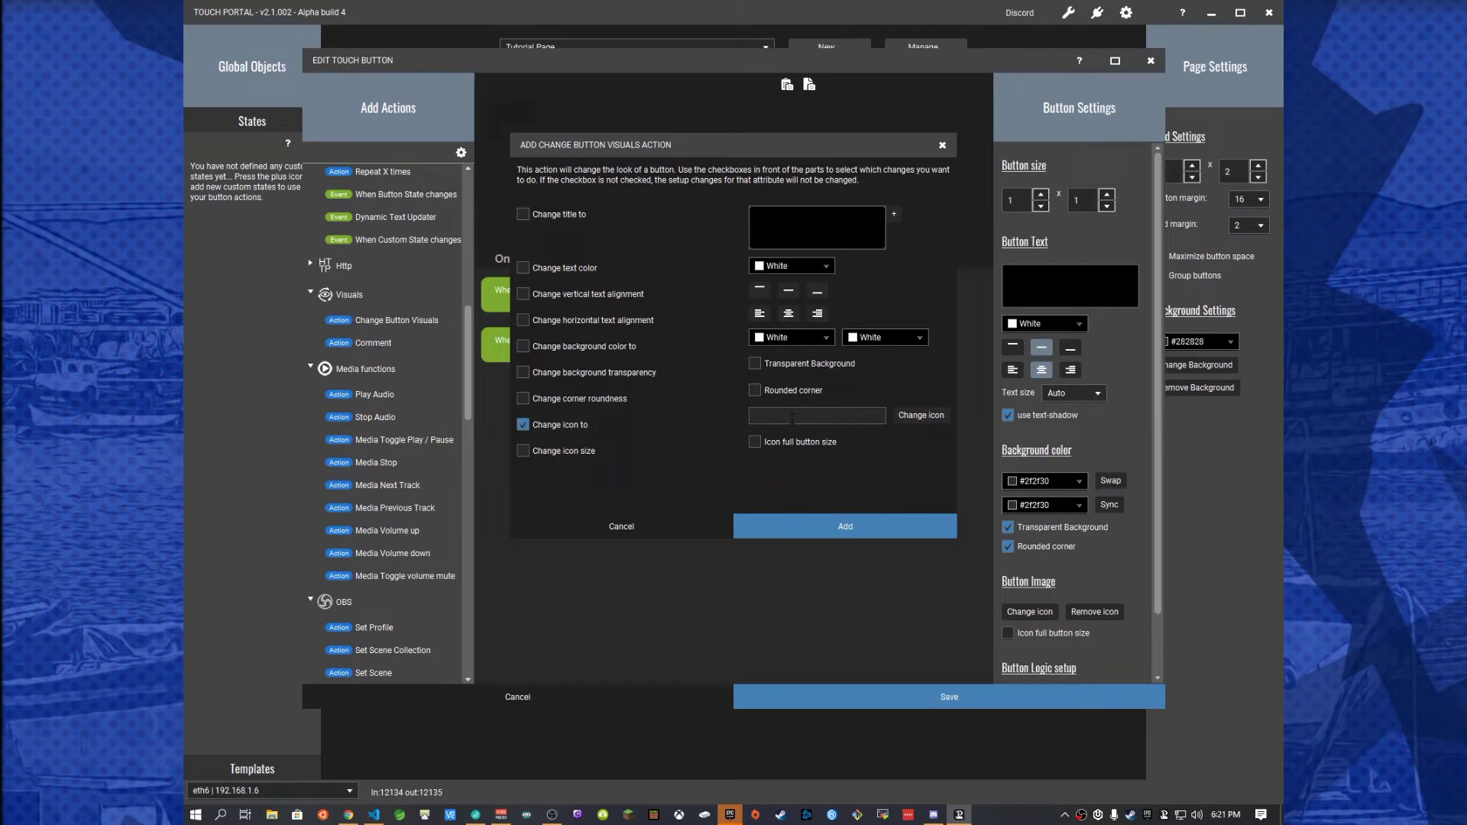
{"action": "left_click", "coordinate": [919, 417]}
{"action": "left_click", "coordinate": [920, 450]}
{"action": "left_click", "coordinate": [671, 186]}
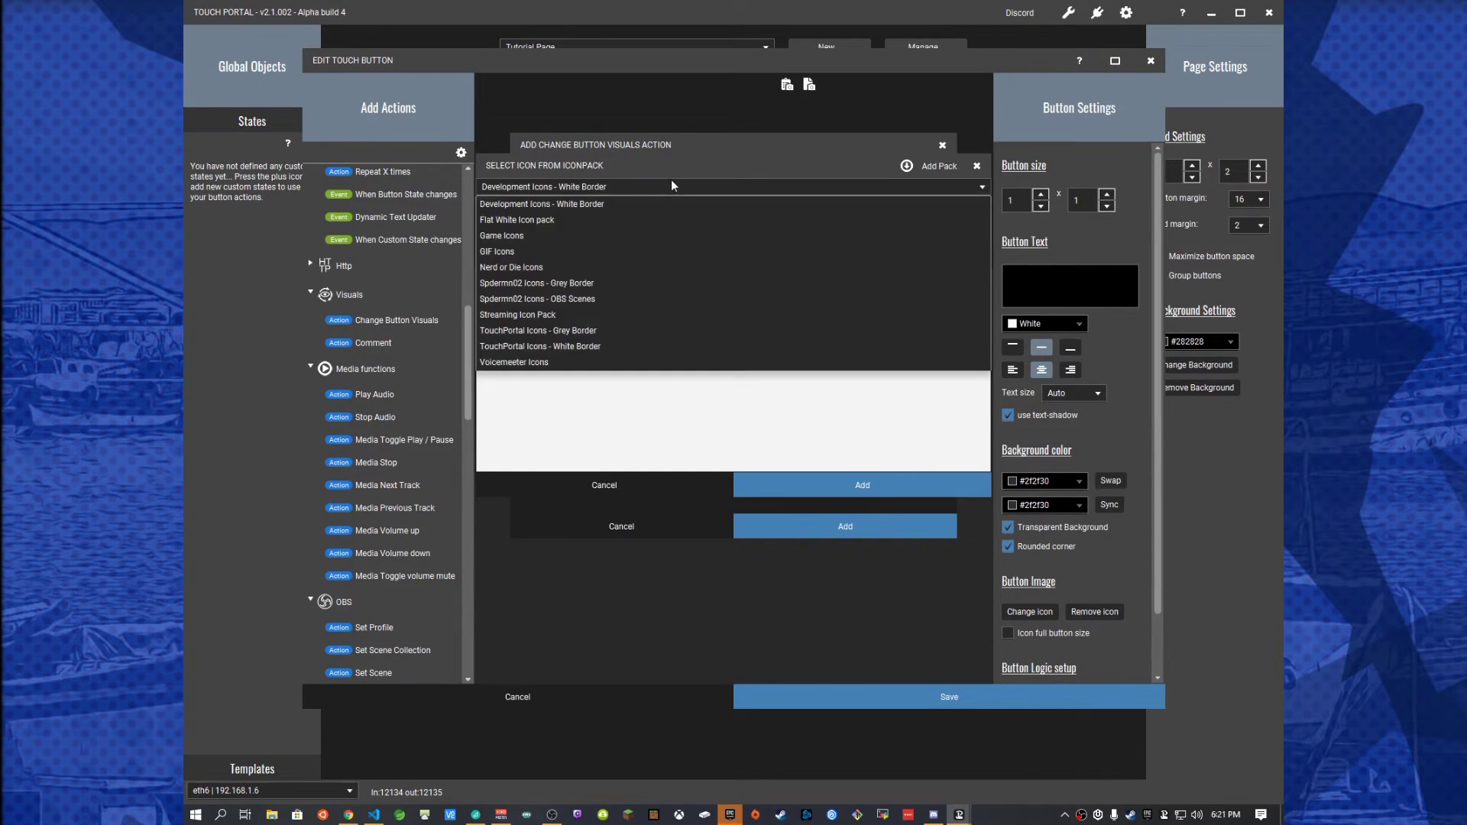
{"action": "left_click", "coordinate": [550, 299]}
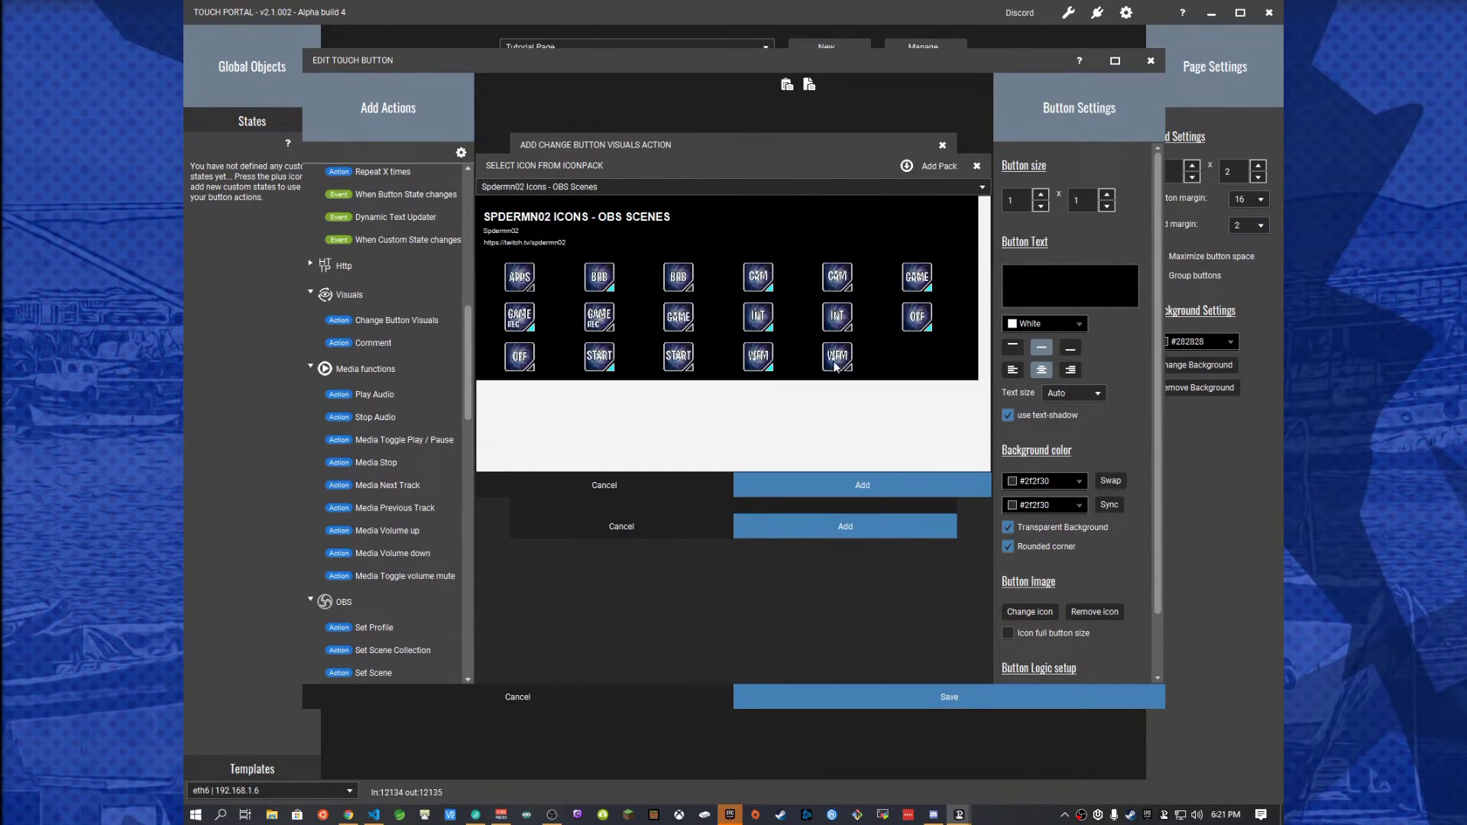
{"action": "left_click", "coordinate": [525, 363]}
{"action": "left_click", "coordinate": [841, 486]}
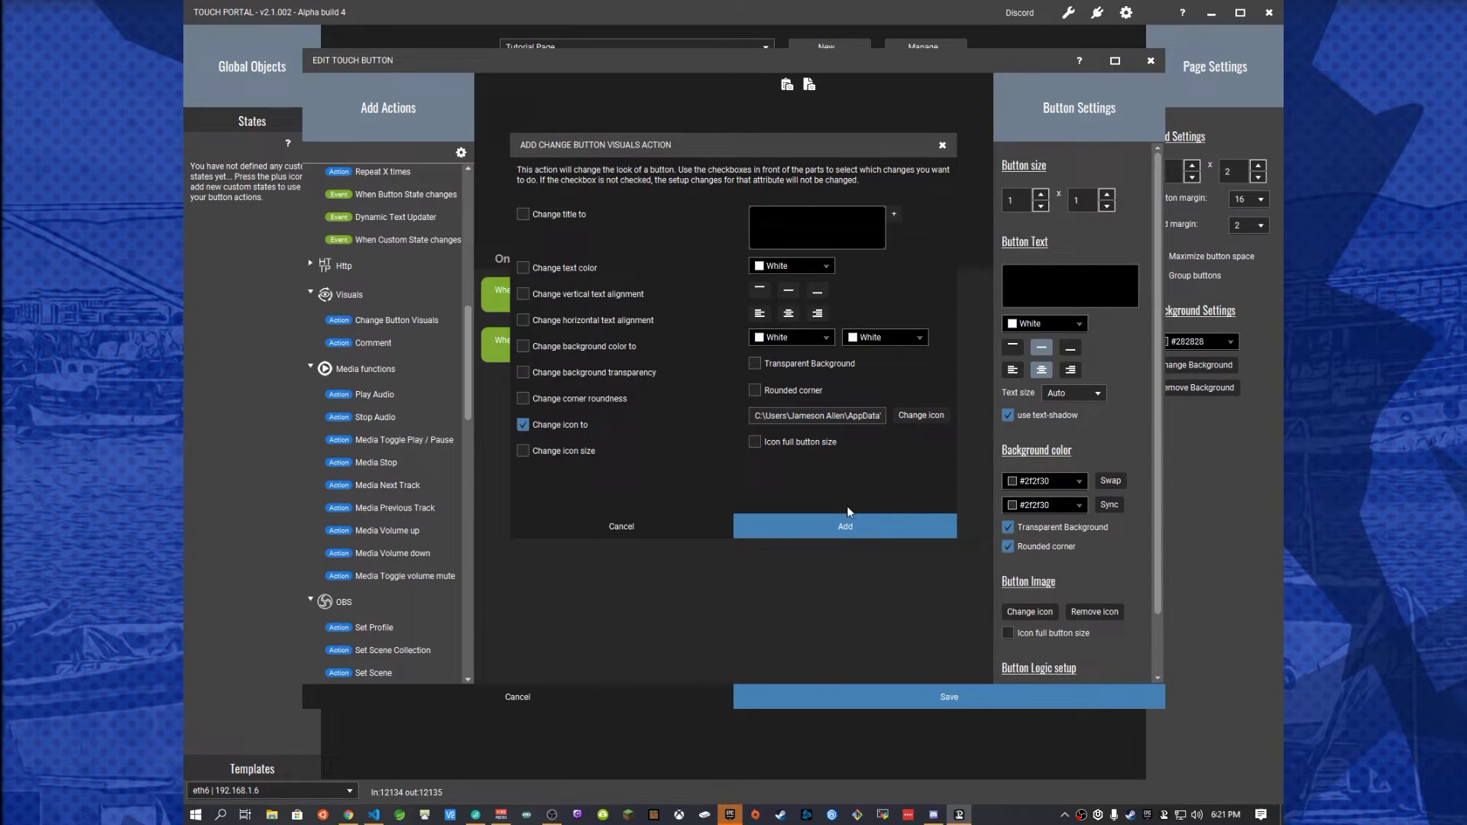
{"action": "left_click", "coordinate": [850, 531]}
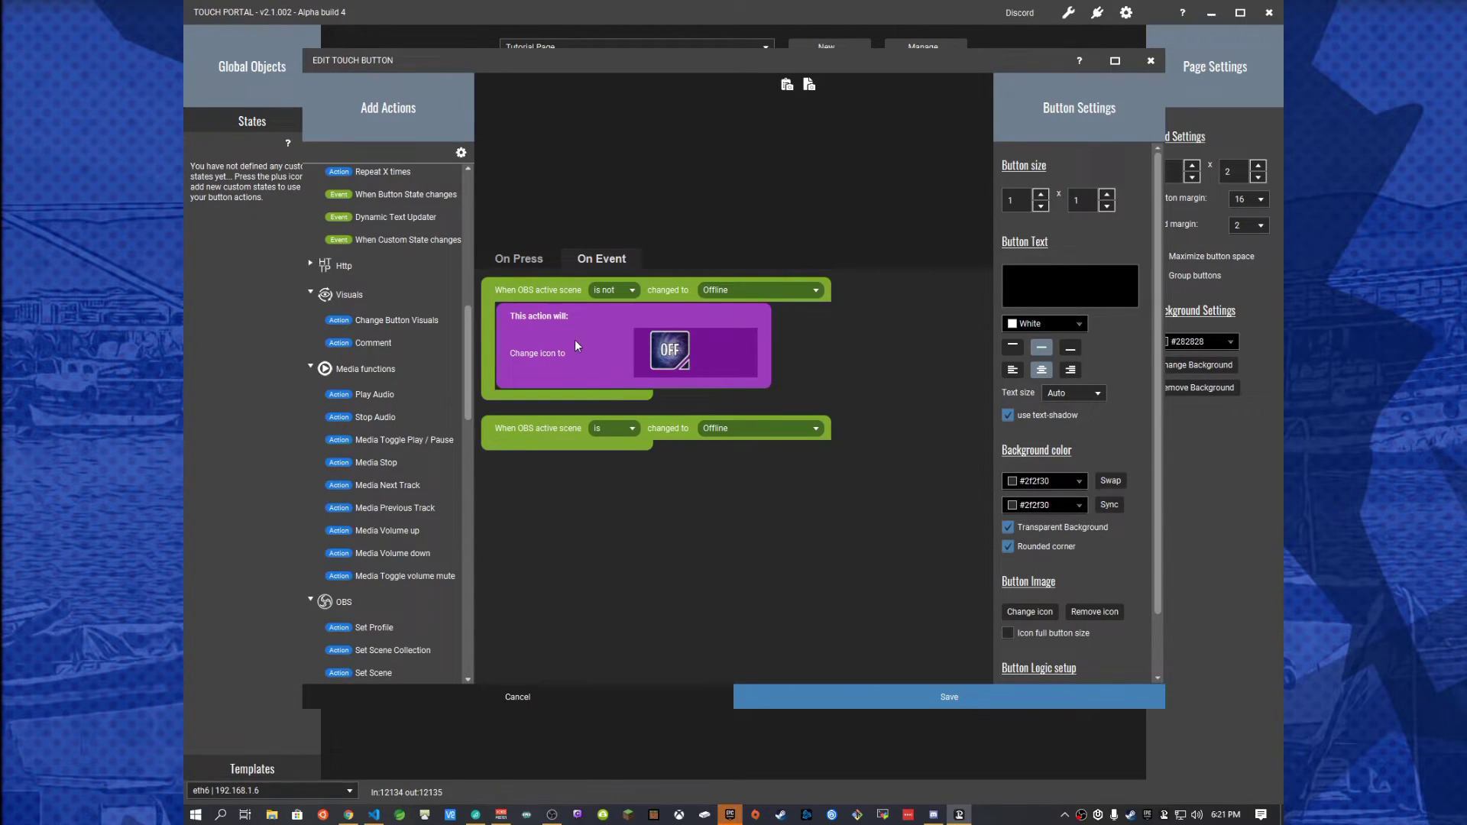
Step: Make the second Offline event change the button icon to the other OFF variant
{"action": "left_click_drag", "start_coordinate": [380, 320], "coordinate": [757, 321]}
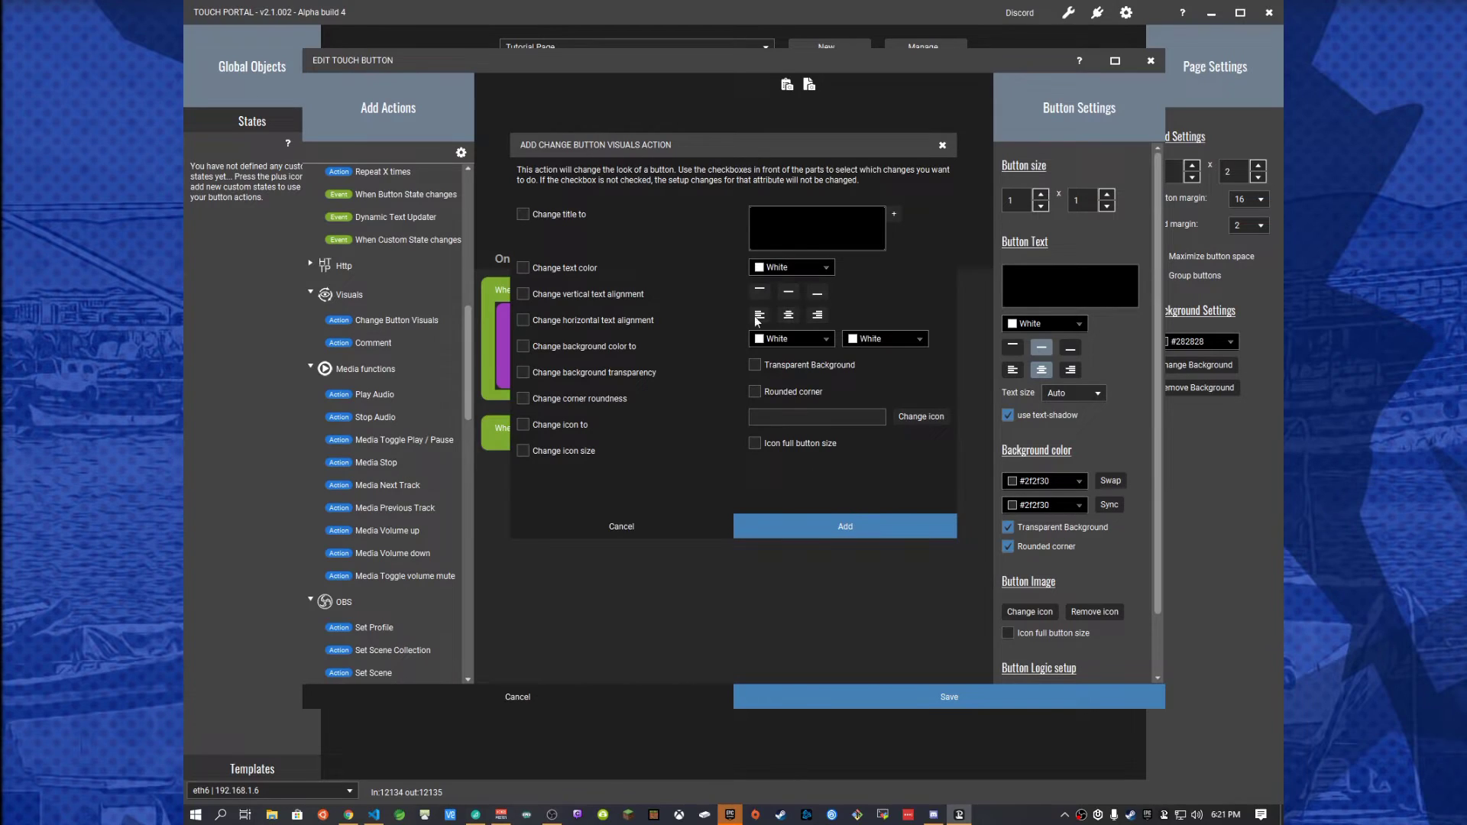
{"action": "left_click", "coordinate": [524, 424]}
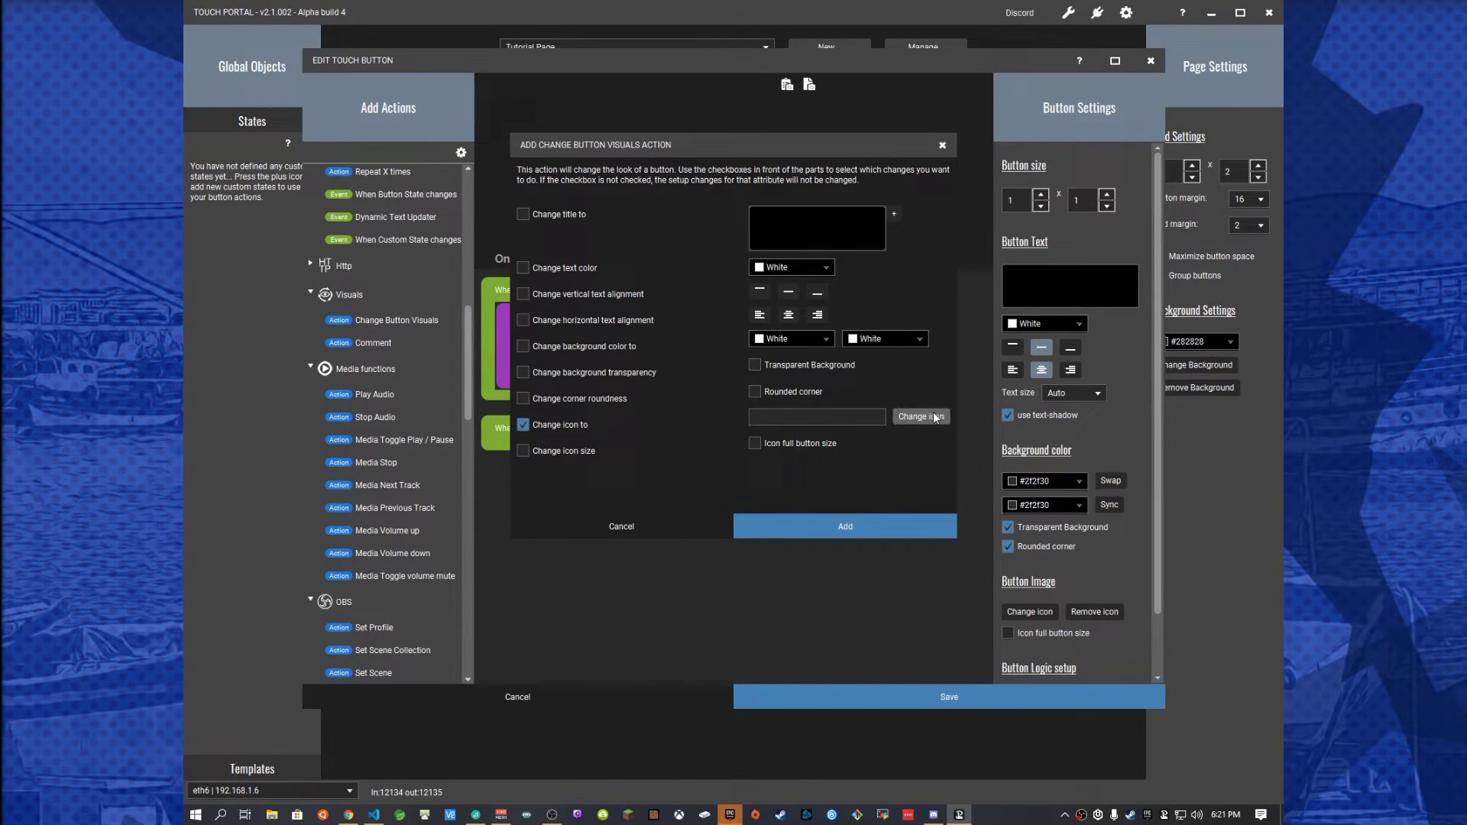
{"action": "left_click", "coordinate": [934, 452]}
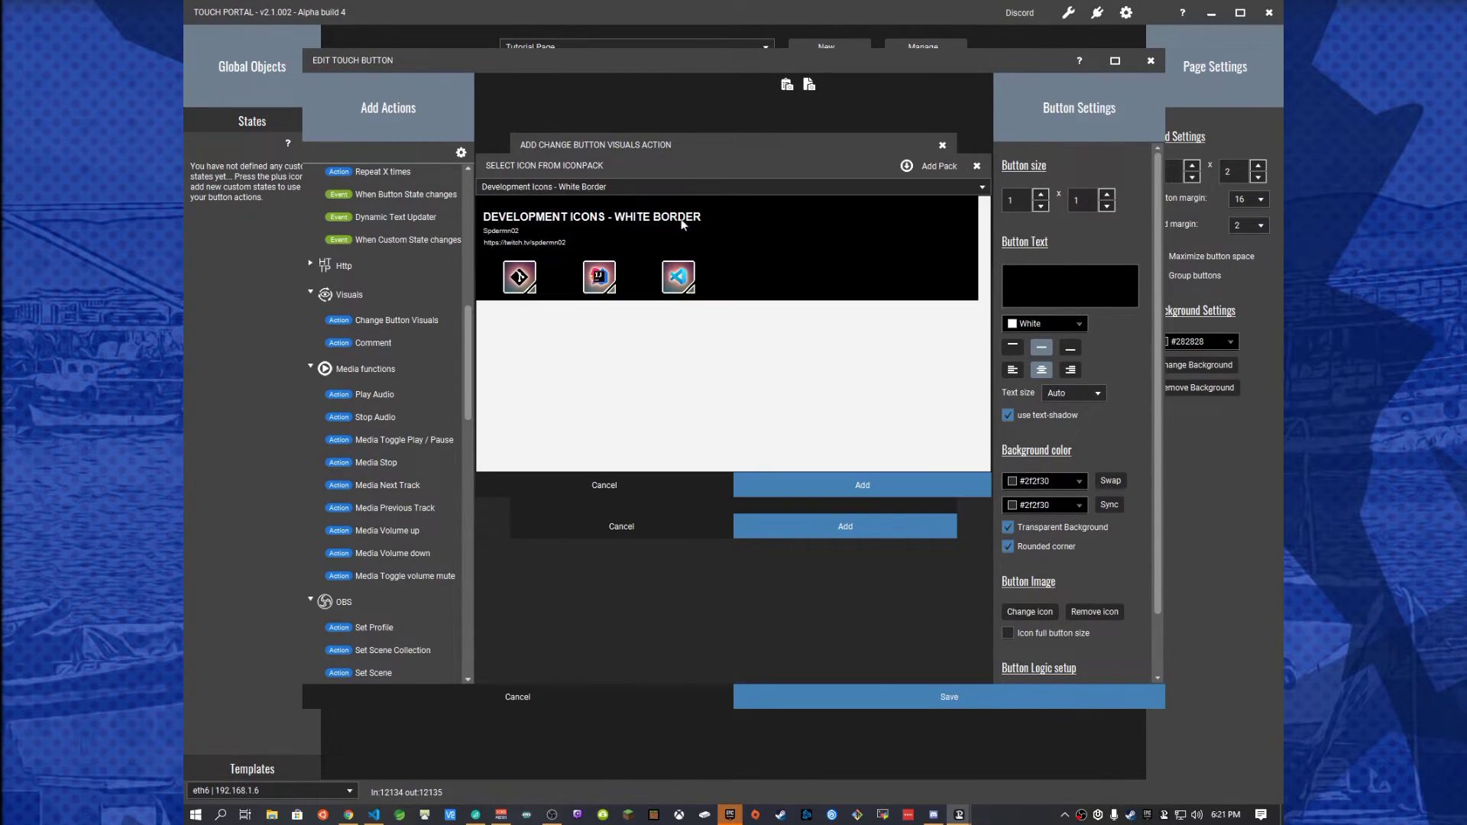
{"action": "left_click", "coordinate": [593, 187]}
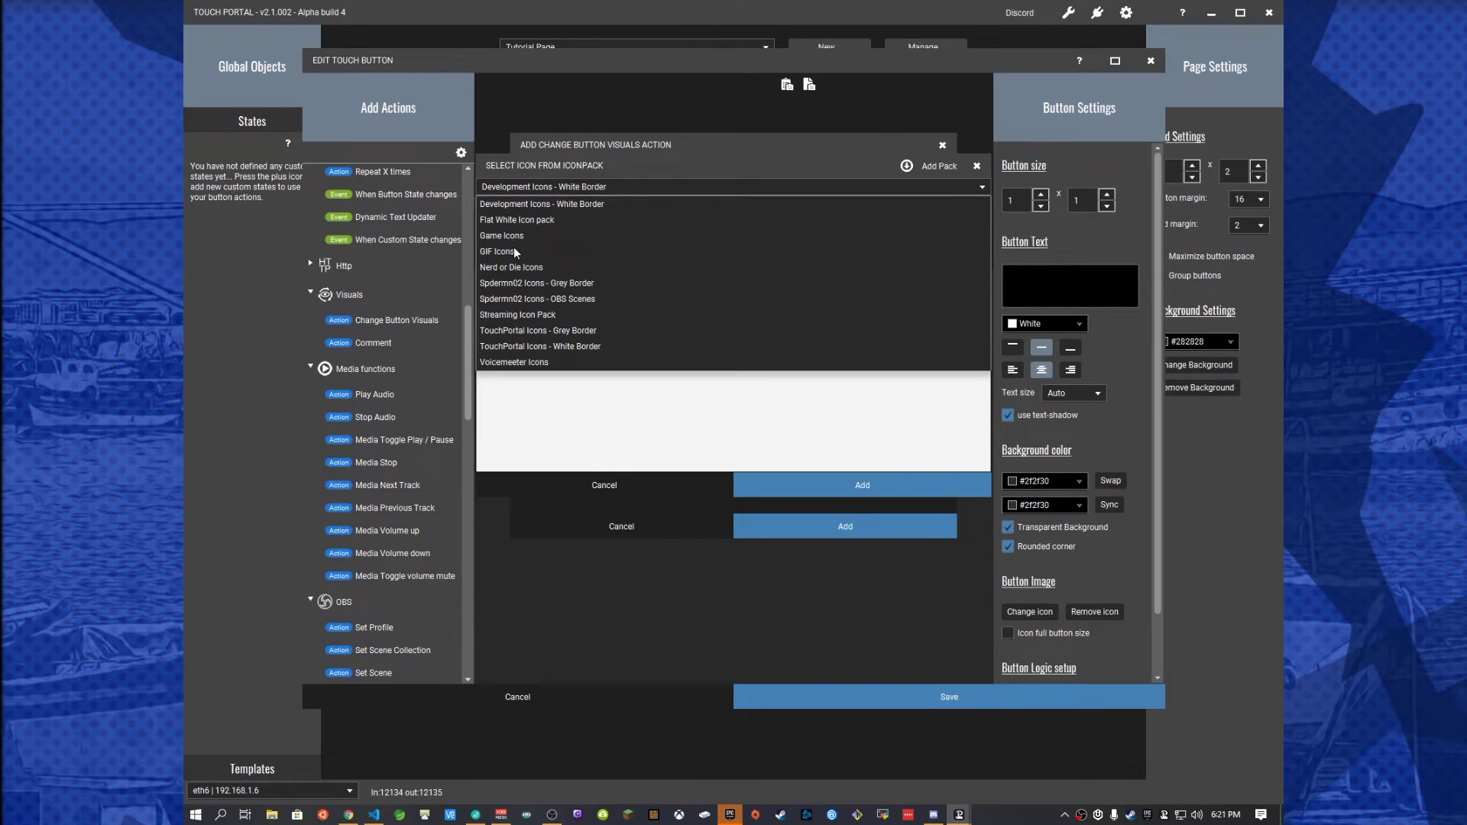
{"action": "left_click", "coordinate": [531, 298]}
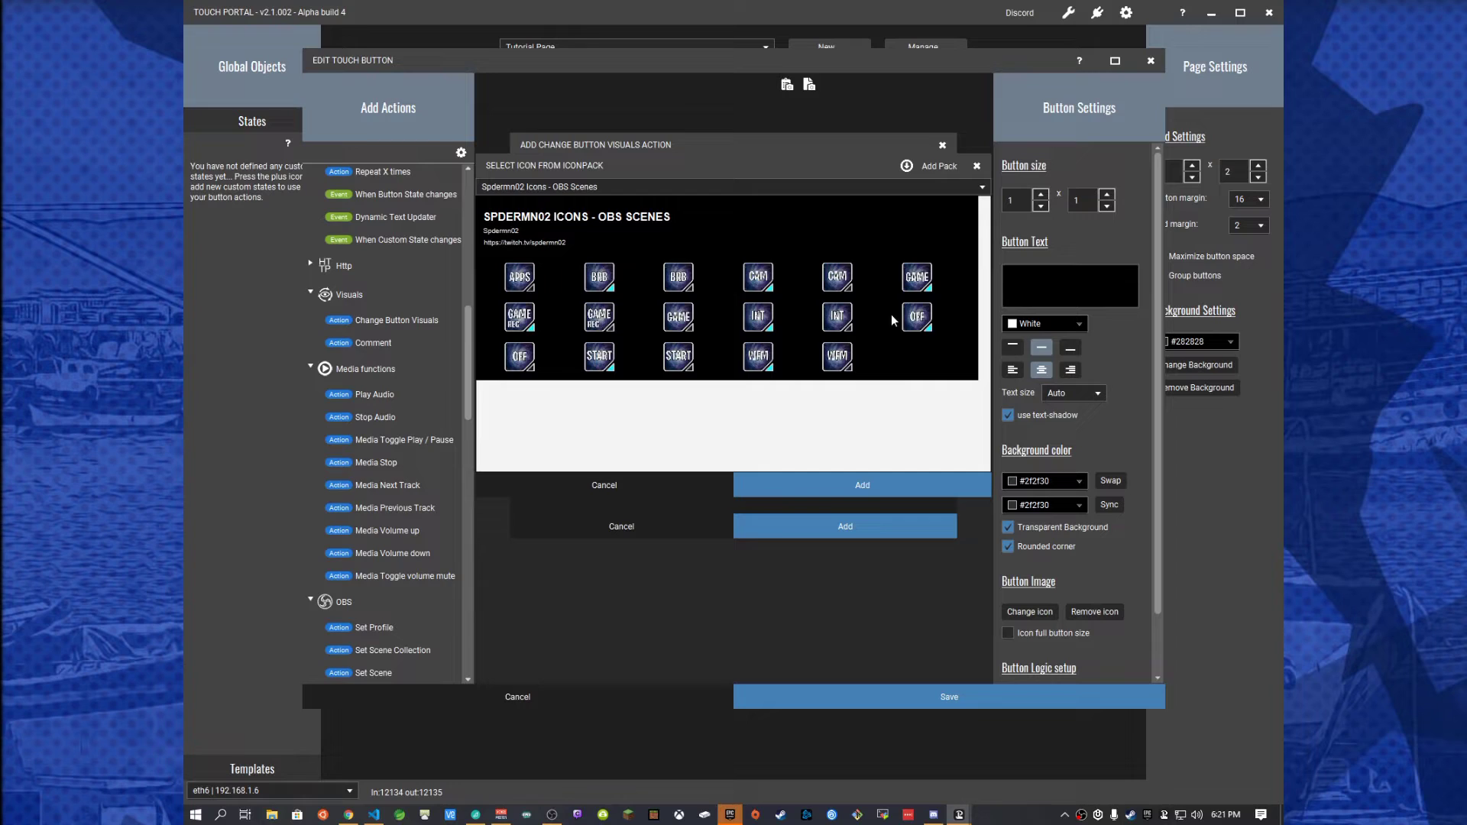
{"action": "left_click", "coordinate": [915, 318]}
{"action": "left_click", "coordinate": [879, 486]}
{"action": "left_click", "coordinate": [855, 527]}
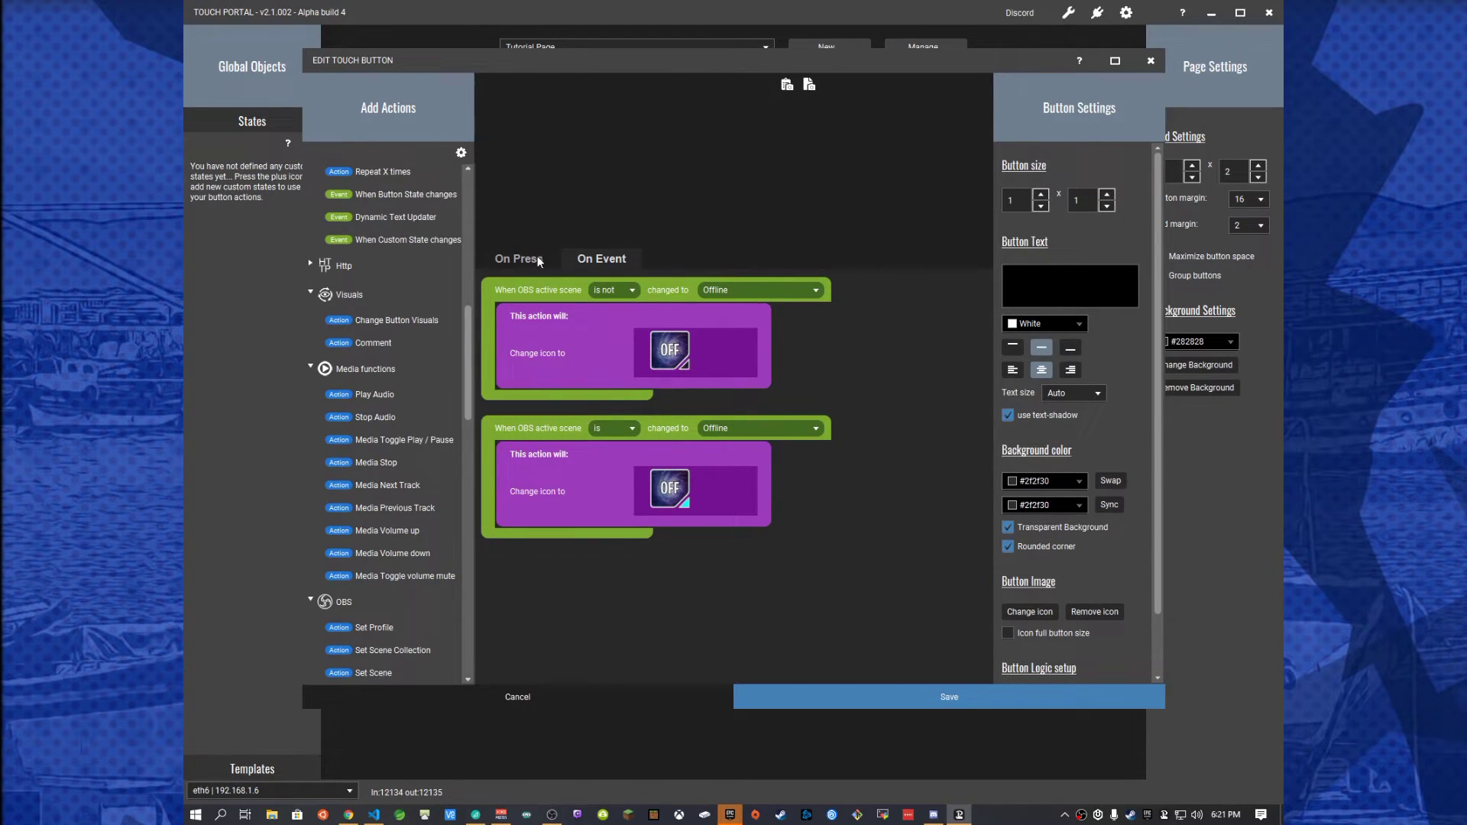
Step: Give the button itself the OFF icon from the OBS Scenes pack and save it
{"action": "left_click", "coordinate": [1034, 617]}
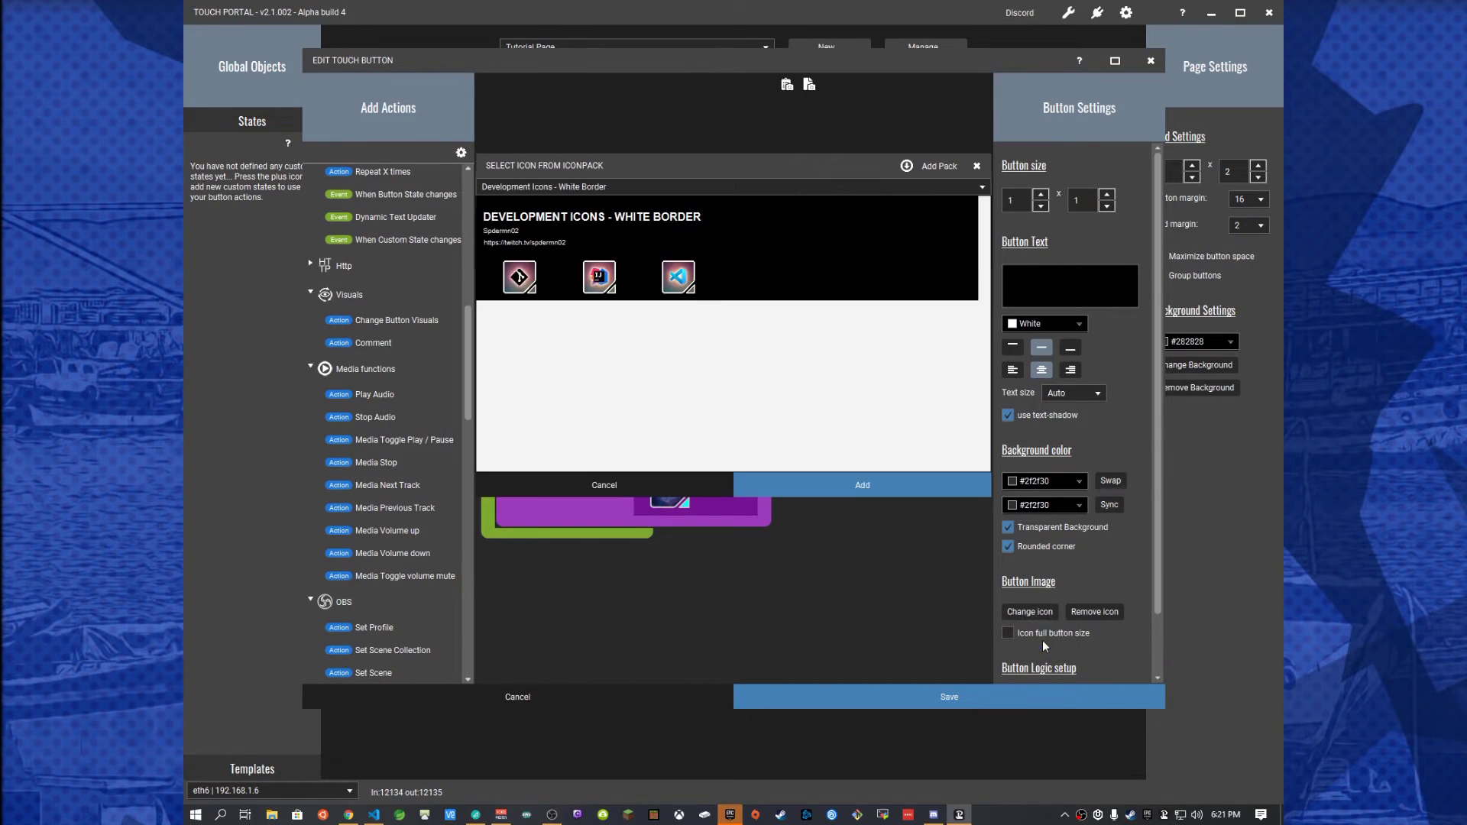
{"action": "left_click", "coordinate": [626, 185]}
{"action": "left_click", "coordinate": [576, 296]}
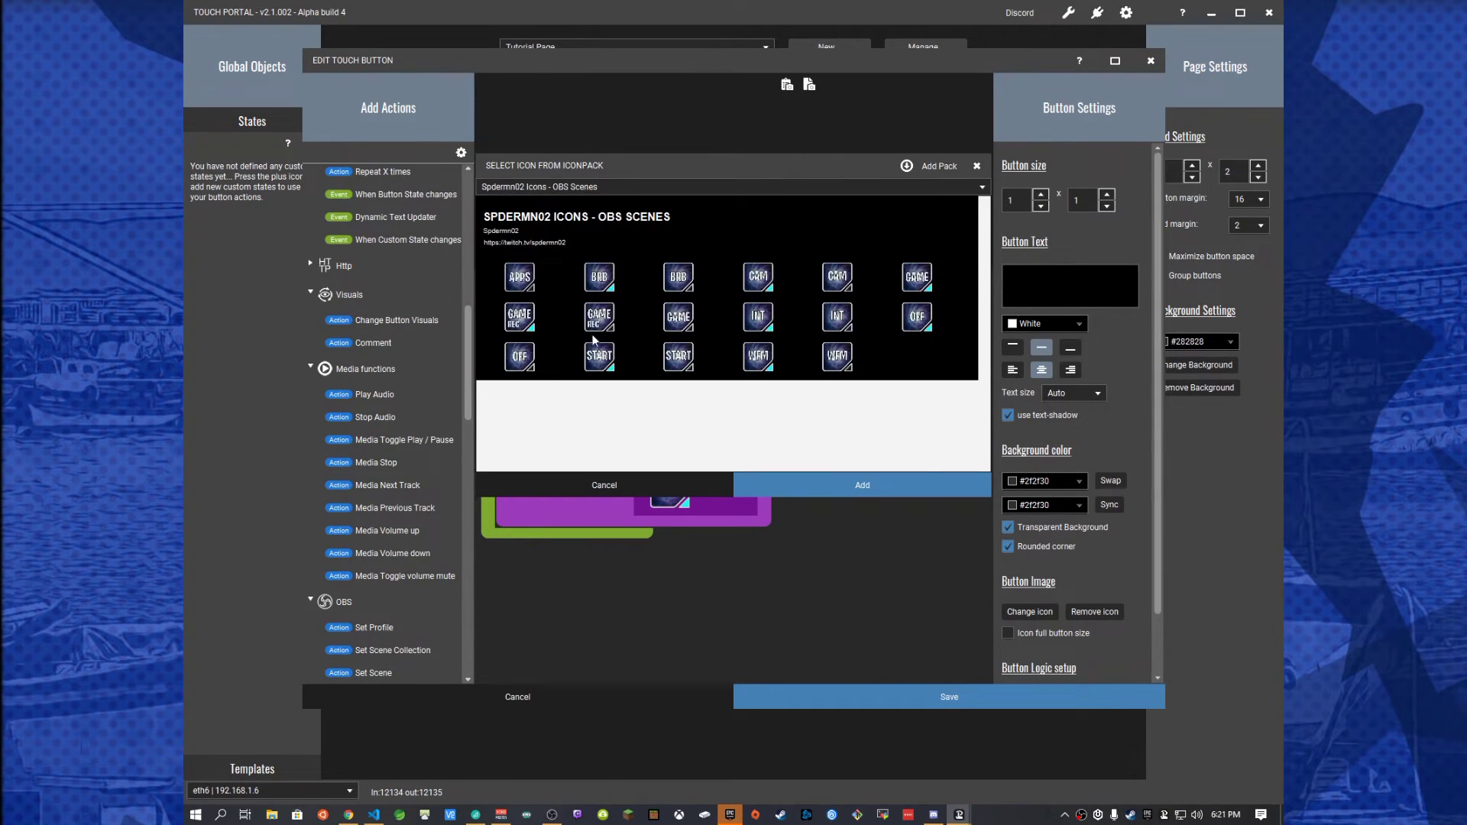
{"action": "left_click", "coordinate": [527, 357]}
{"action": "left_click", "coordinate": [765, 485]}
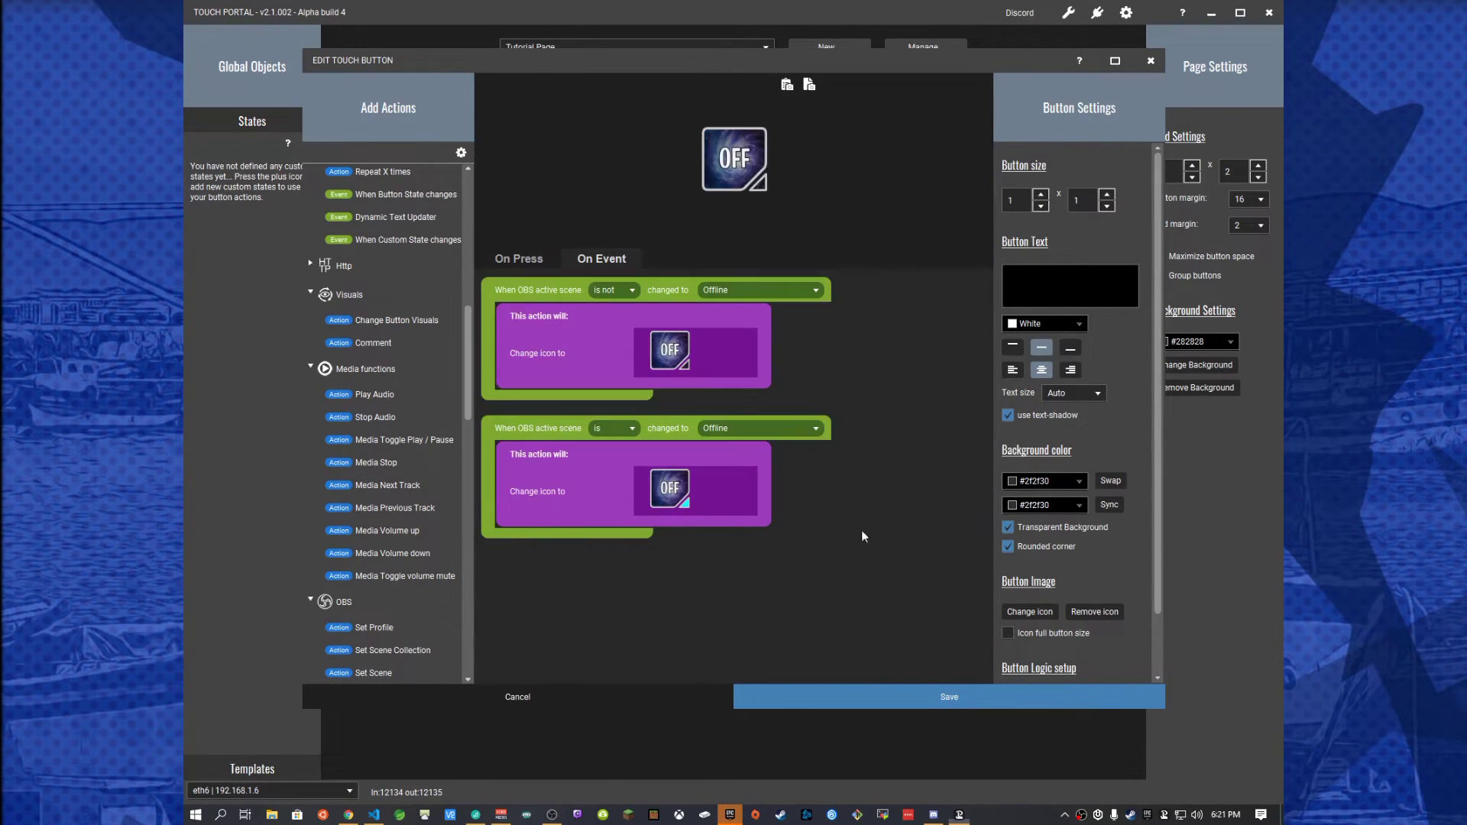
{"action": "left_click", "coordinate": [929, 697]}
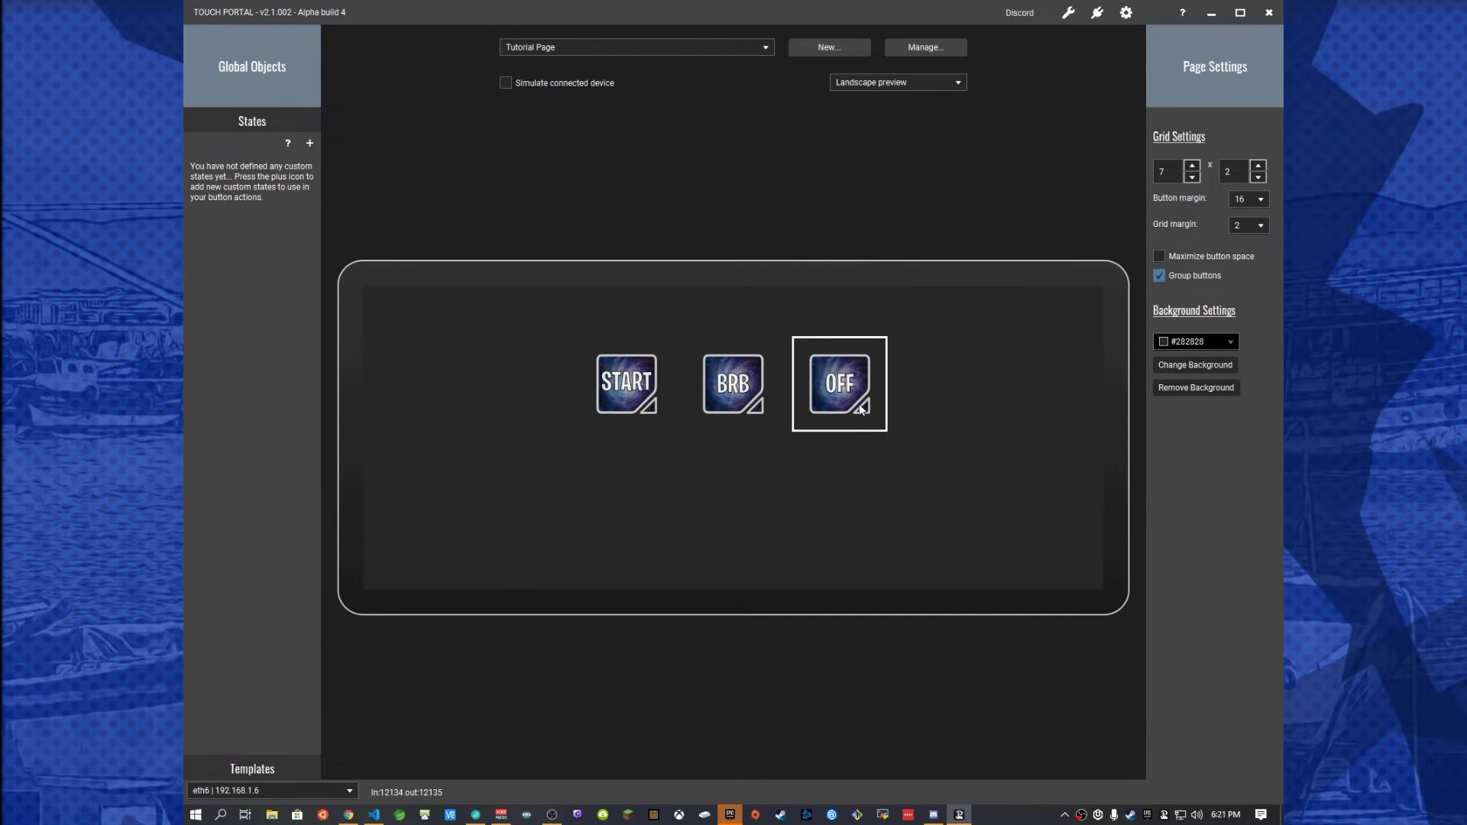